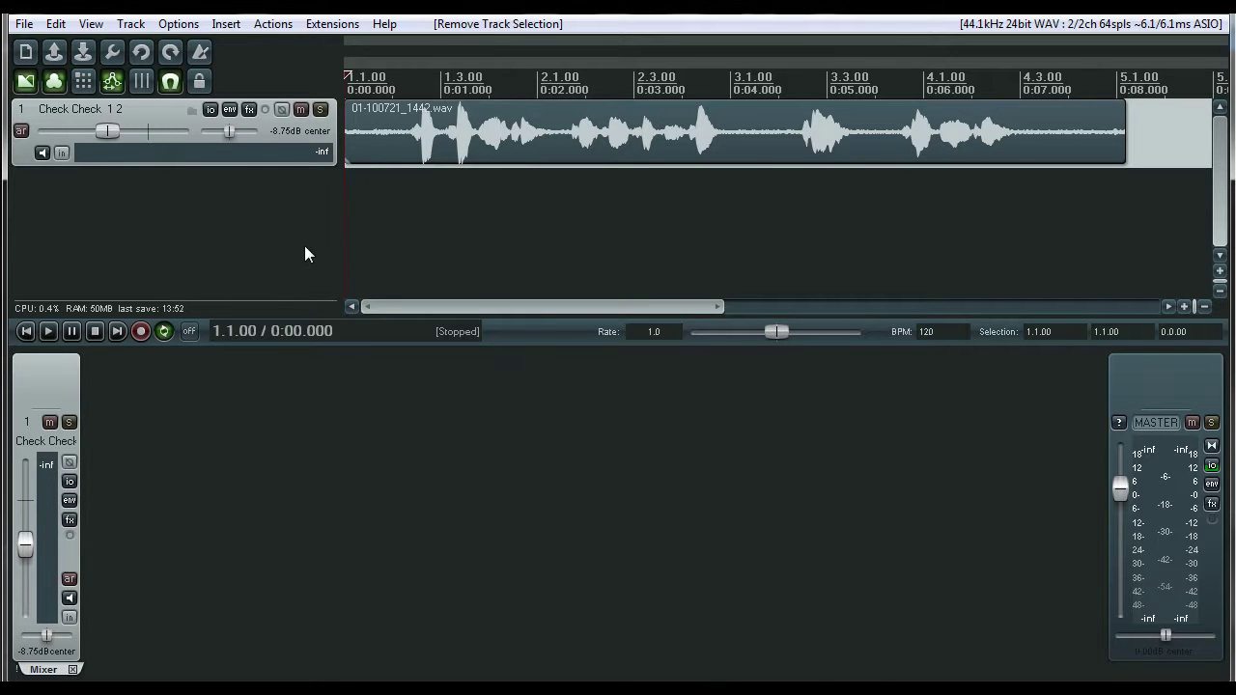
{"action": "right_click", "coordinate": [463, 127]}
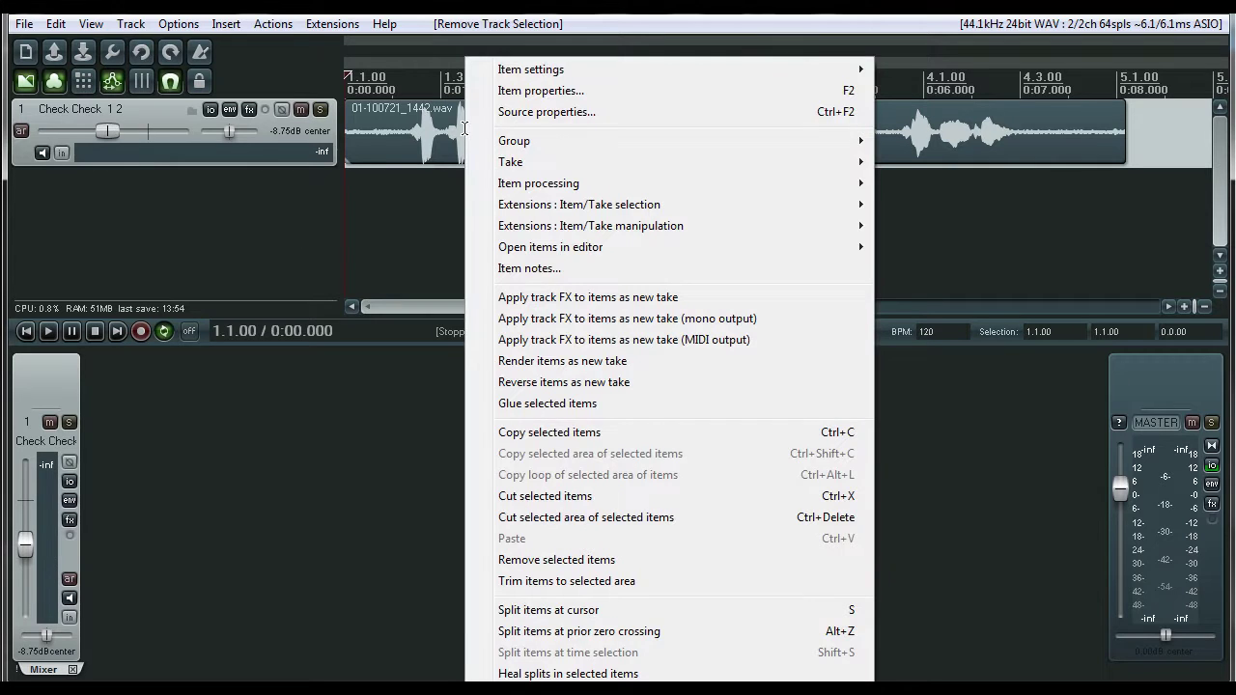
{"action": "left_click", "coordinate": [298, 282]}
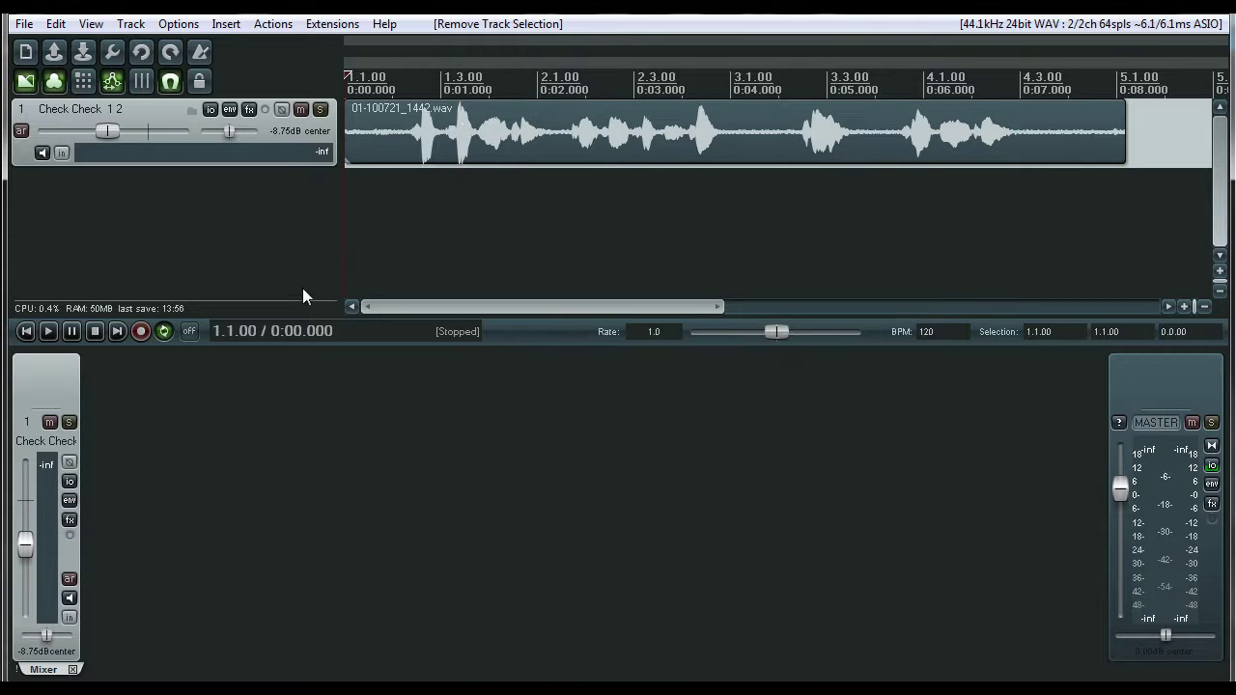
{"action": "right_click", "coordinate": [416, 129]}
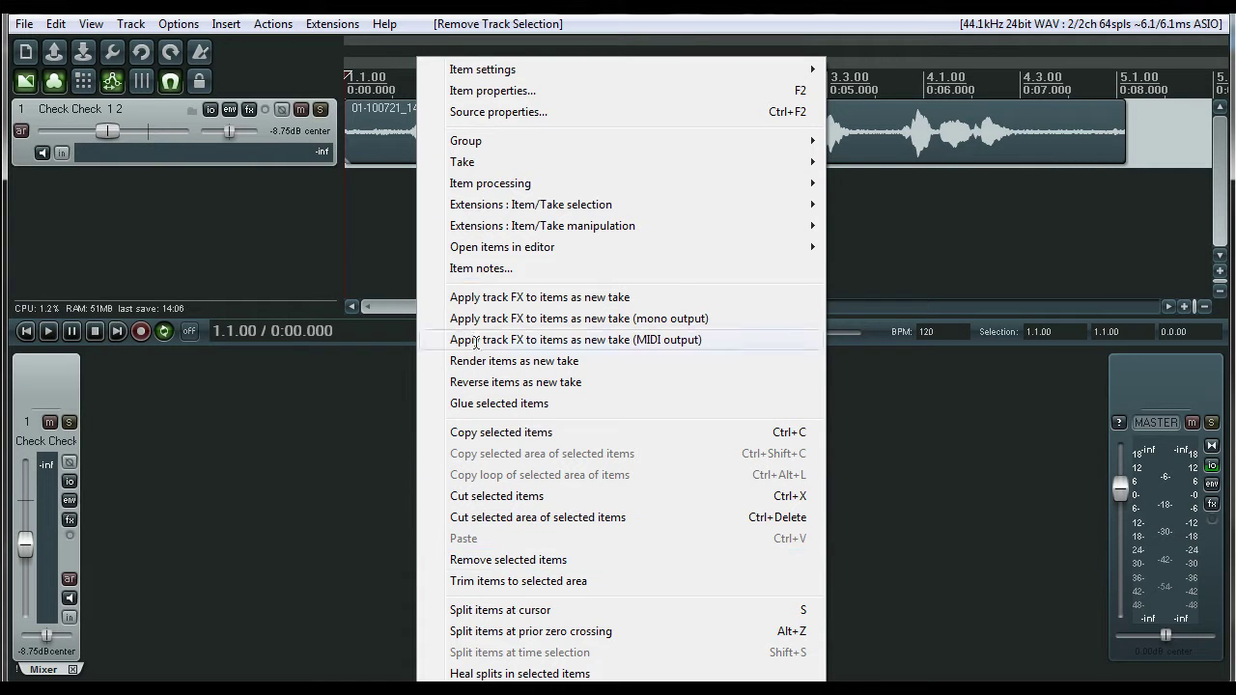
{"action": "left_click", "coordinate": [393, 473]}
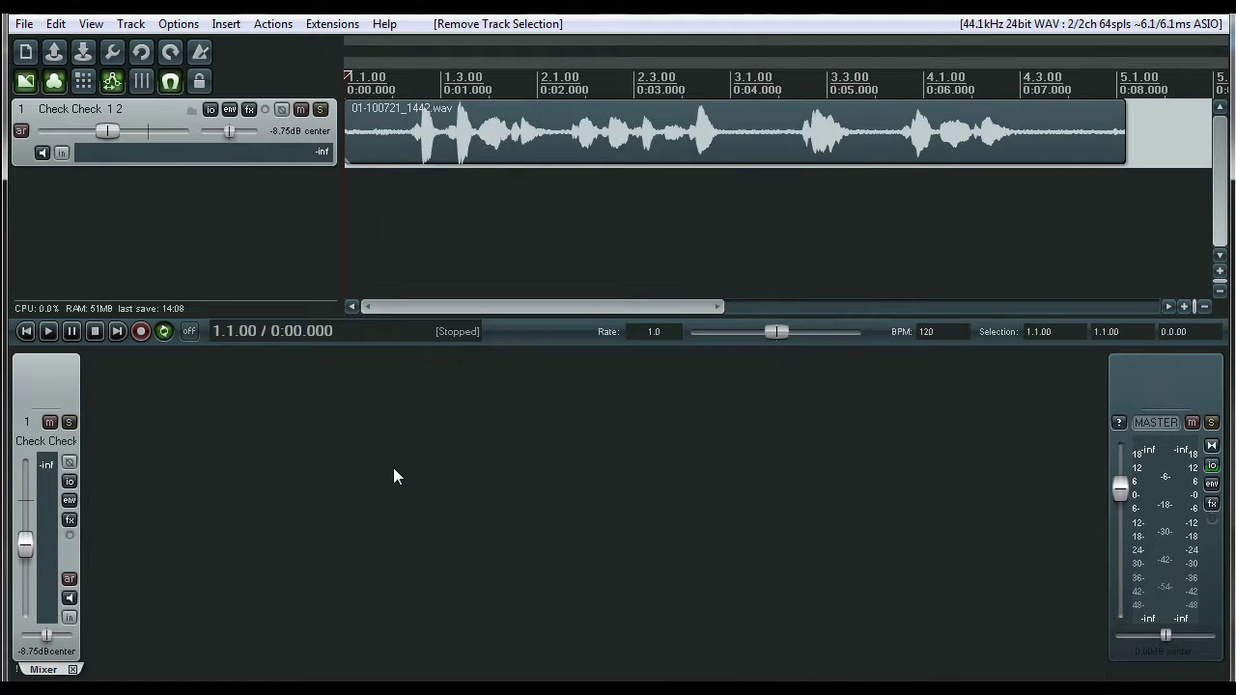
{"action": "right_click", "coordinate": [210, 228]}
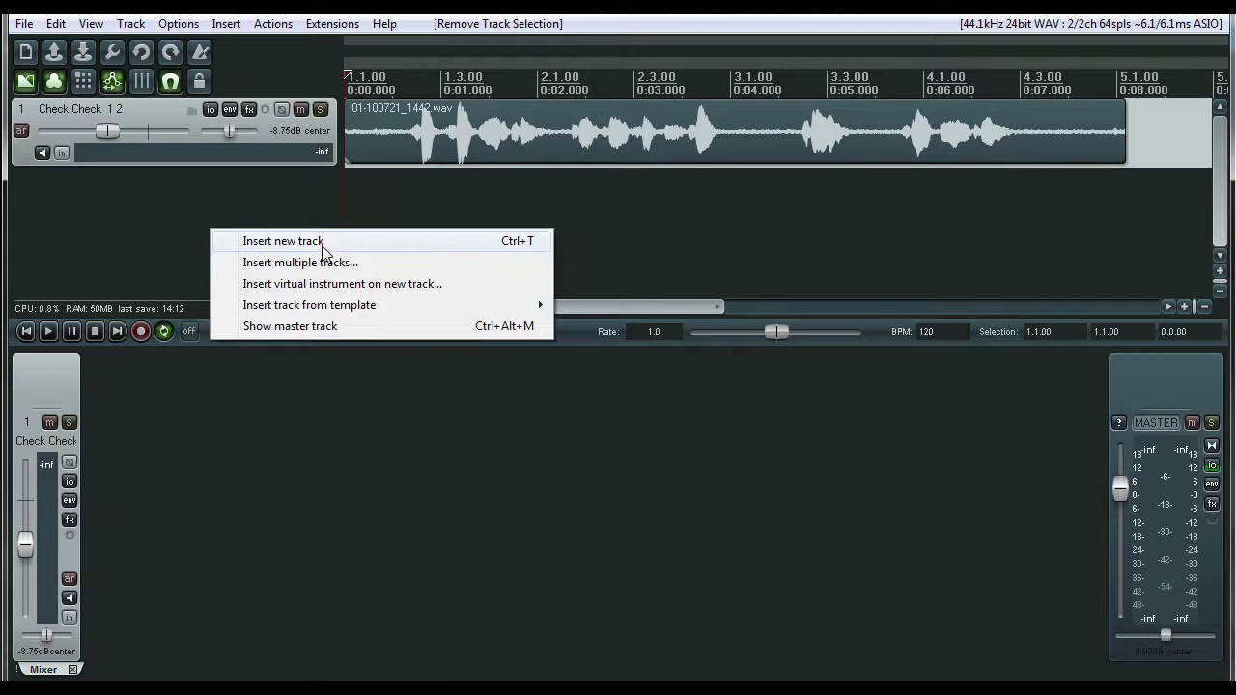
{"action": "mouse_move", "coordinate": [372, 311]}
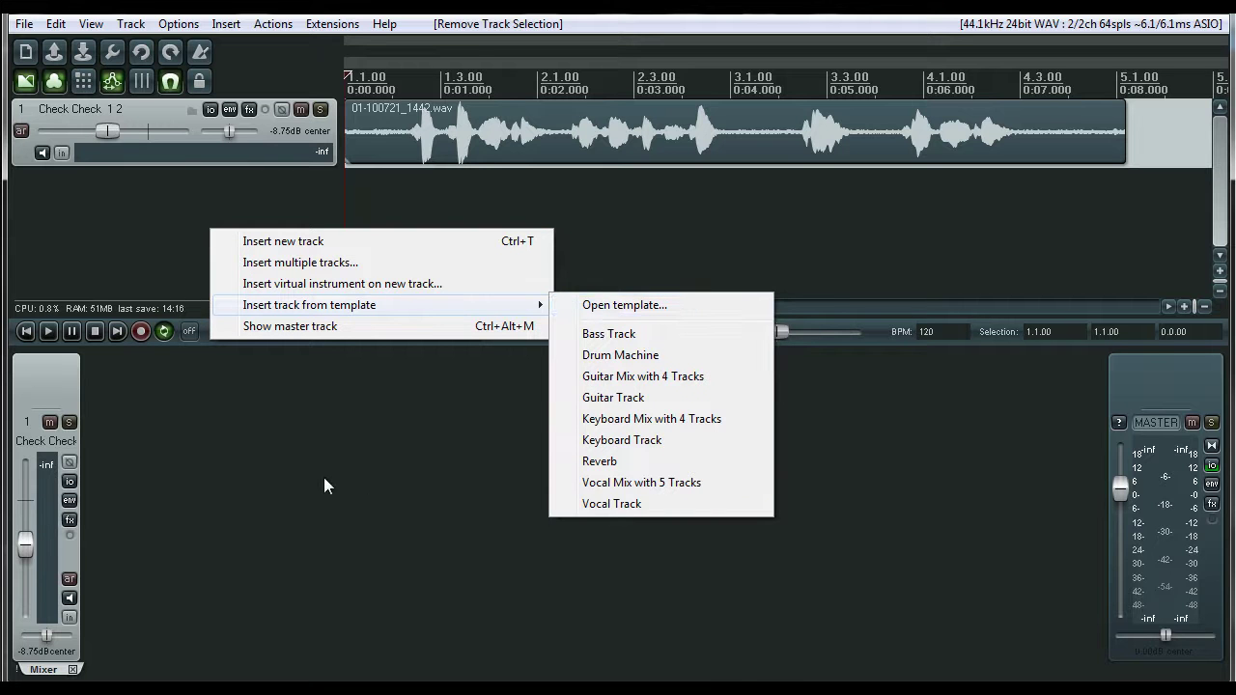
{"action": "left_click", "coordinate": [384, 431]}
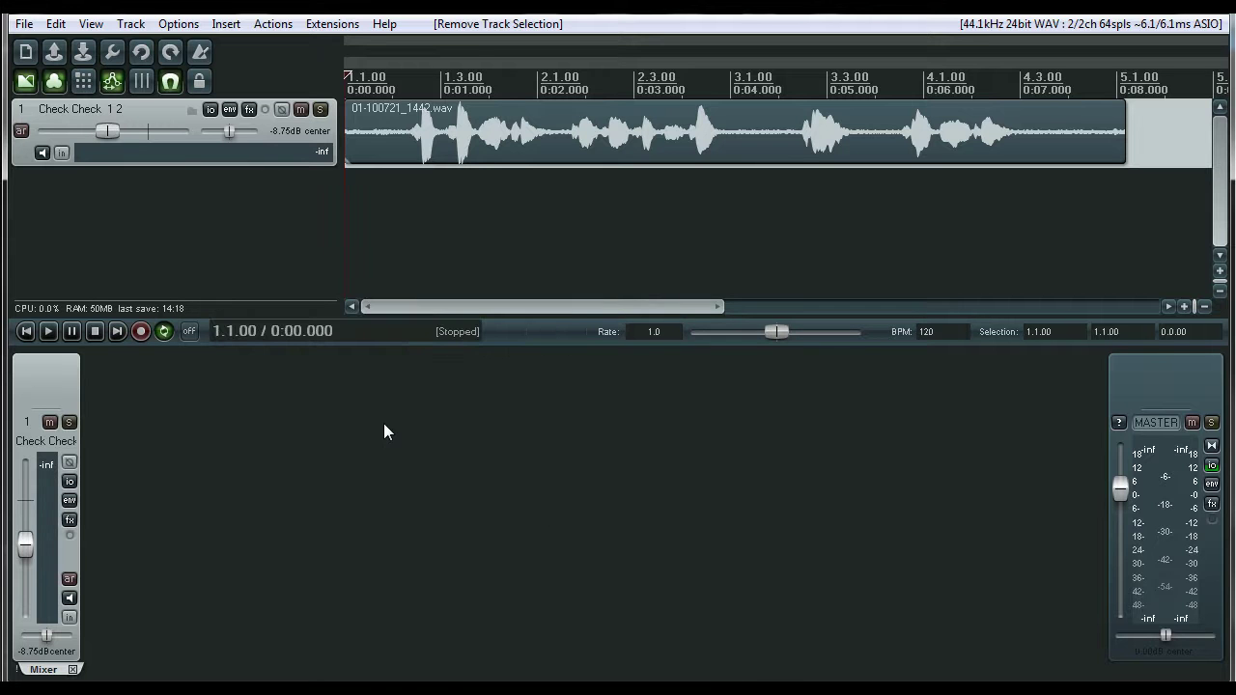
{"action": "right_click", "coordinate": [315, 420]}
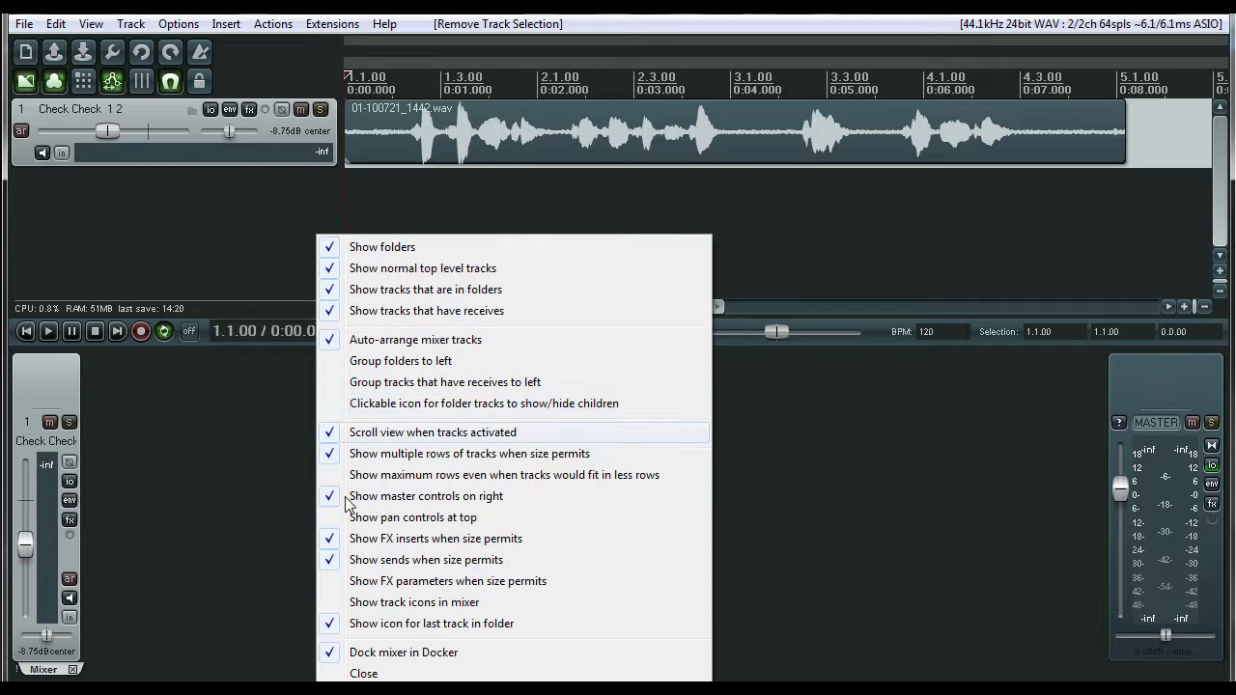
{"action": "left_click", "coordinate": [357, 560]}
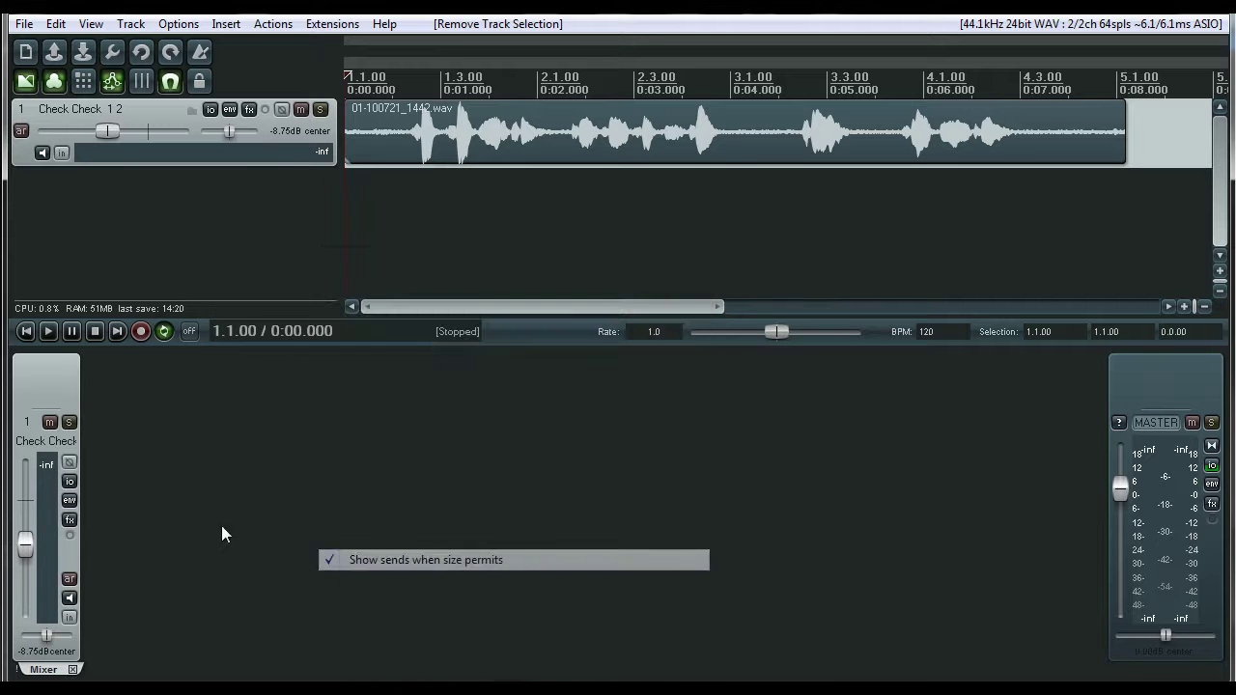
{"action": "right_click", "coordinate": [418, 363]}
{"action": "left_click", "coordinate": [404, 74]}
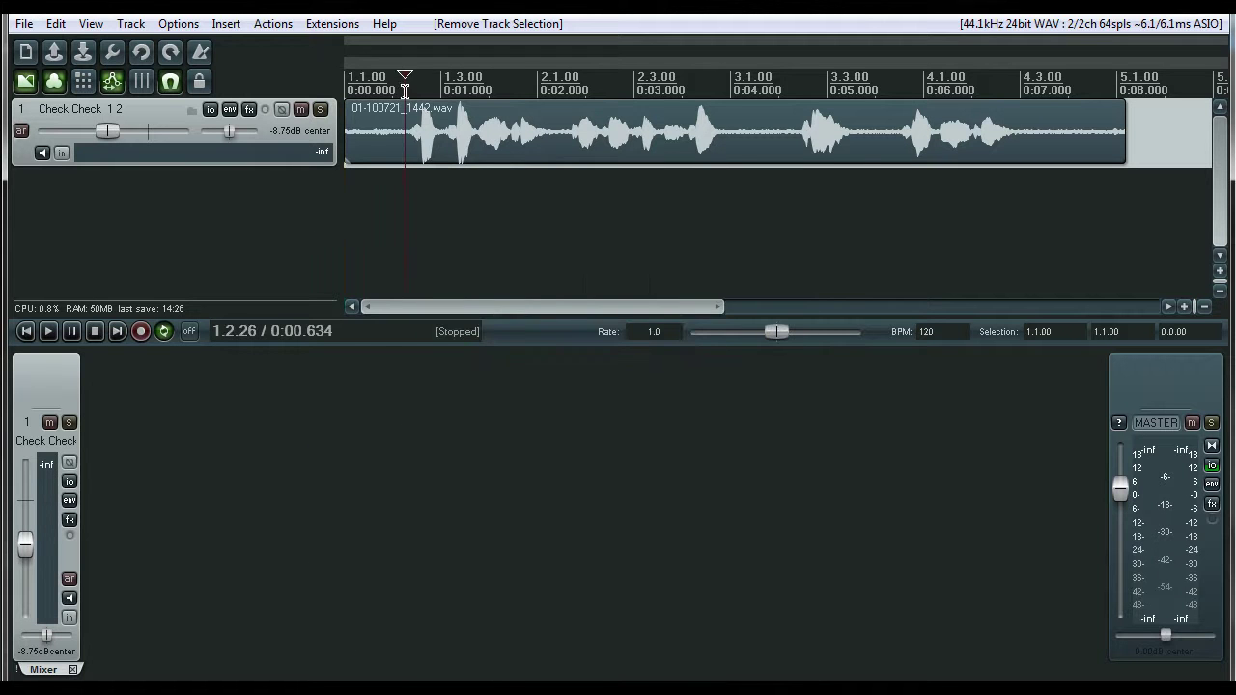
{"action": "right_click", "coordinate": [407, 94]}
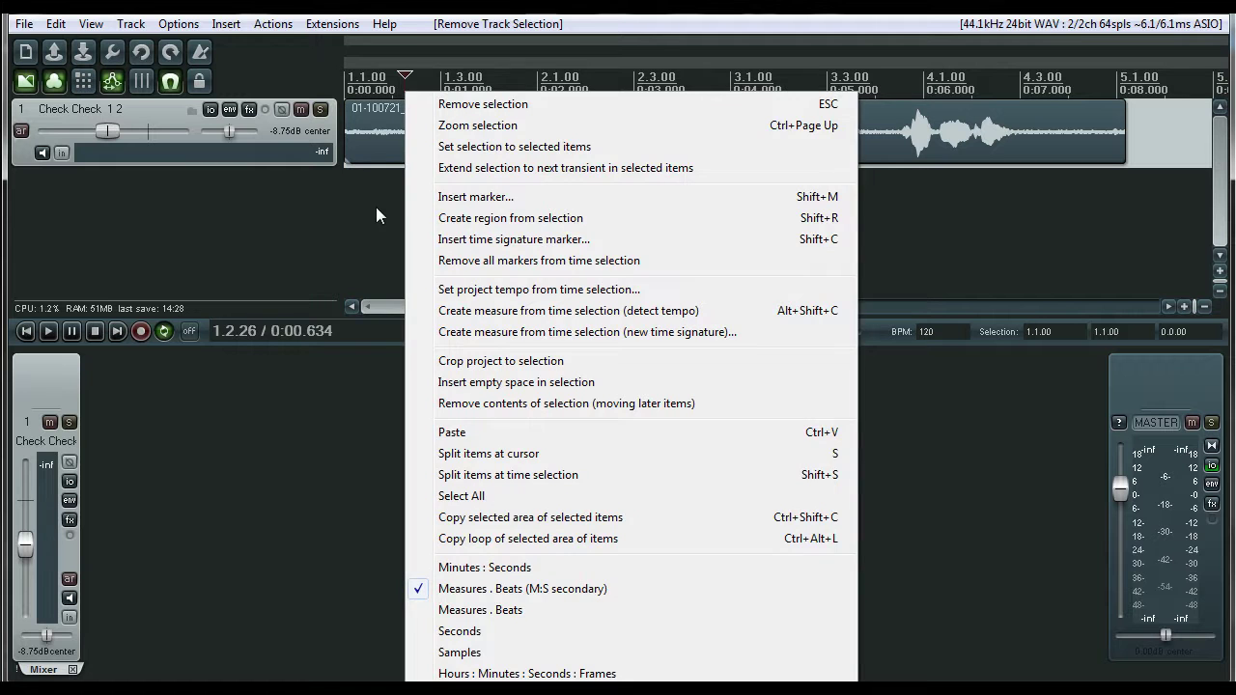
{"action": "right_click", "coordinate": [383, 121]}
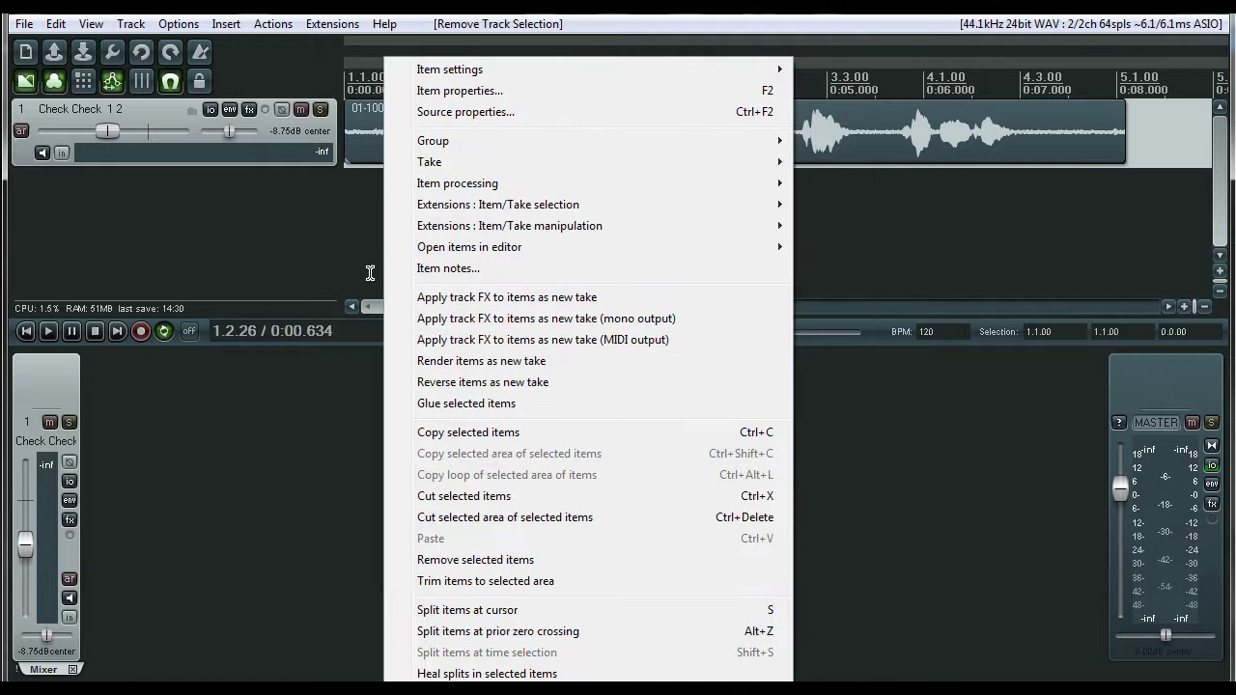
{"action": "left_click", "coordinate": [298, 265]}
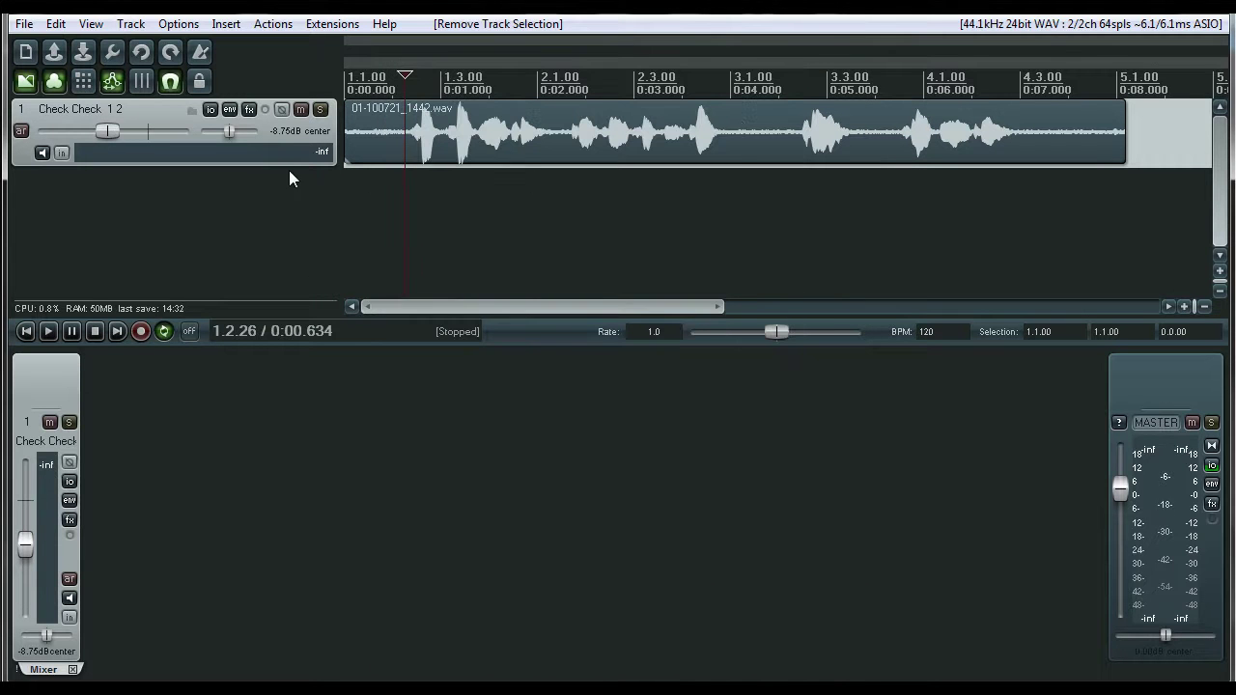
- Open Options > Customize menus/toolbars and load the Empty TCP context menu for editing
{"action": "left_click", "coordinate": [273, 25]}
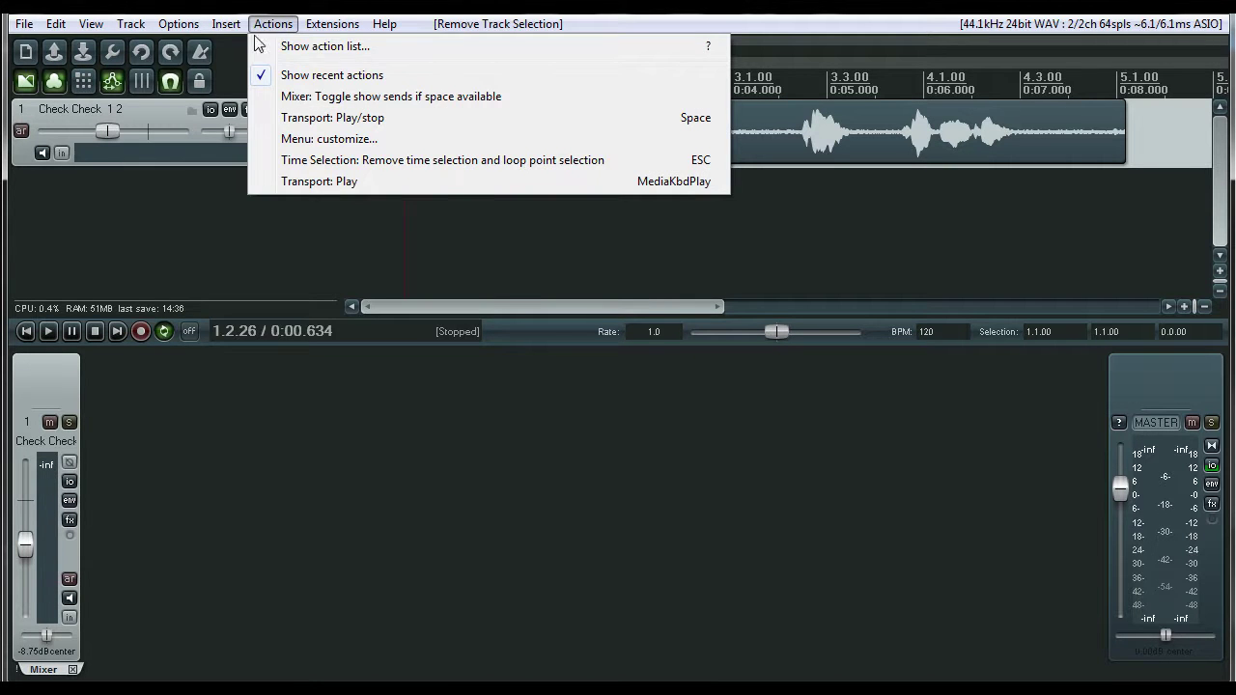
{"action": "mouse_move", "coordinate": [176, 29]}
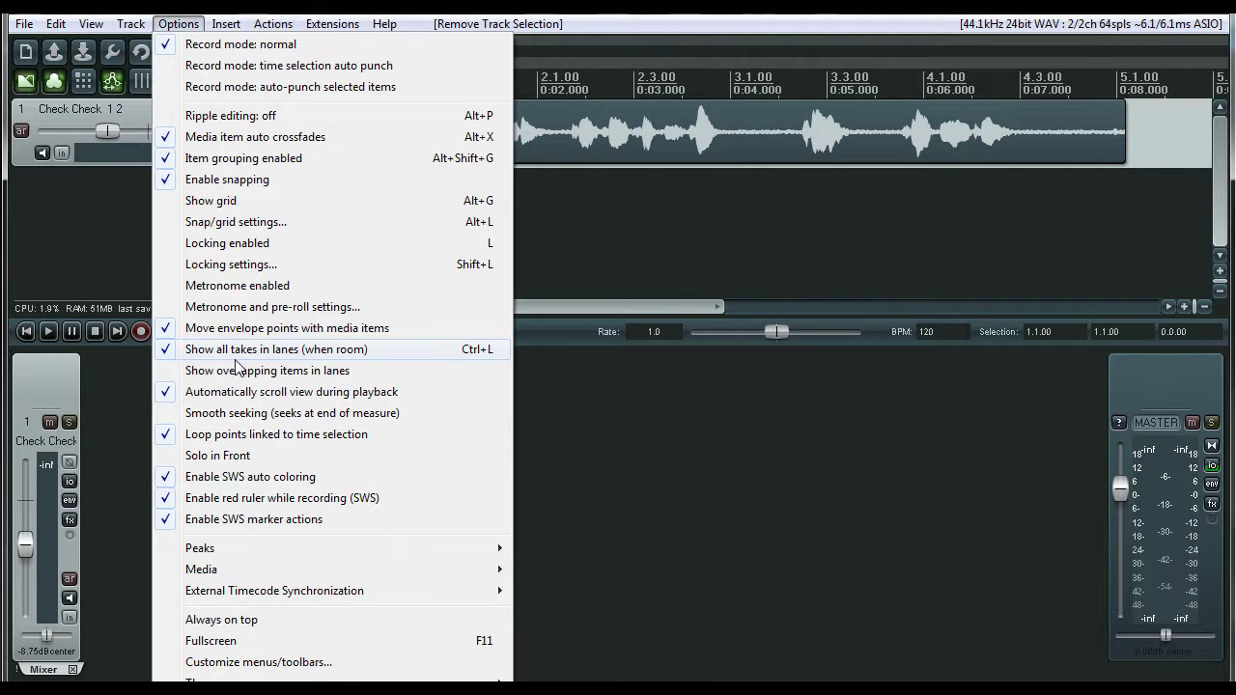
{"action": "left_click", "coordinate": [249, 664]}
{"action": "left_click_drag", "start_coordinate": [457, 51], "coordinate": [654, 125]}
{"action": "left_click", "coordinate": [690, 149]}
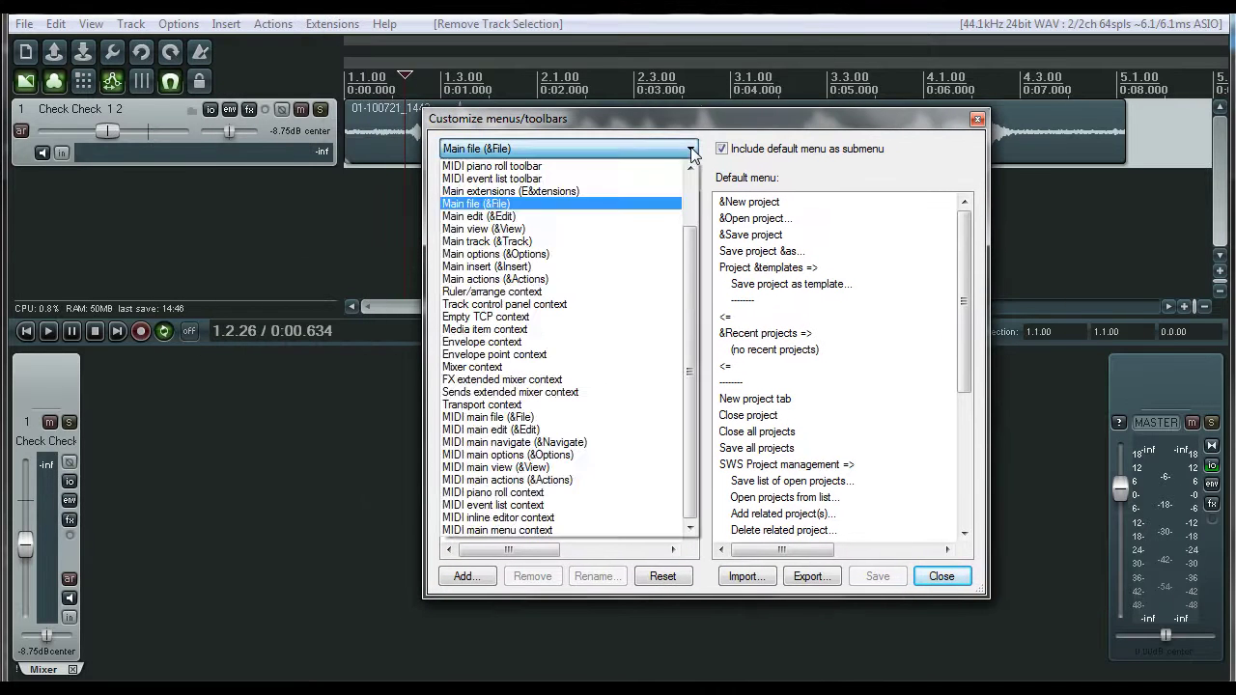
{"action": "left_click", "coordinate": [558, 319]}
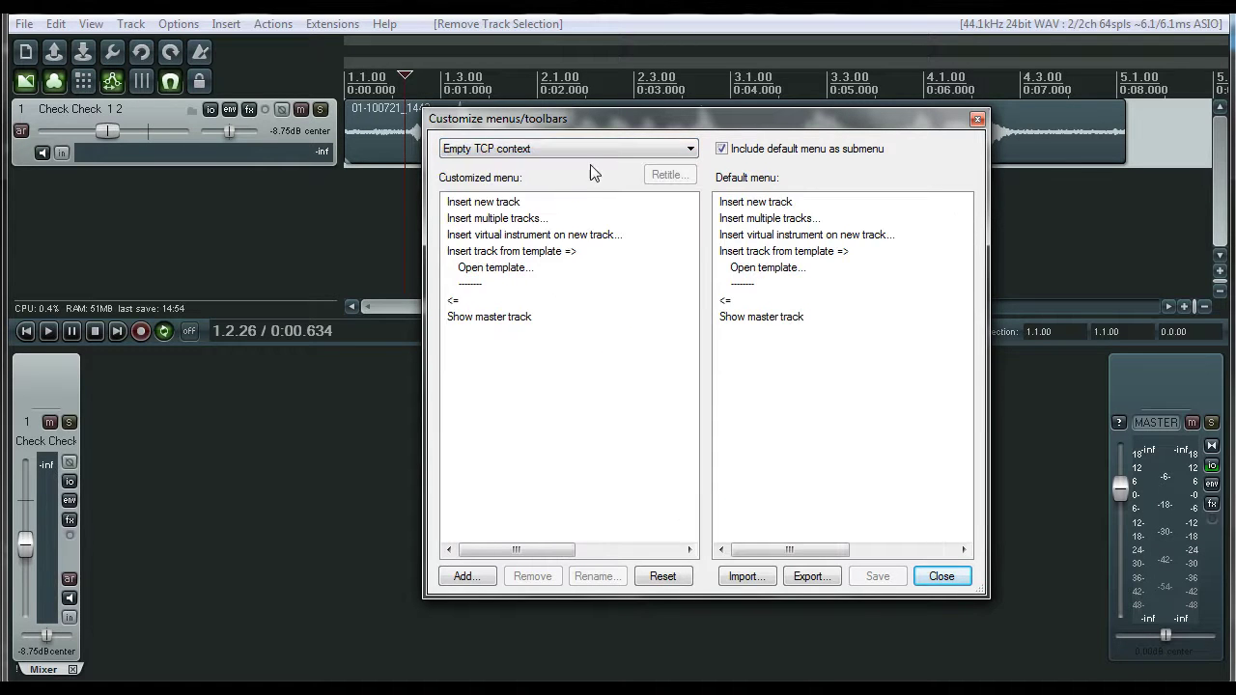
{"action": "left_click_drag", "start_coordinate": [598, 120], "coordinate": [636, 133]}
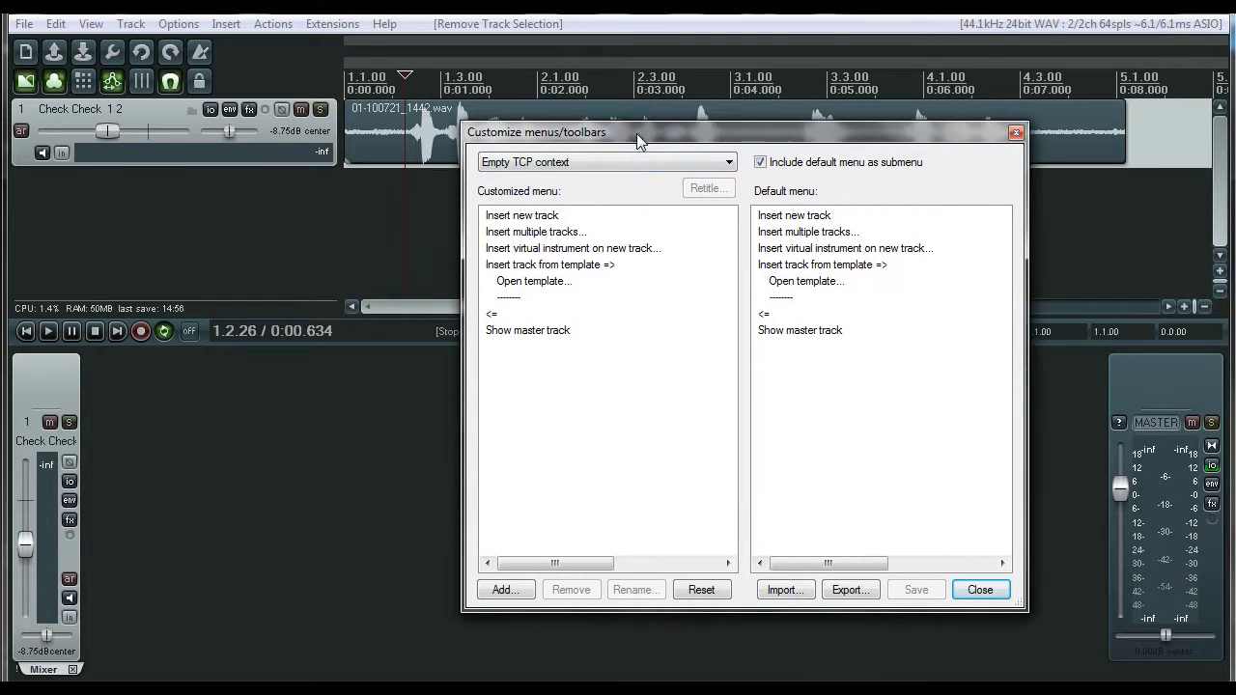
- Preview the track-area menu, then remove Insert new track, Insert multiple tracks and Insert virtual instrument
{"action": "right_click", "coordinate": [171, 230]}
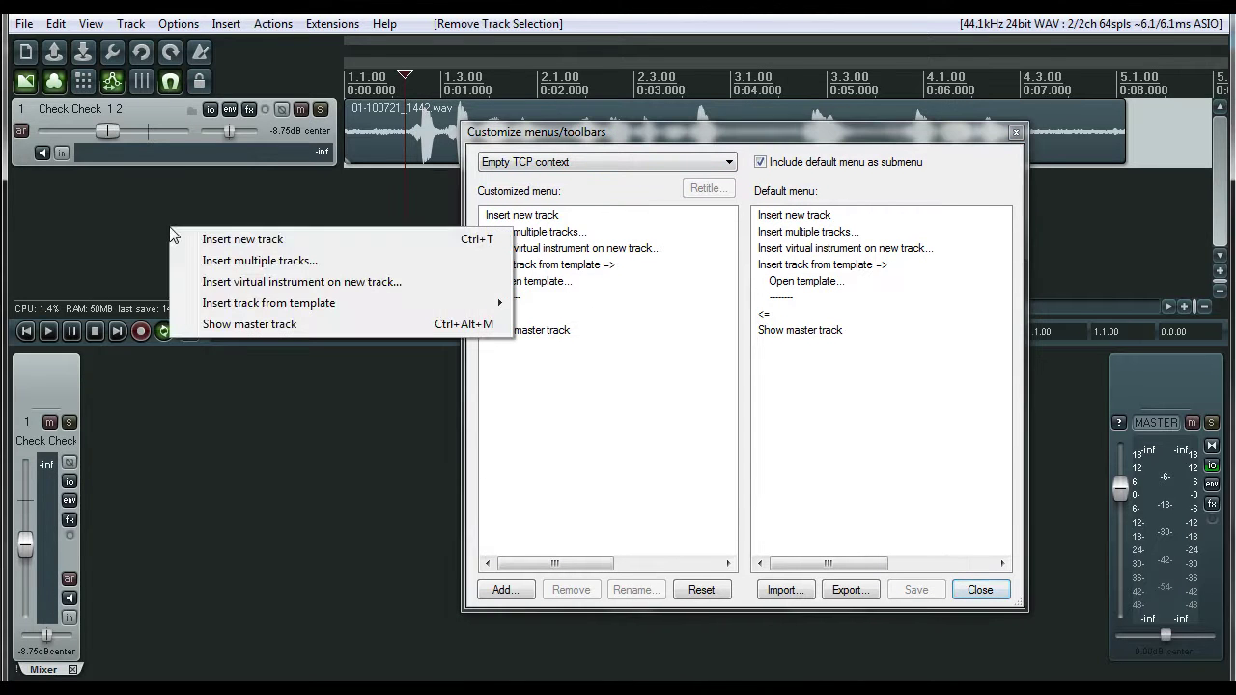
{"action": "right_click", "coordinate": [41, 201]}
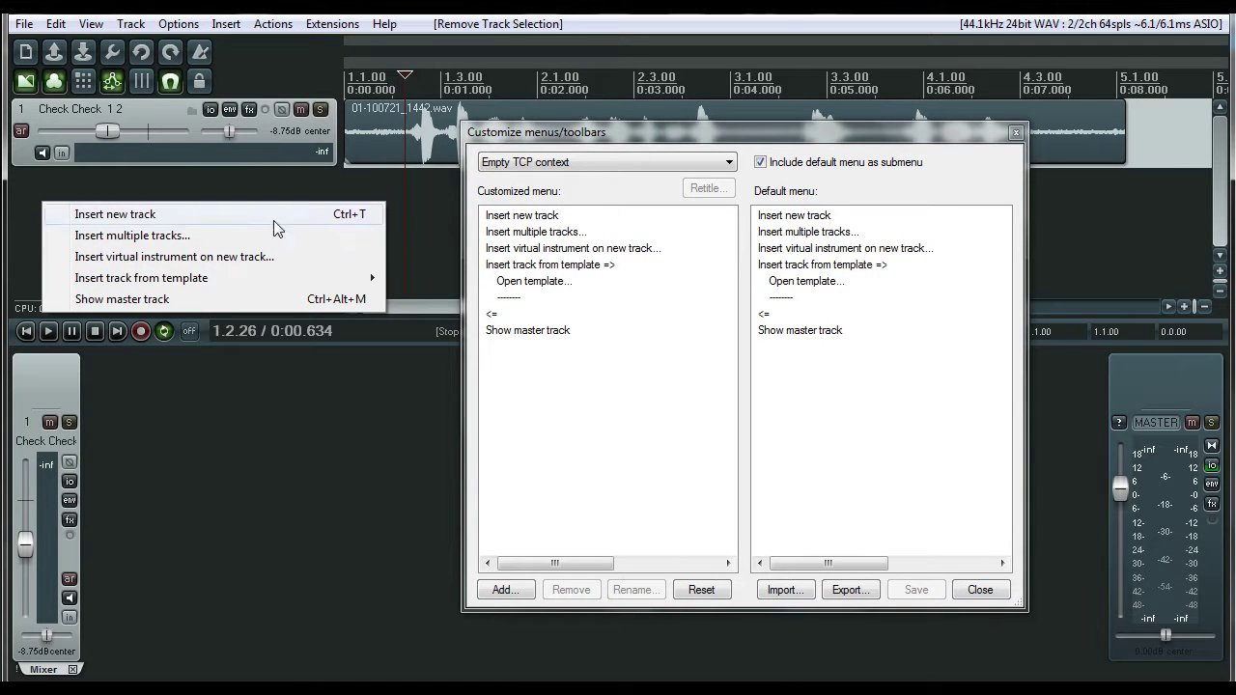
{"action": "mouse_move", "coordinate": [237, 284]}
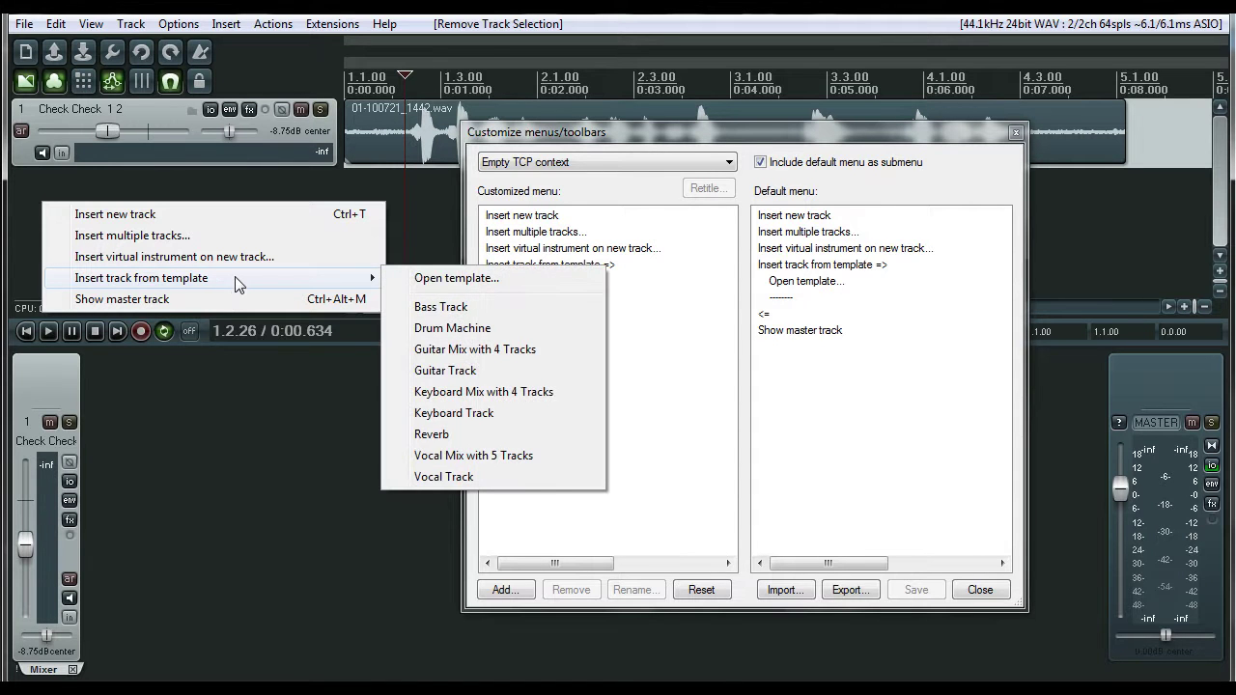
{"action": "left_click", "coordinate": [560, 220]}
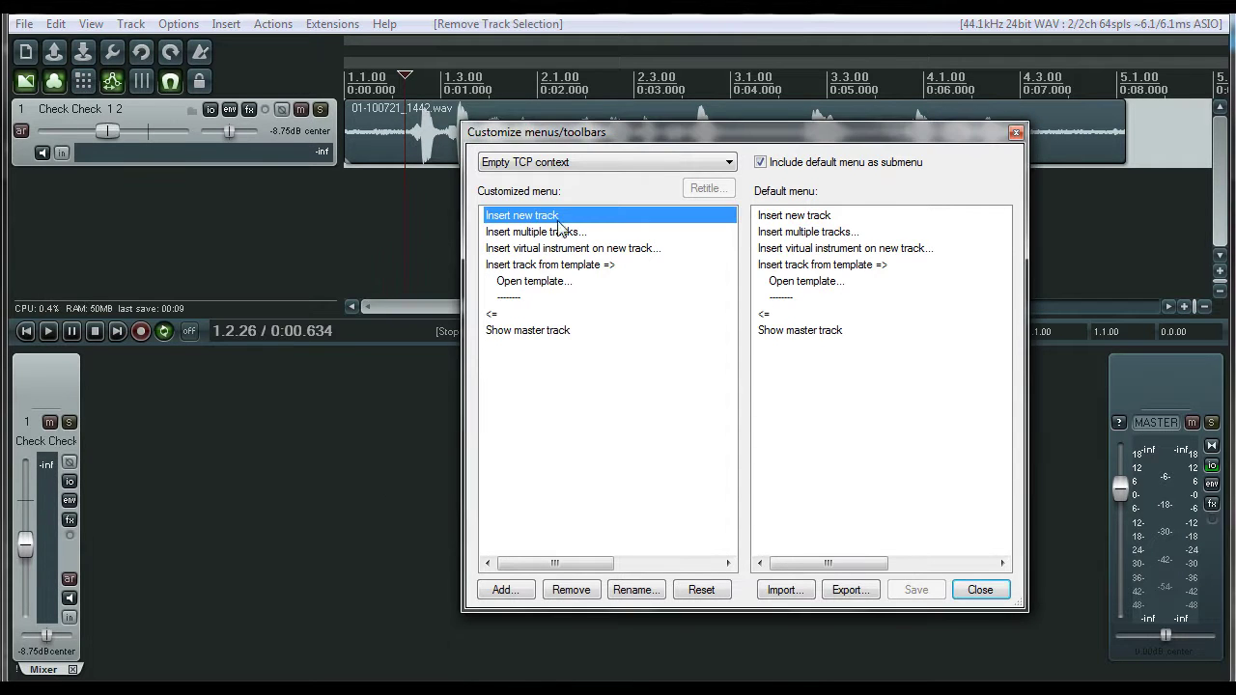
{"action": "left_click", "coordinate": [574, 590]}
{"action": "left_click", "coordinate": [575, 590]}
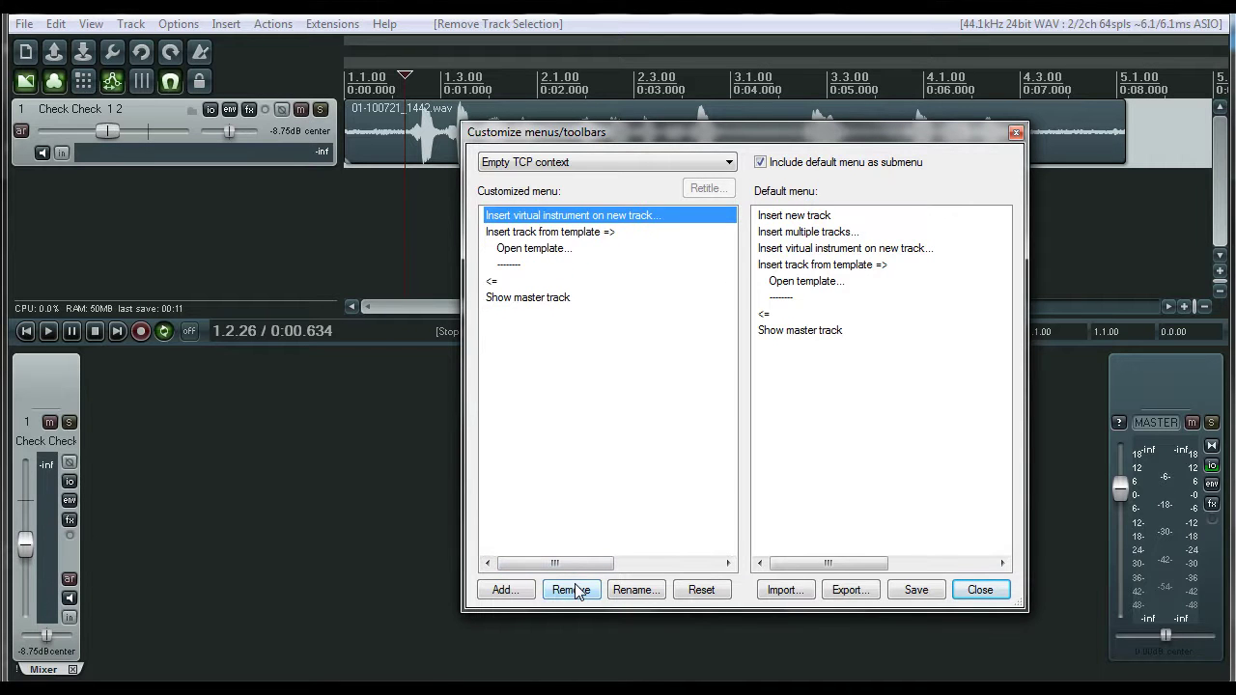
{"action": "left_click", "coordinate": [575, 590]}
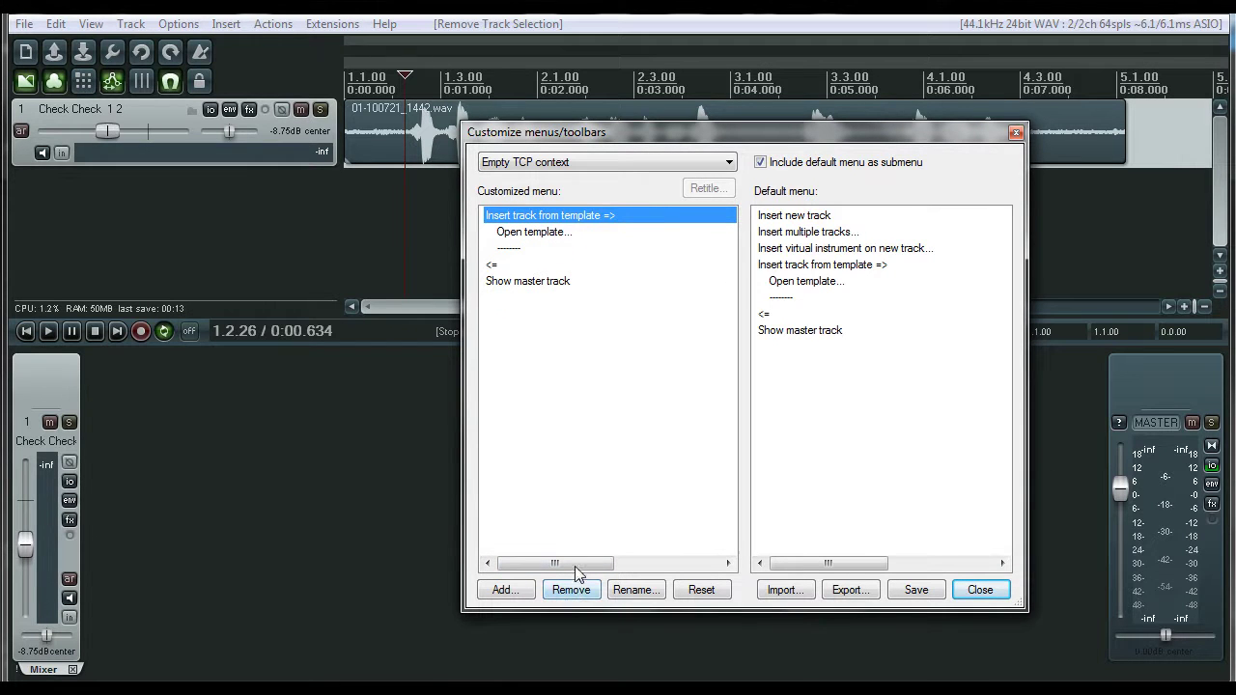
- Remove the separator and Show master track from the customized Empty TCP menu
{"action": "left_click", "coordinate": [502, 251]}
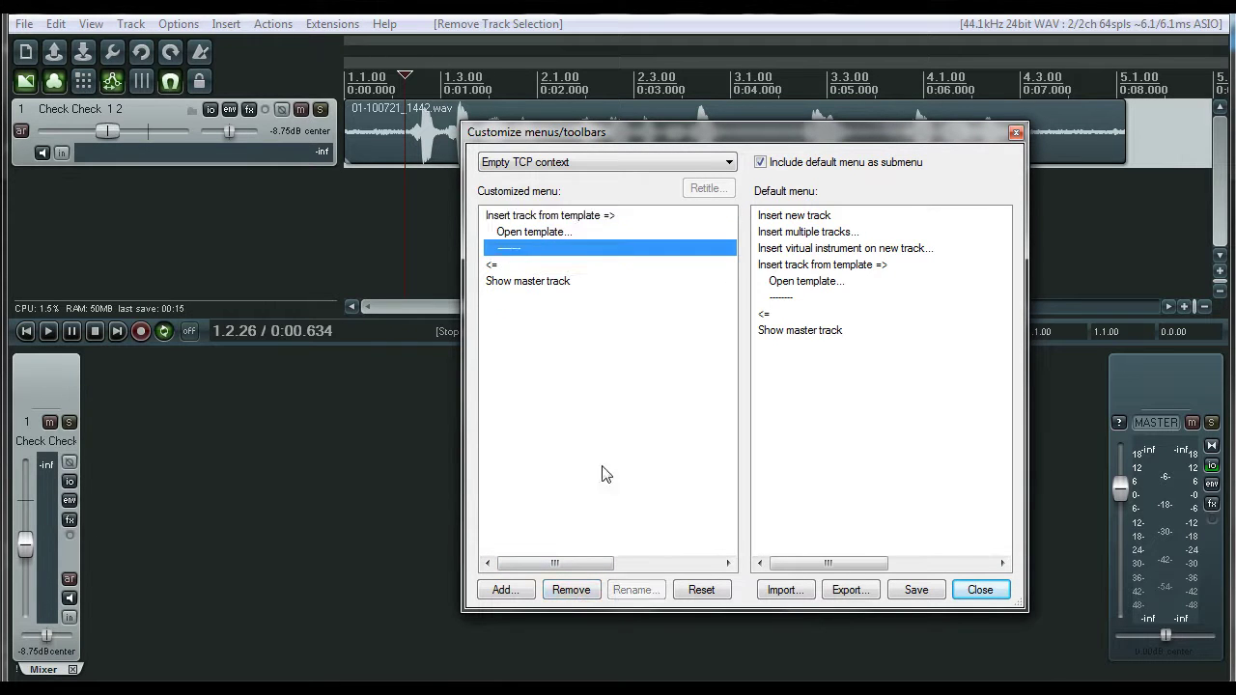
{"action": "left_click", "coordinate": [574, 590]}
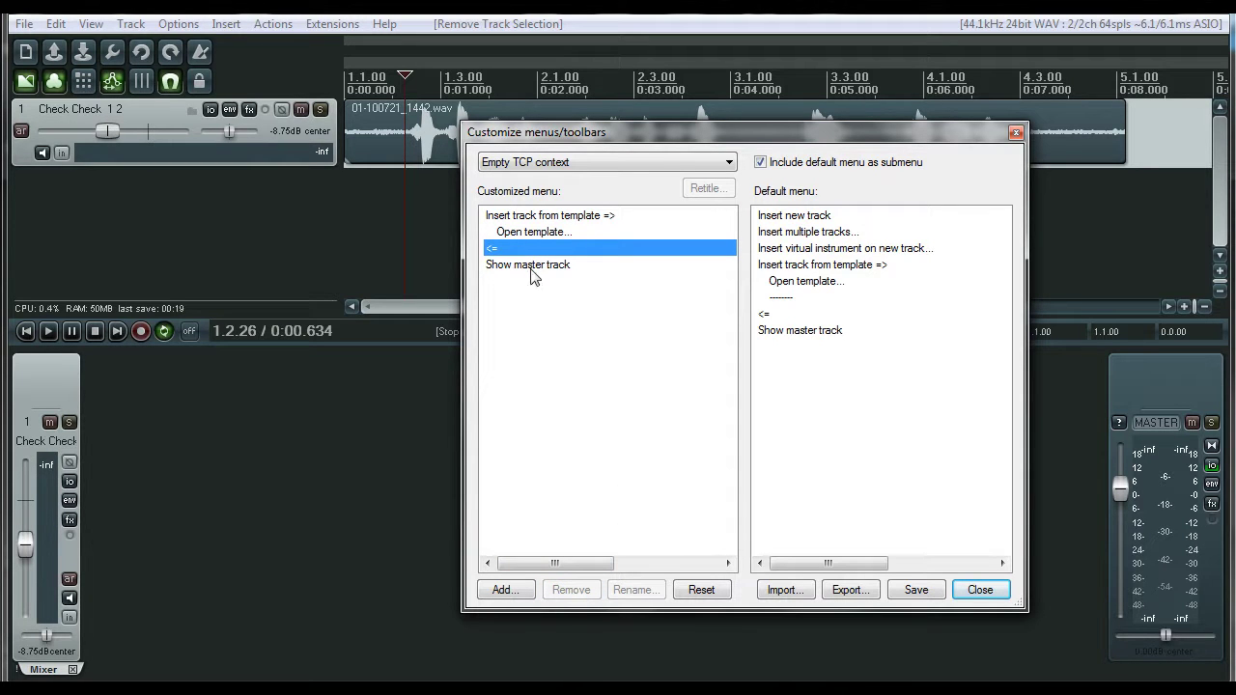
{"action": "left_click", "coordinate": [531, 267]}
{"action": "left_click", "coordinate": [570, 590]}
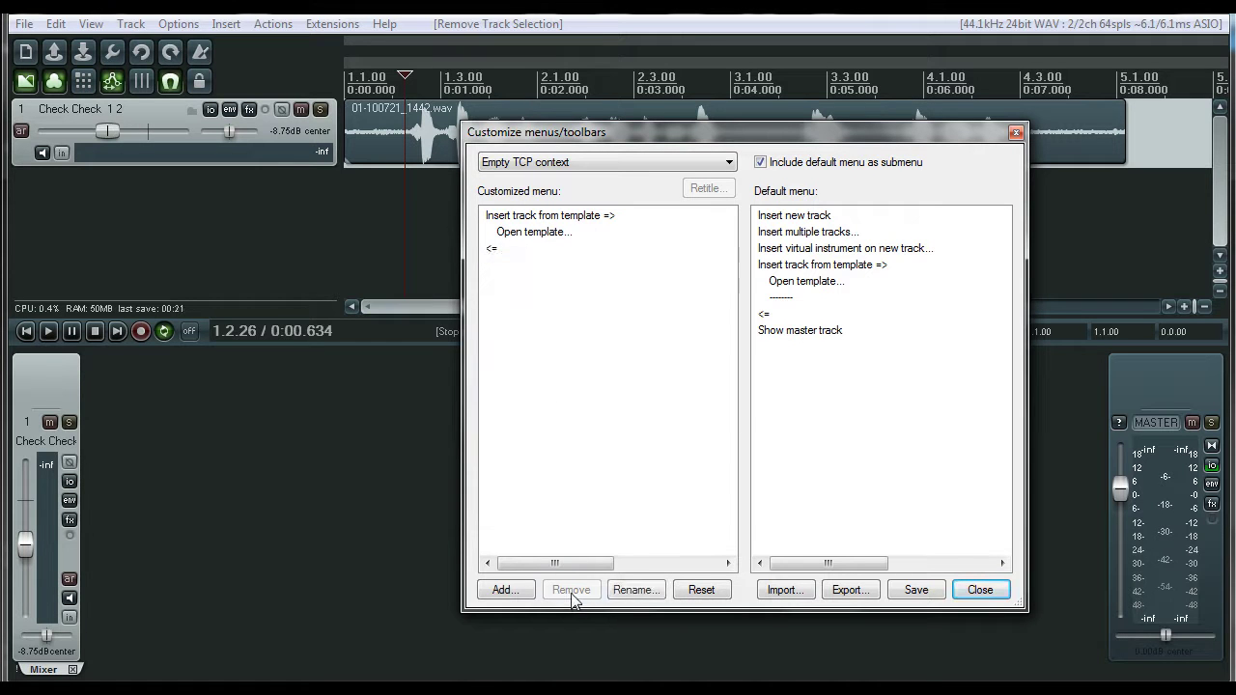
- Save the trimmed Empty TCP menu and test it in the empty track area
{"action": "right_click", "coordinate": [494, 243]}
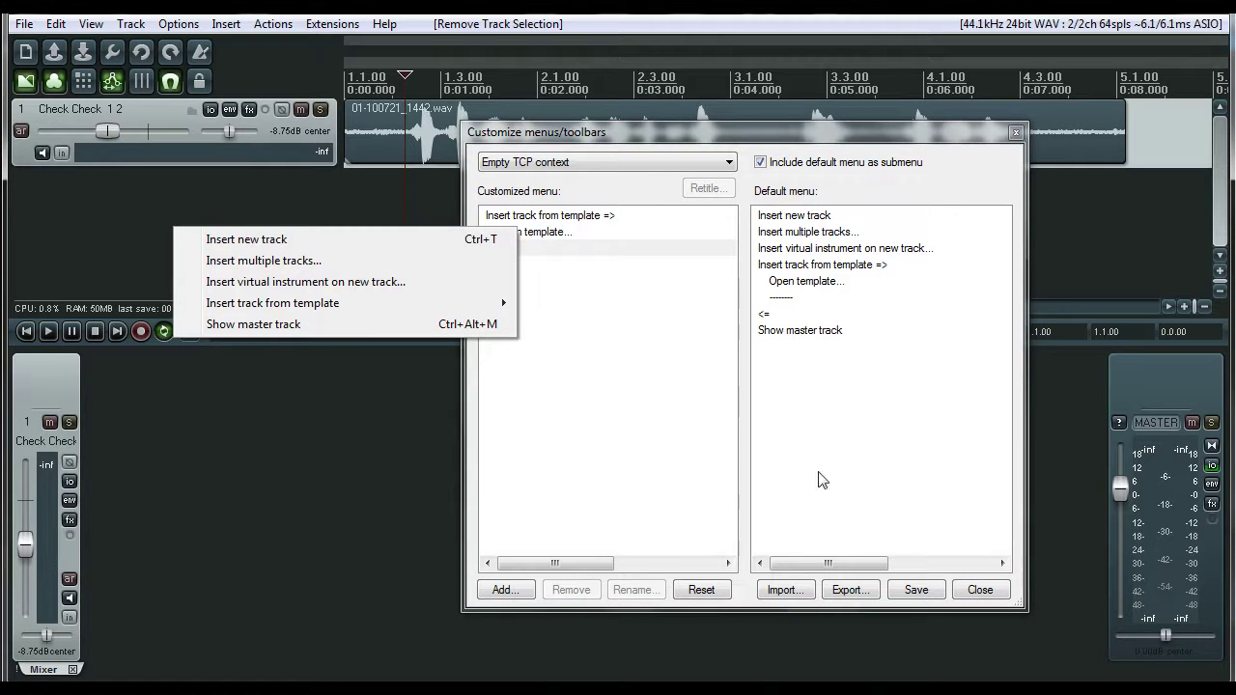
{"action": "left_click", "coordinate": [749, 595]}
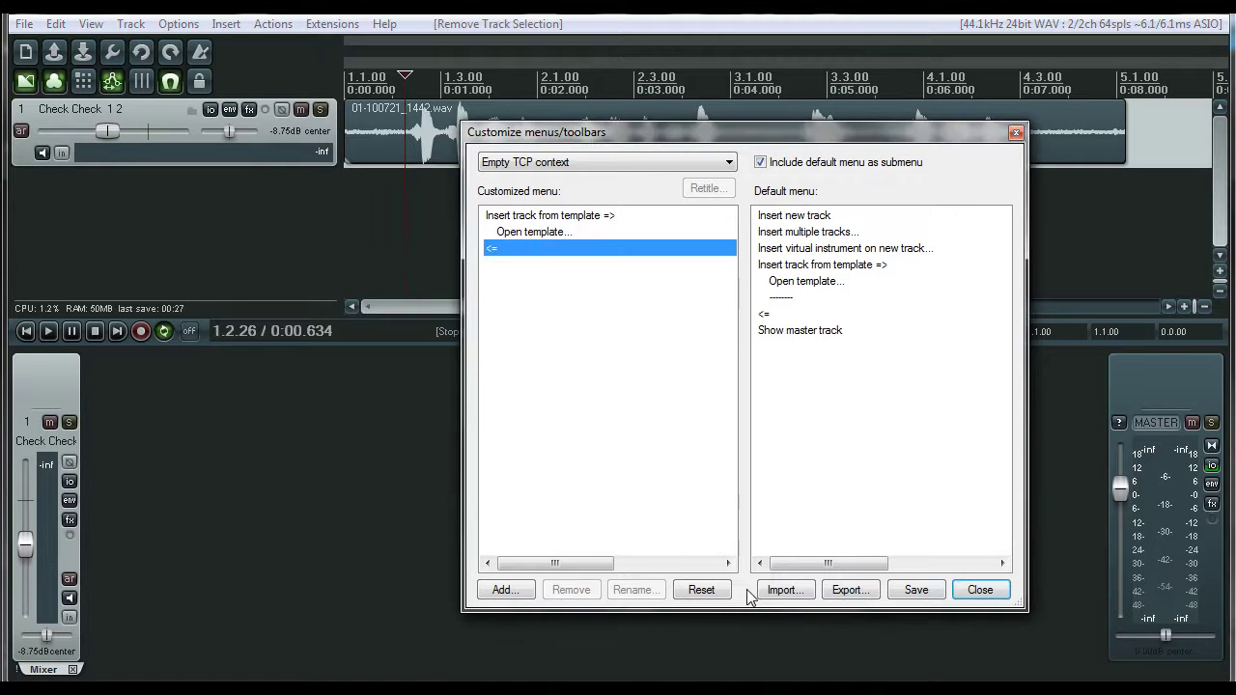
{"action": "left_click", "coordinate": [915, 591]}
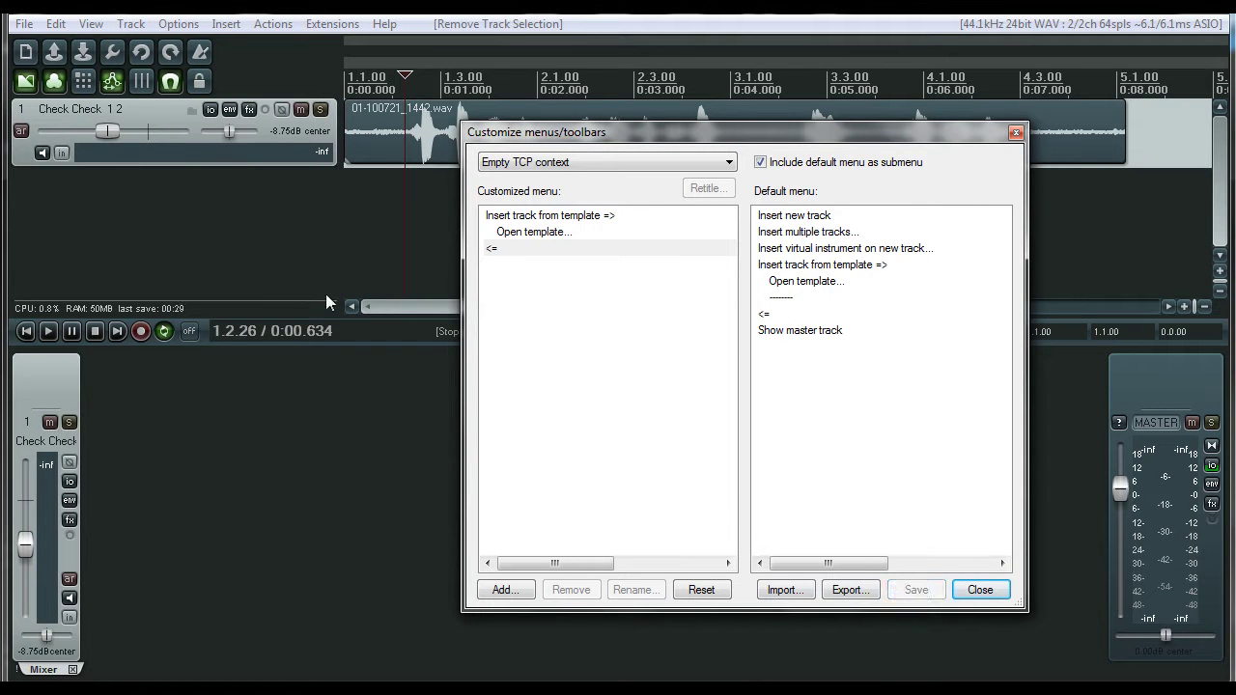
{"action": "right_click", "coordinate": [119, 206]}
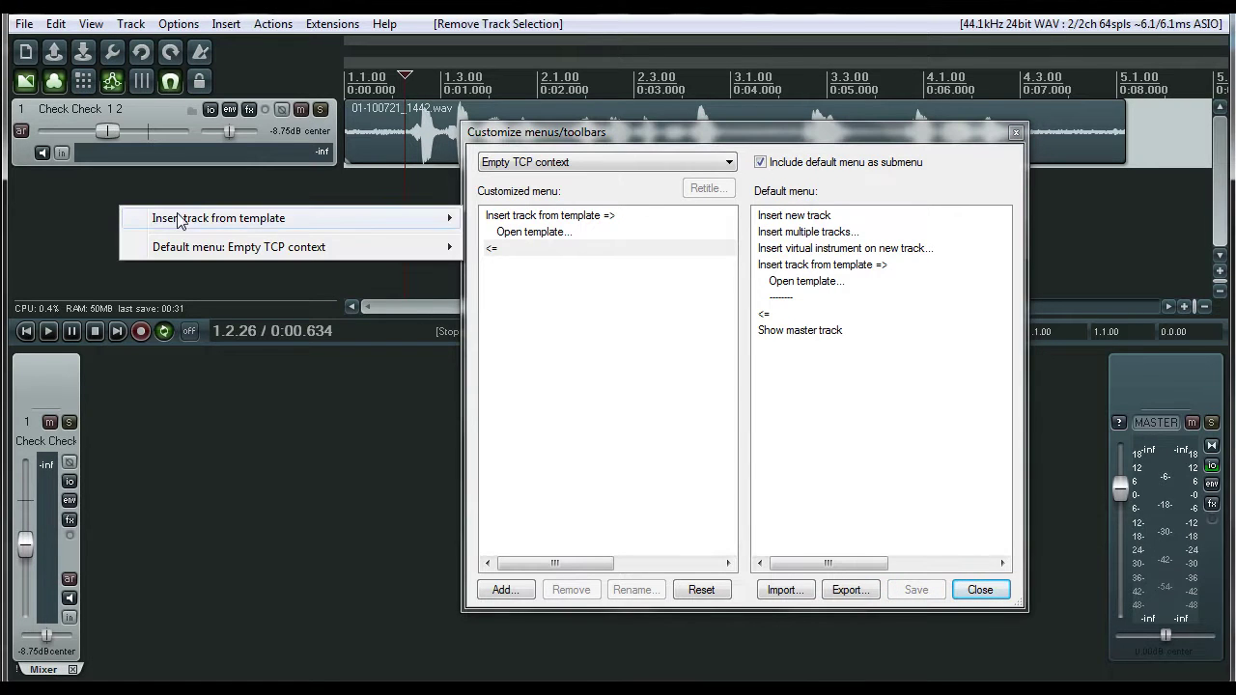
{"action": "mouse_move", "coordinate": [179, 220]}
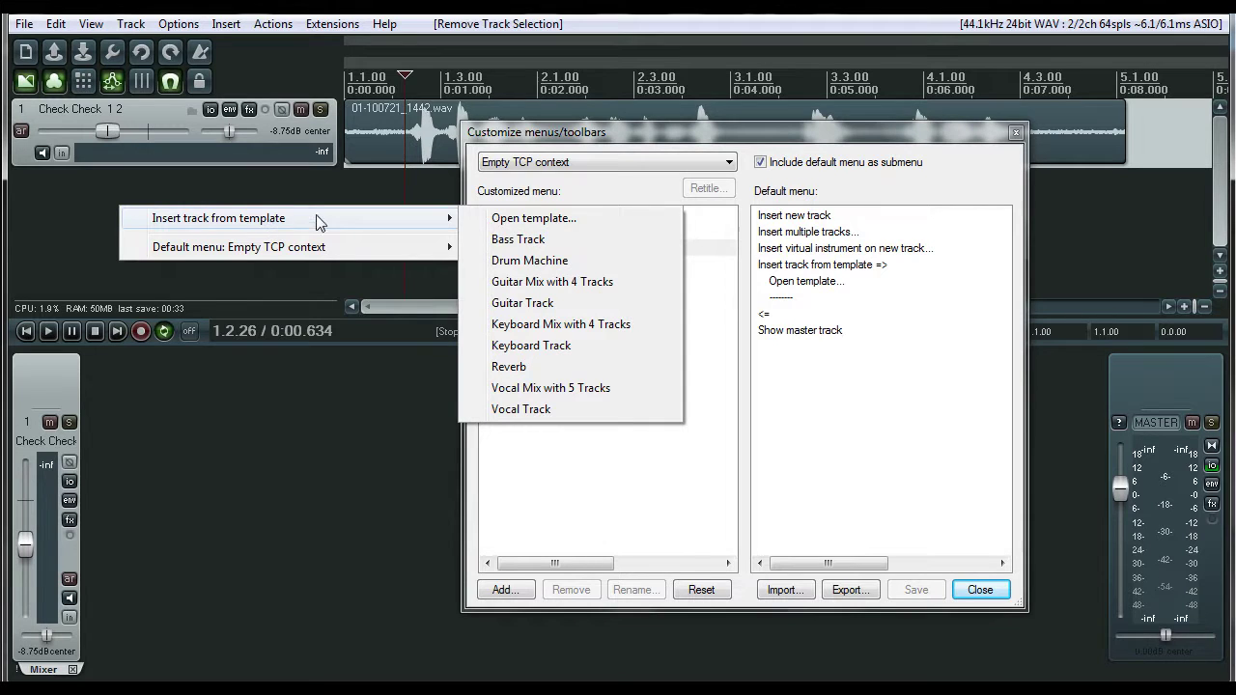
{"action": "left_click", "coordinate": [206, 279]}
- Rename 'Insert track from template =>' to 'New Tracks' and save the menu
{"action": "left_click", "coordinate": [512, 217]}
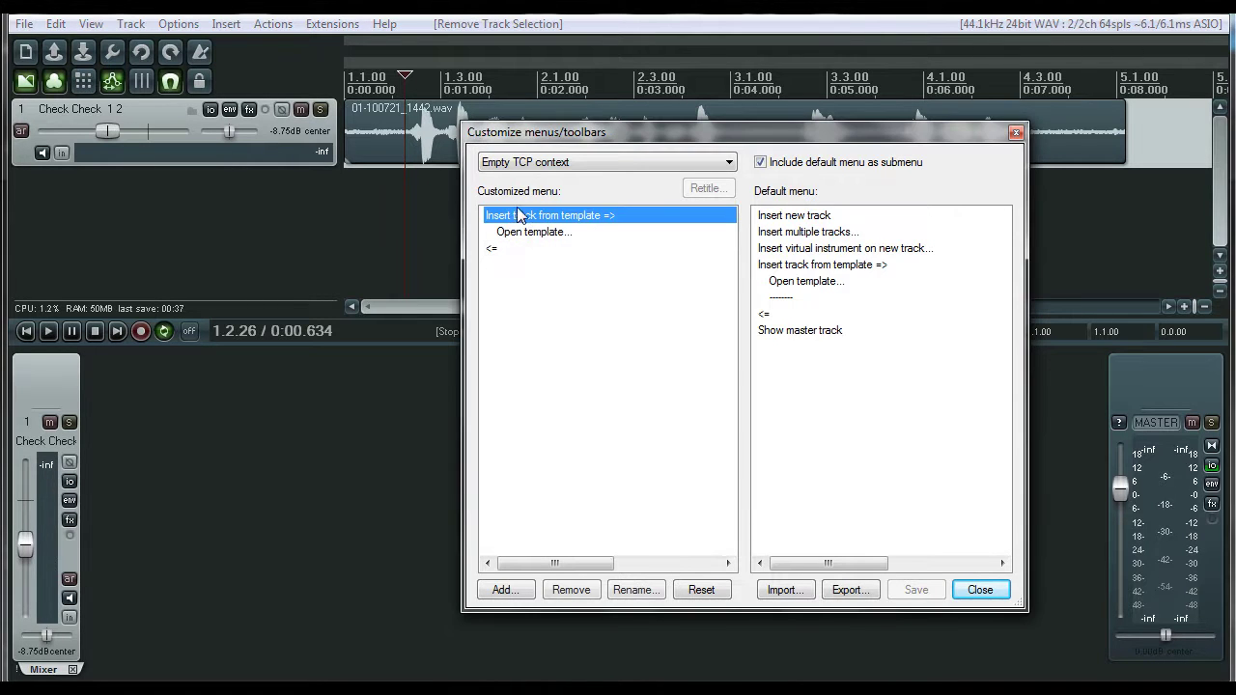
{"action": "left_click", "coordinate": [636, 590]}
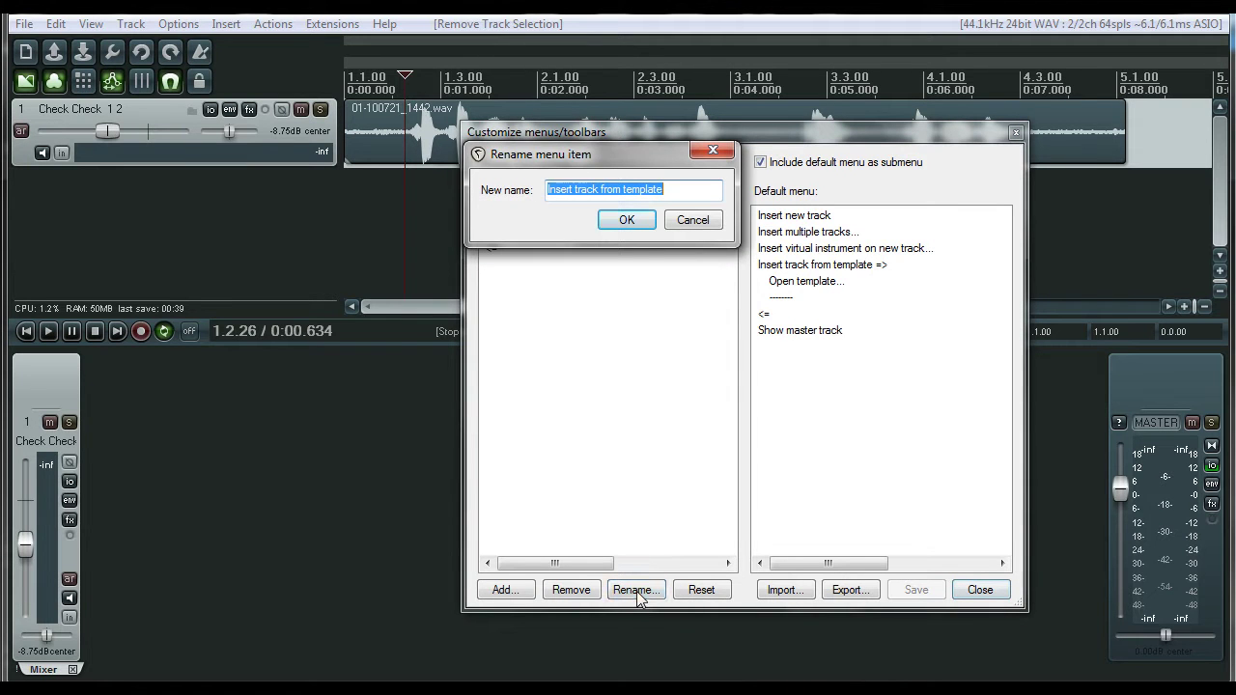
{"action": "type", "text": "N"}
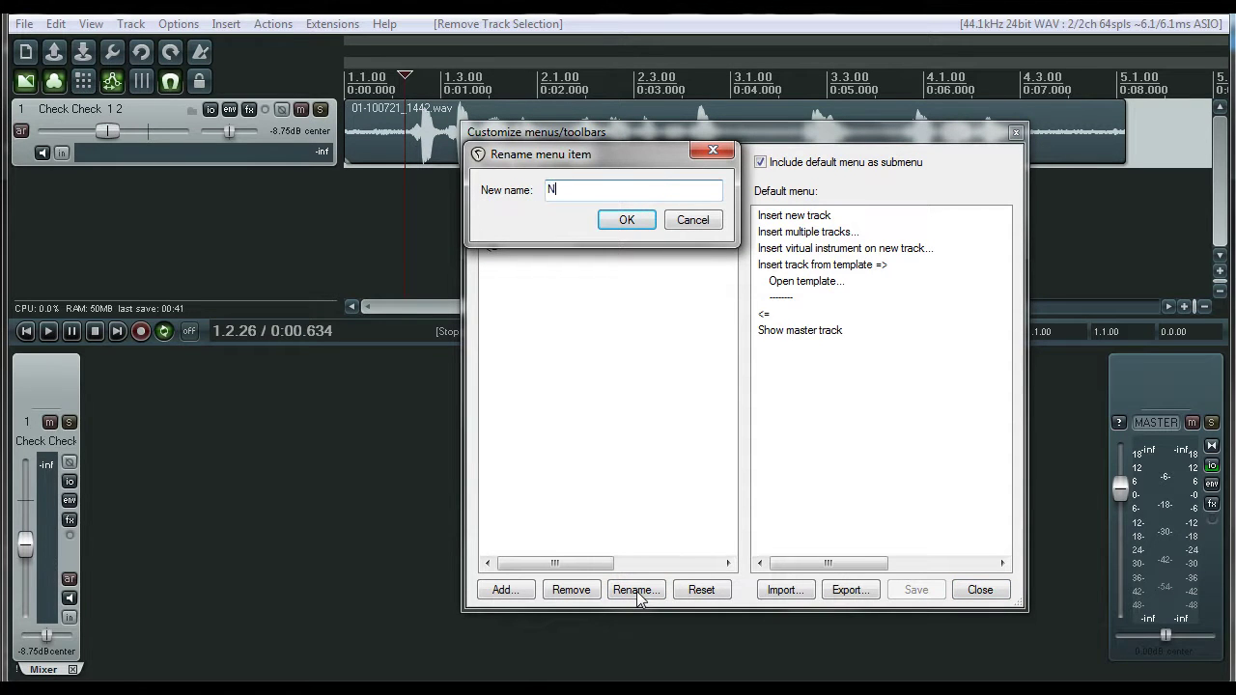
{"action": "type", "text": "ew Tracks"}
{"action": "left_click", "coordinate": [627, 220]}
{"action": "left_click", "coordinate": [922, 590]}
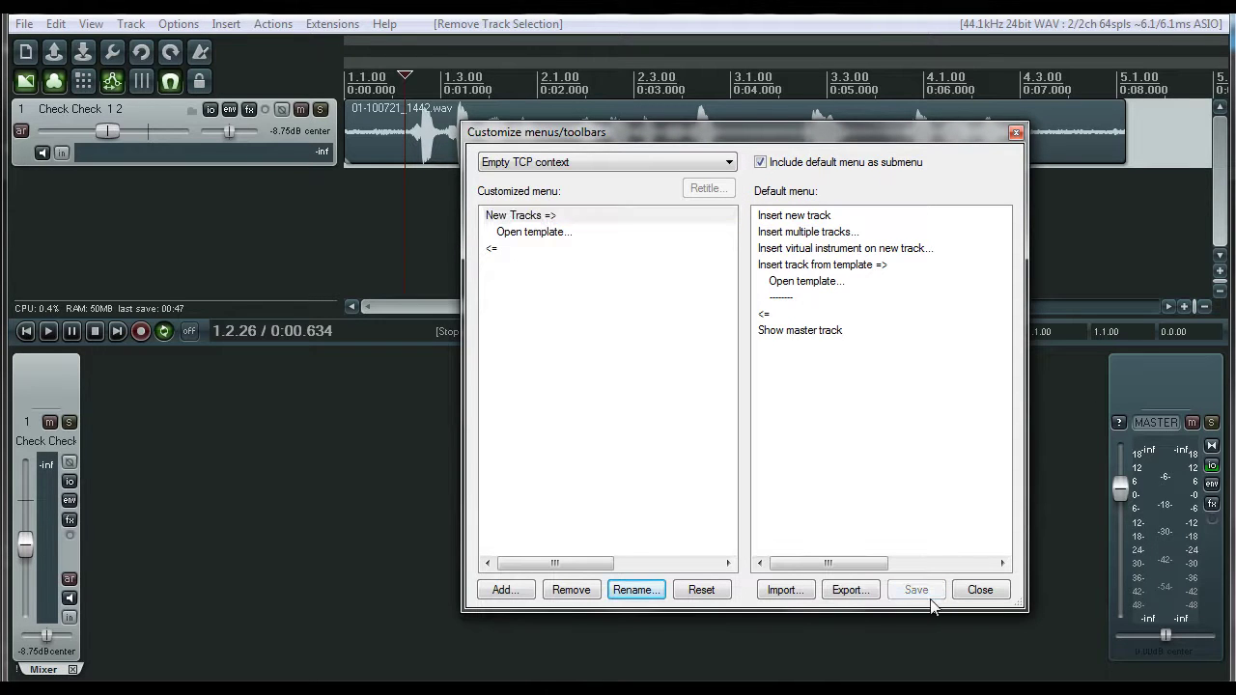
- Test the New Tracks submenu by inserting the Keyboard Mix with 4 Tracks template
{"action": "right_click", "coordinate": [155, 245]}
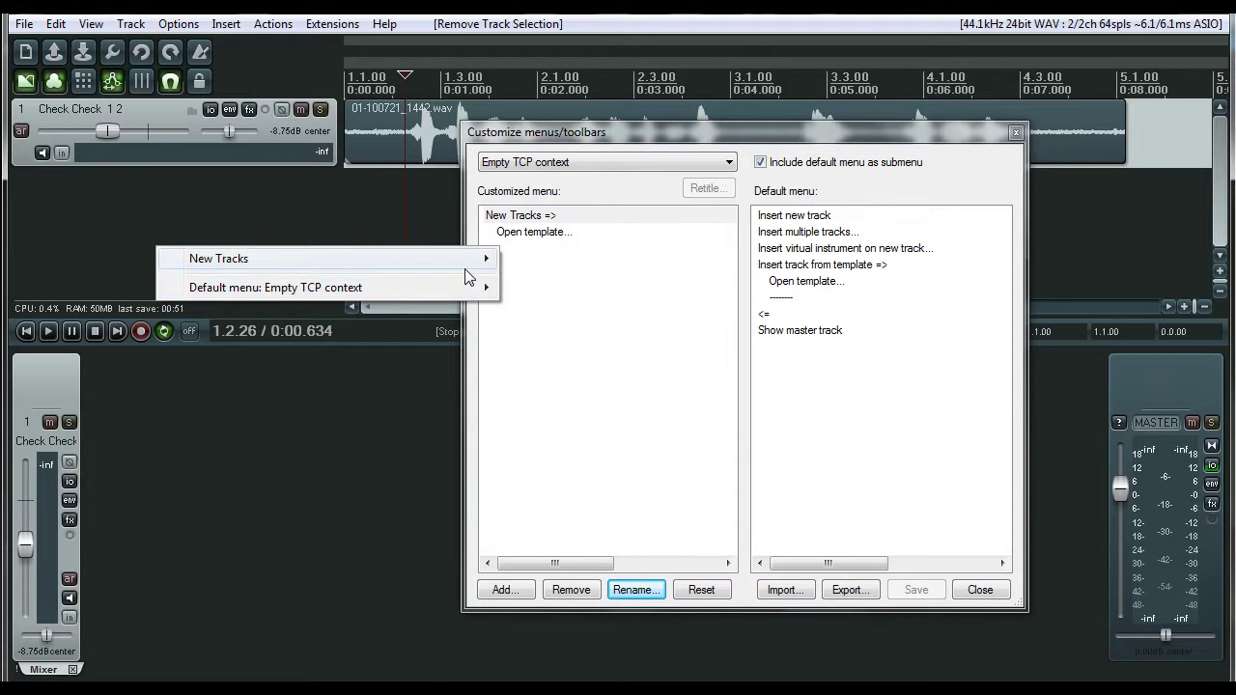
{"action": "mouse_move", "coordinate": [476, 261]}
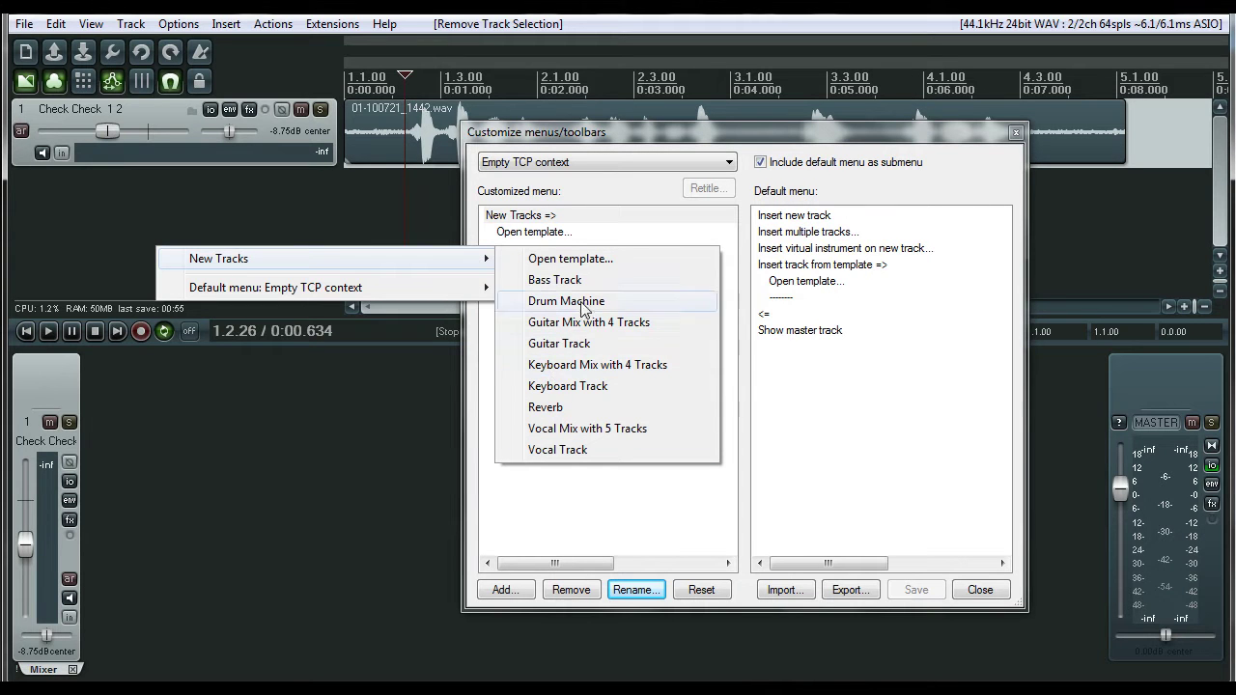
{"action": "left_click", "coordinate": [570, 368]}
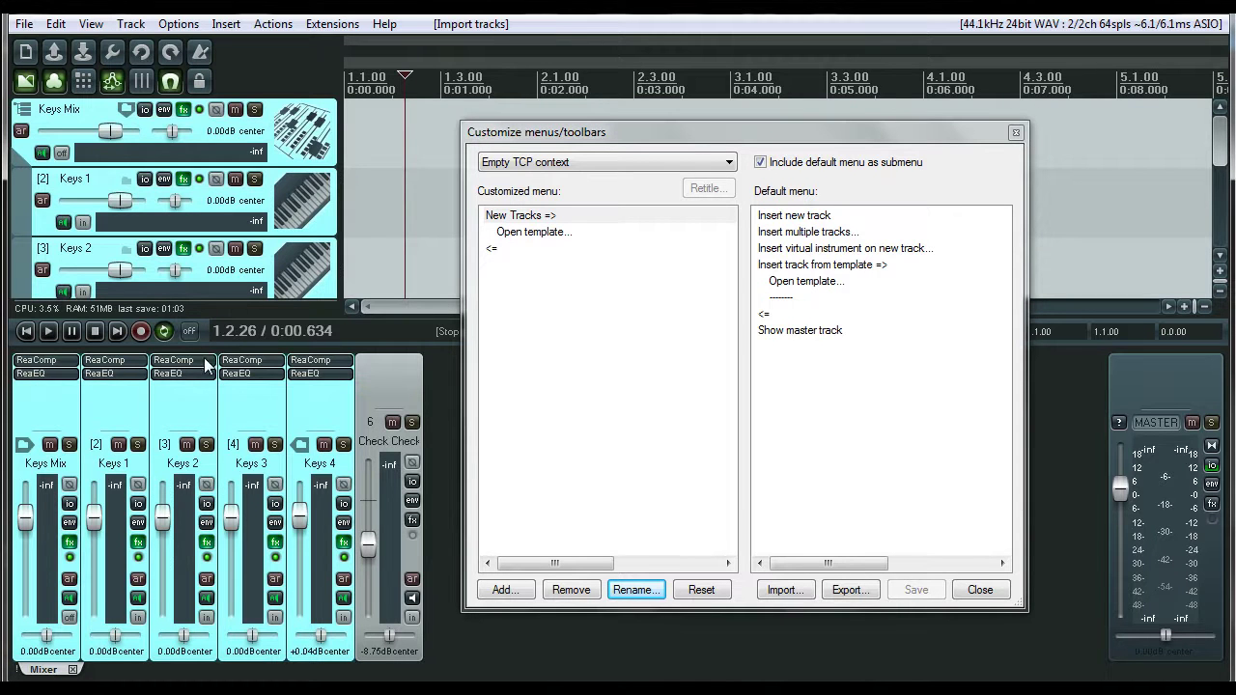
{"action": "left_click", "coordinate": [27, 119]}
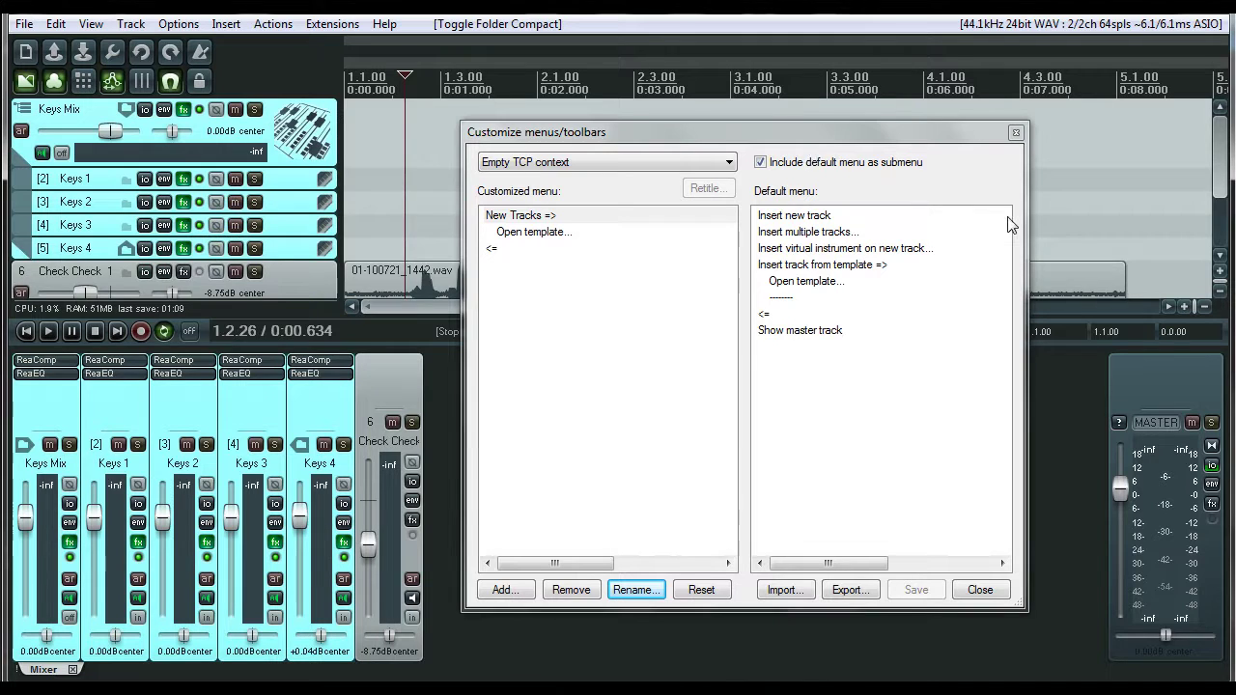
{"action": "left_click", "coordinate": [27, 119]}
{"action": "left_click", "coordinate": [426, 383]}
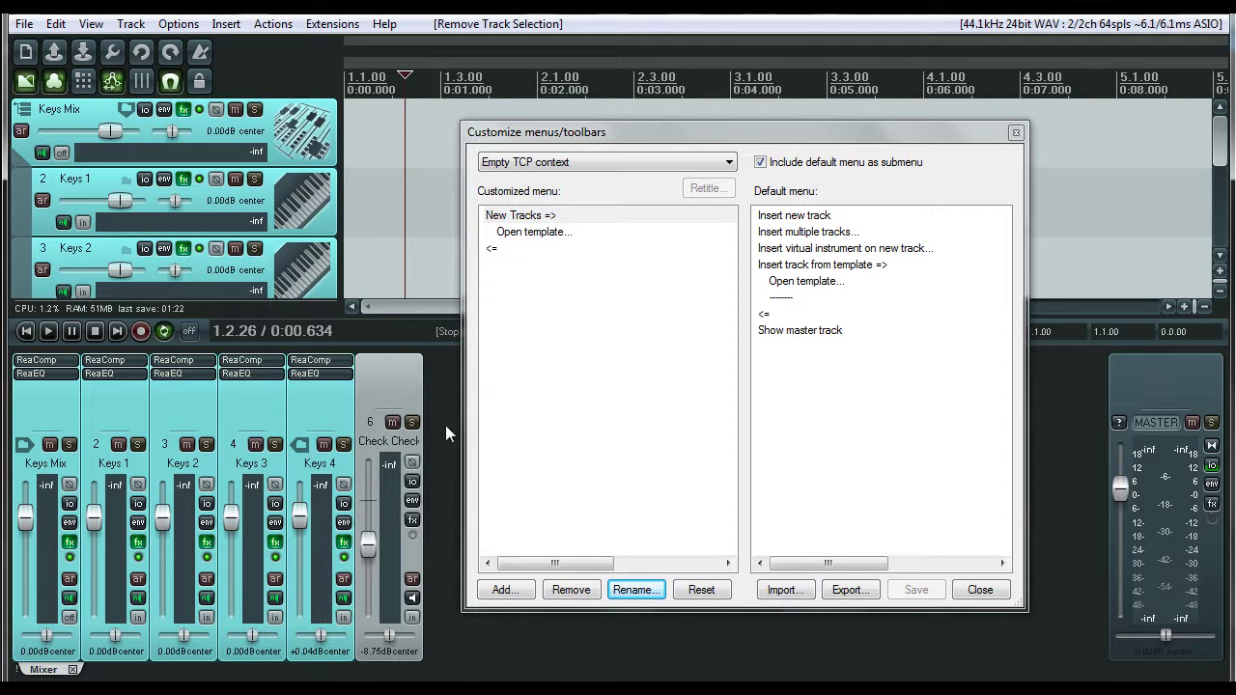
- Delete the five test tracks, Keys Mix through Keys 4
{"action": "left_click", "coordinate": [610, 138]}
{"action": "left_click_drag", "start_coordinate": [609, 138], "coordinate": [634, 161]}
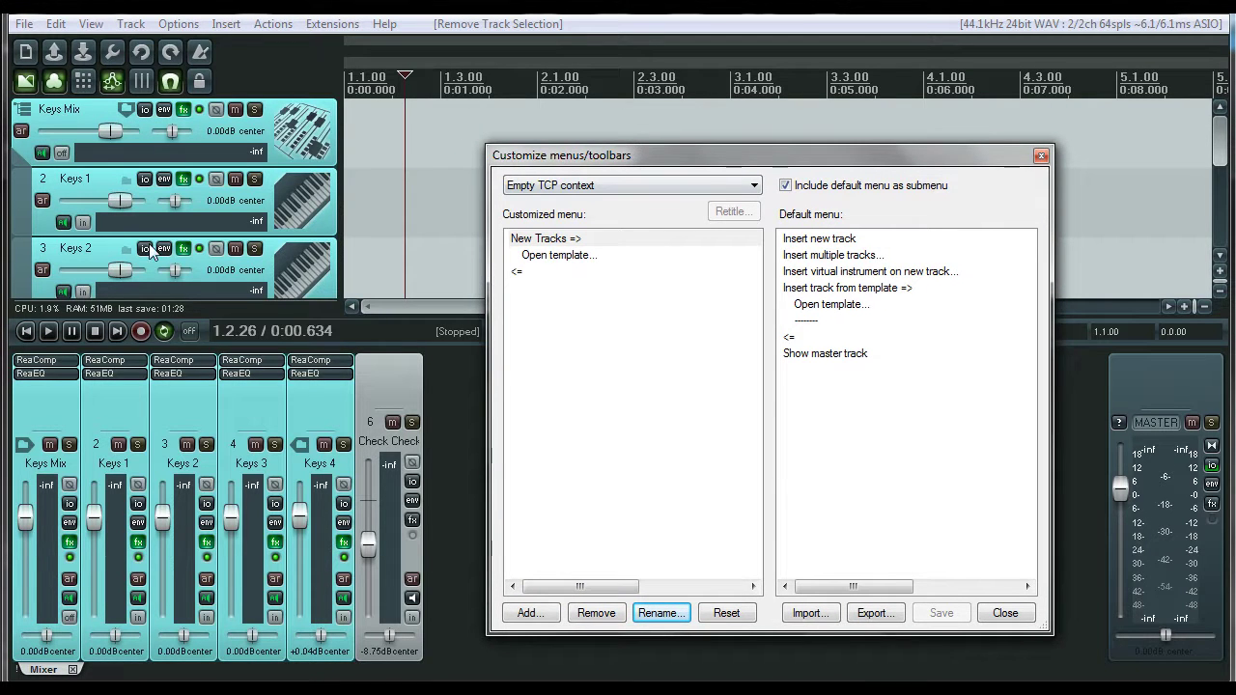
{"action": "left_click", "coordinate": [66, 661]}
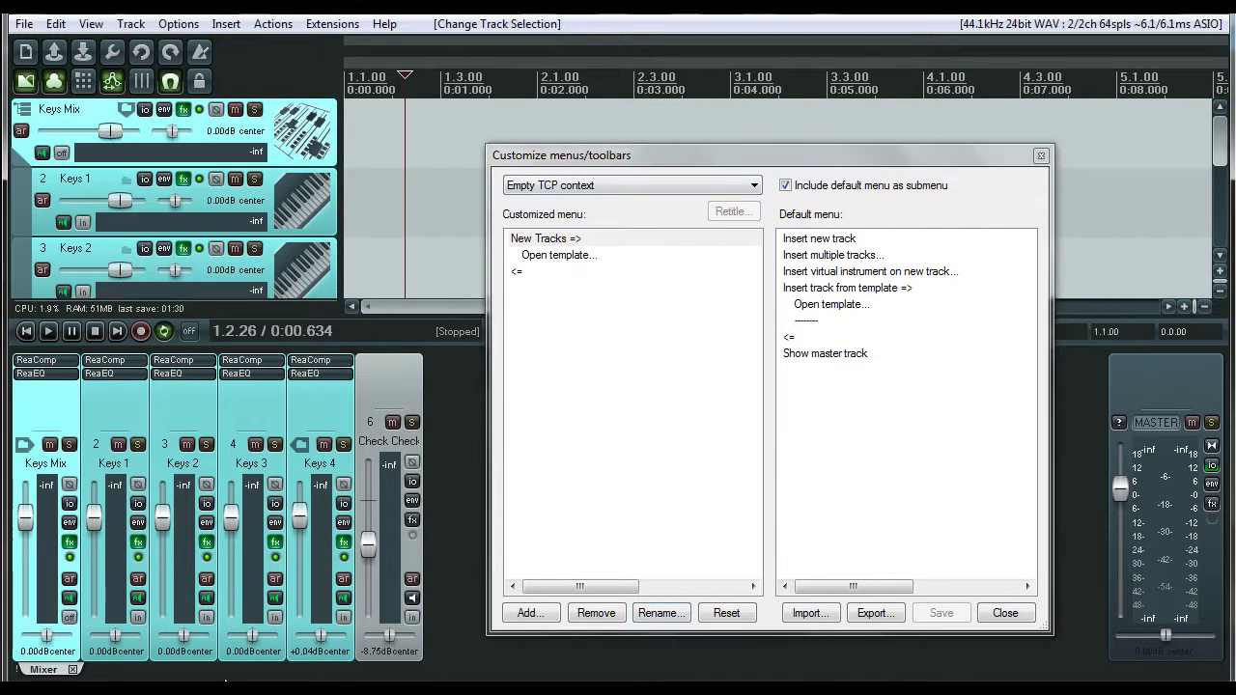
{"action": "left_click", "coordinate": [308, 659], "text": "shift"}
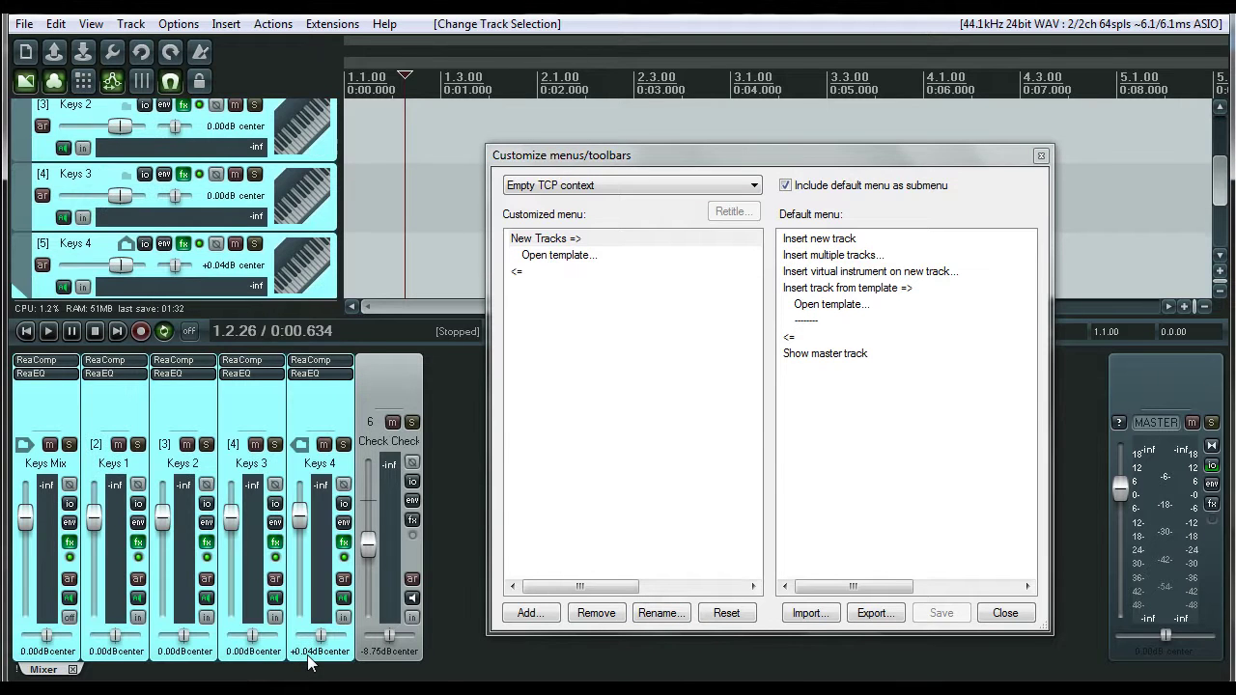
{"action": "key", "text": "Delete"}
{"action": "key", "text": "Return"}
{"action": "left_click", "coordinate": [633, 185]}
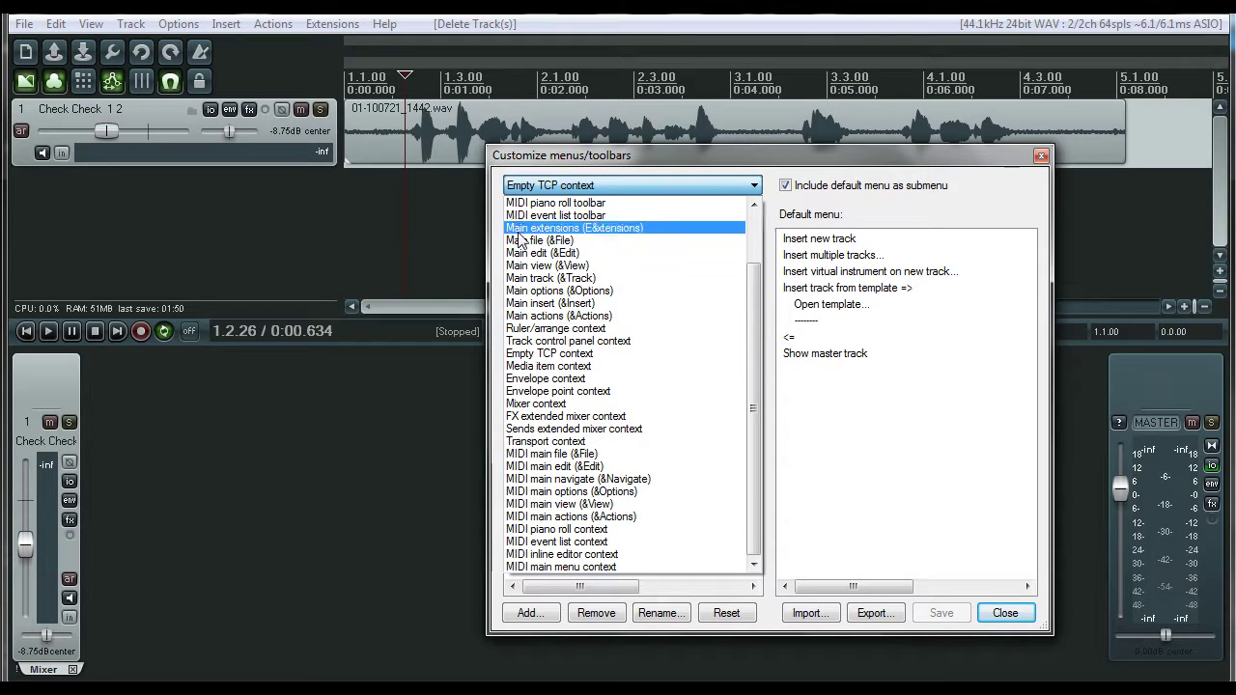
- Choose Mixer context in the customizable menus dropdown
{"action": "left_click", "coordinate": [227, 208]}
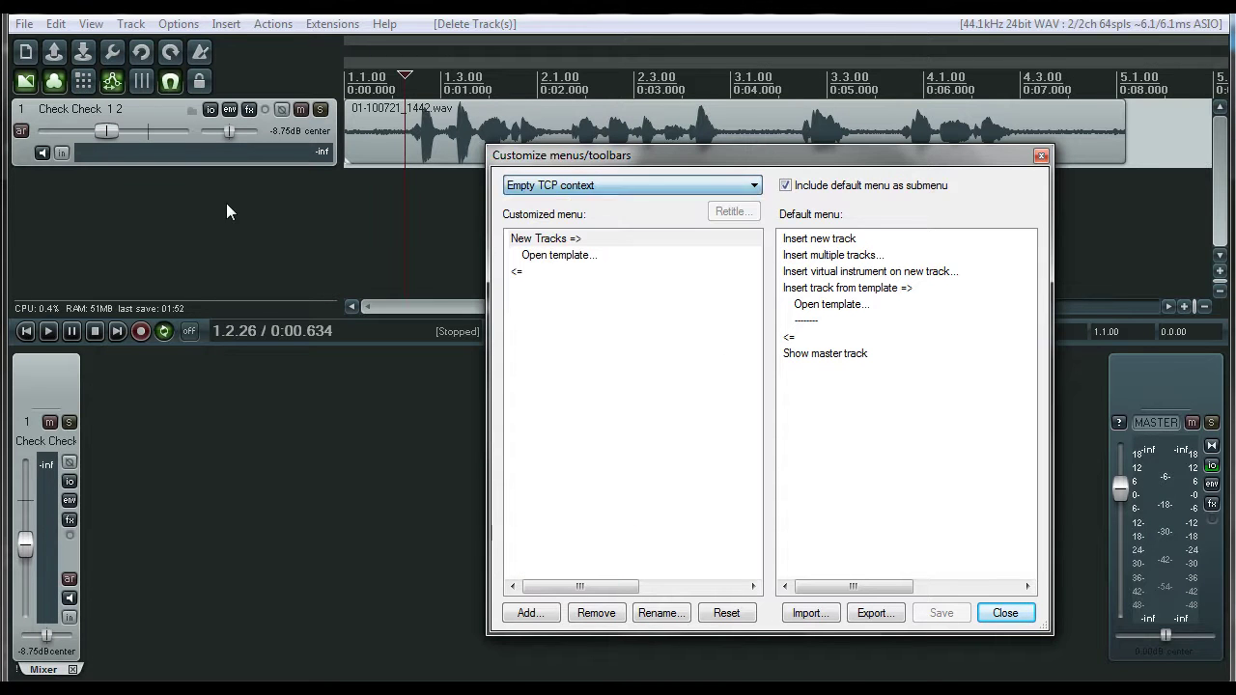
{"action": "left_click", "coordinate": [24, 23]}
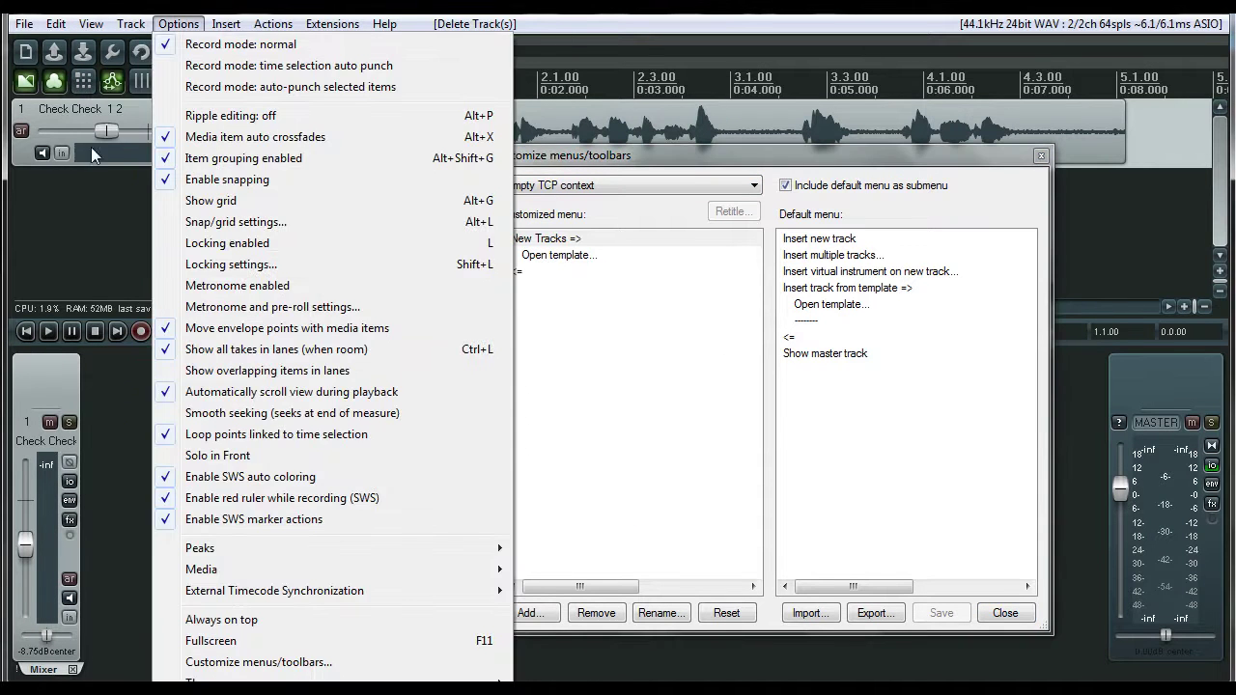
{"action": "left_click", "coordinate": [62, 211]}
{"action": "left_click", "coordinate": [675, 186]}
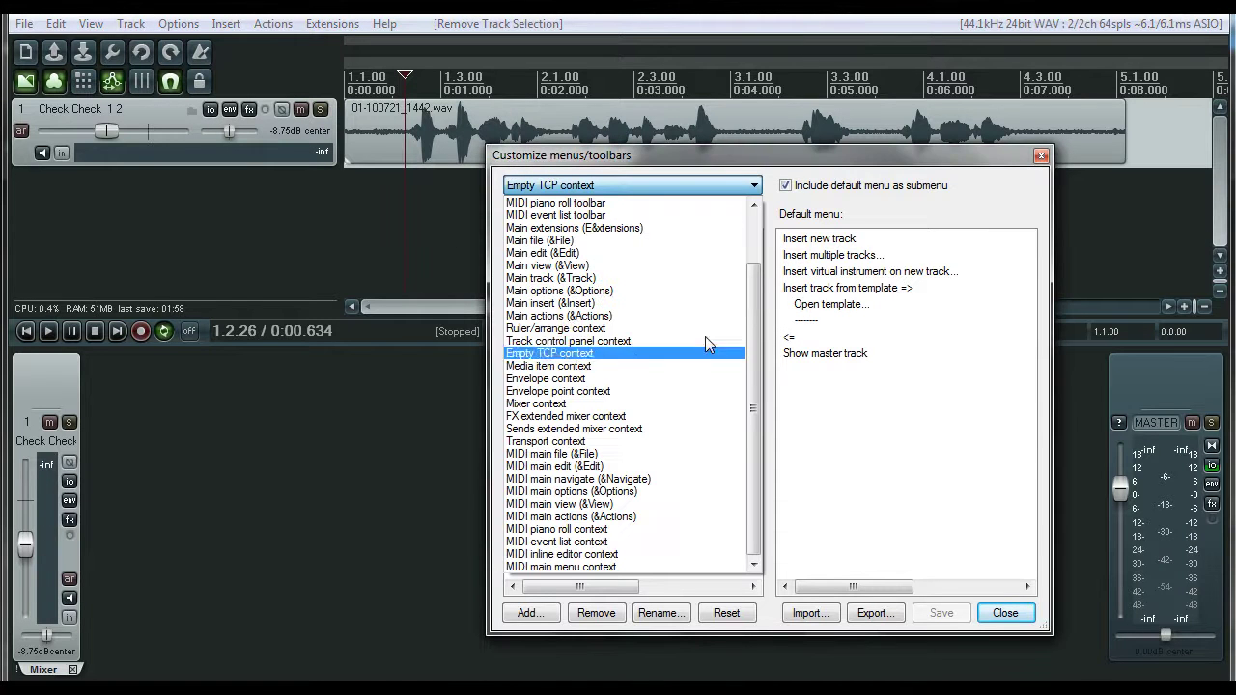
{"action": "scroll", "coordinate": [757, 286], "scroll_direction": "up", "scroll_amount": 1}
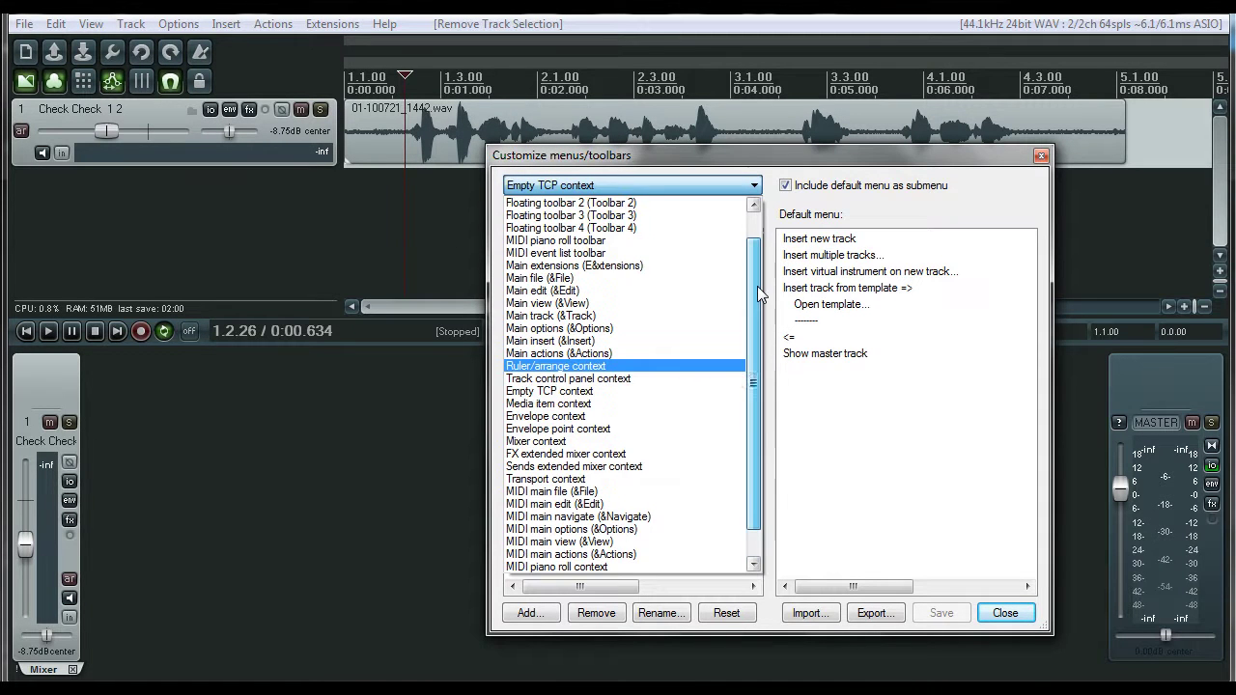
{"action": "scroll", "coordinate": [757, 290], "scroll_direction": "down", "scroll_amount": 1}
{"action": "left_click", "coordinate": [610, 403]}
- Compare against the mixer's own right-click menu, keeping Mixer context loaded
{"action": "right_click", "coordinate": [292, 406]}
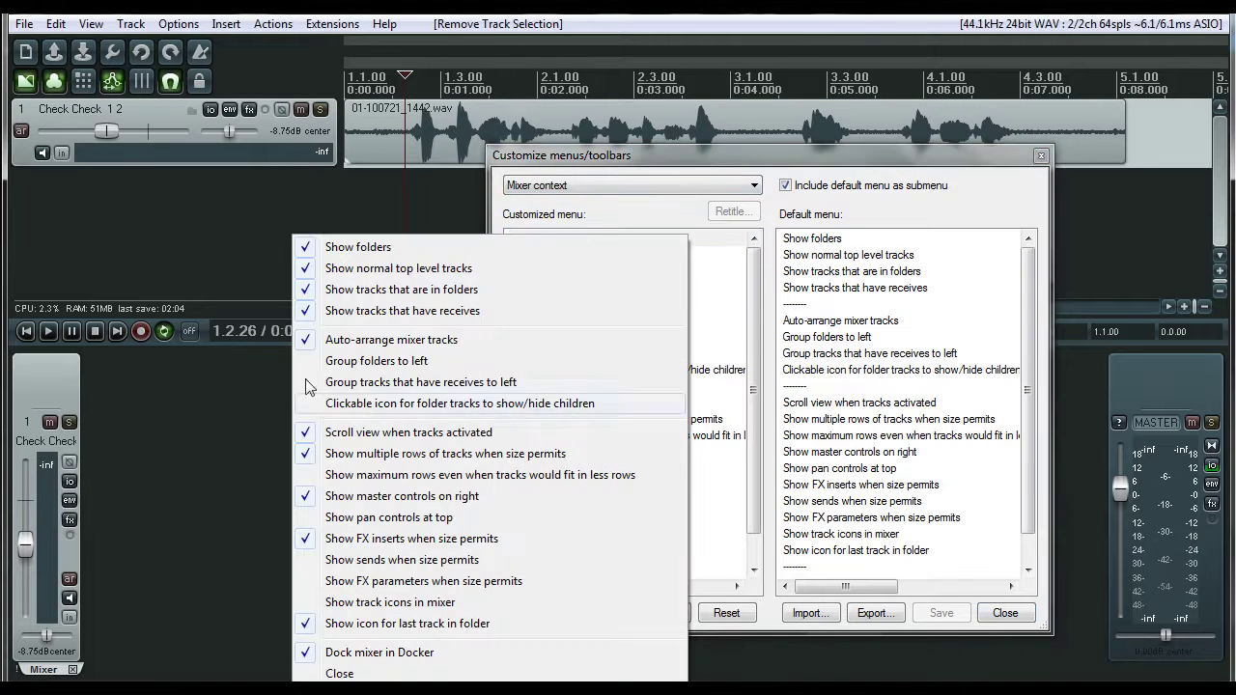
{"action": "left_click", "coordinate": [241, 558]}
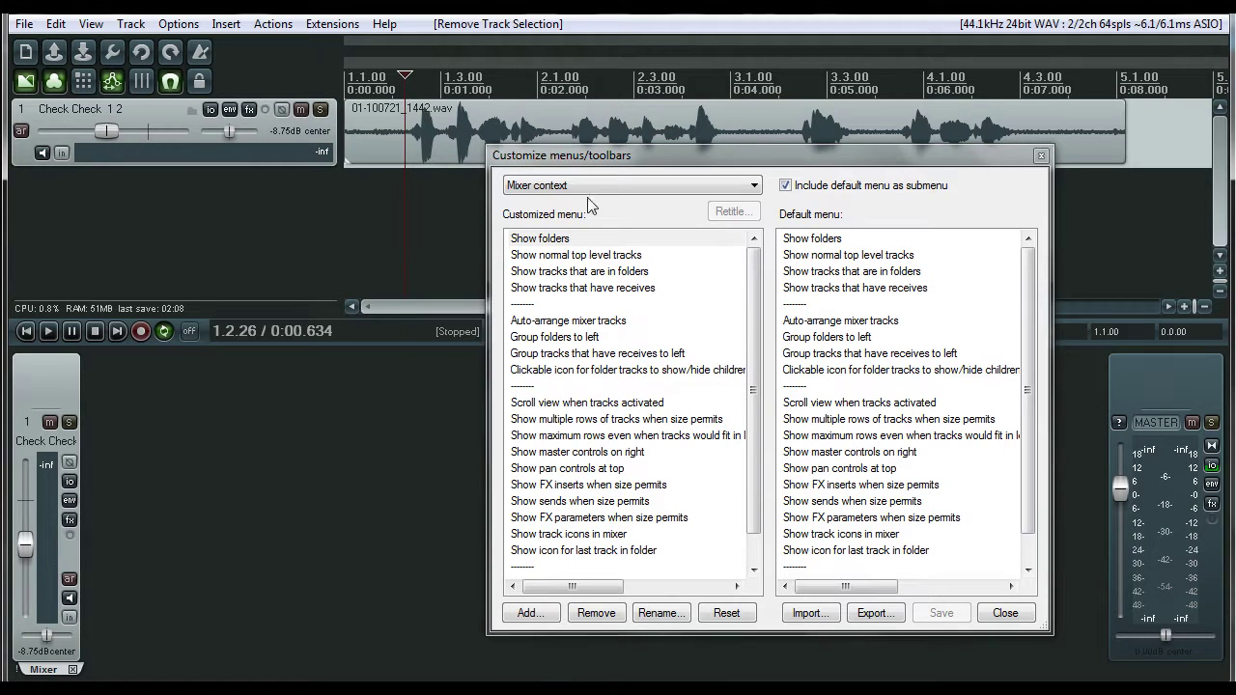
{"action": "left_click", "coordinate": [543, 187]}
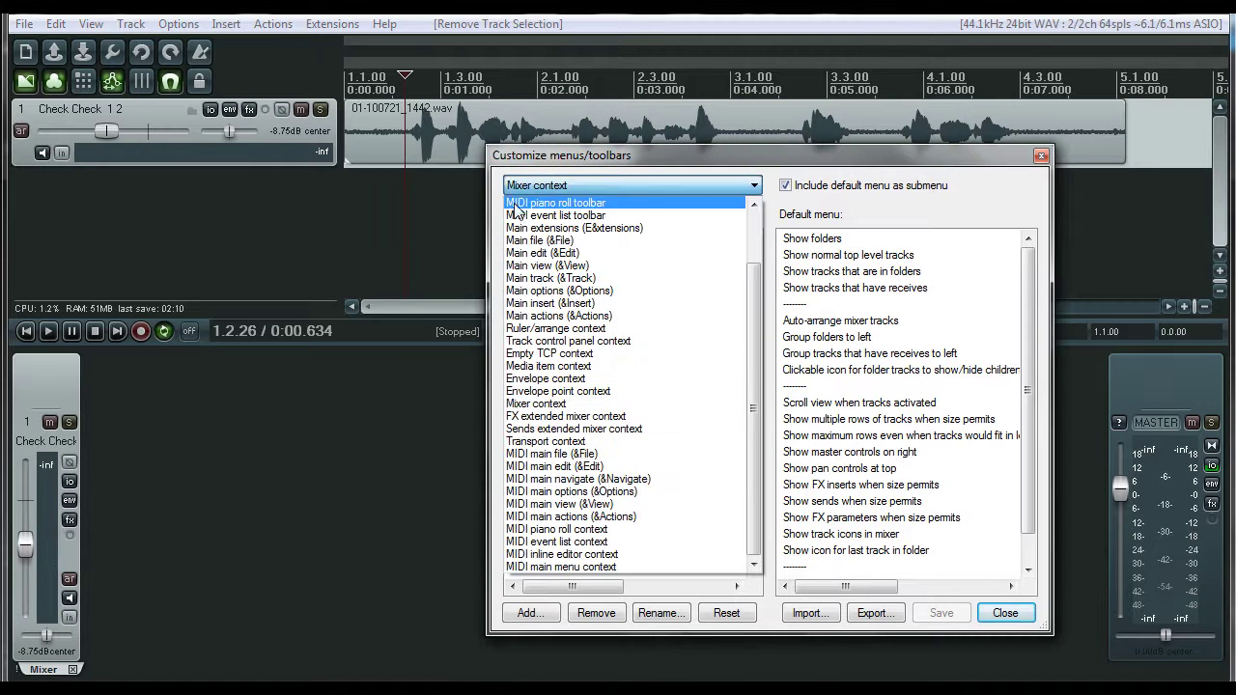
{"action": "left_click", "coordinate": [706, 157]}
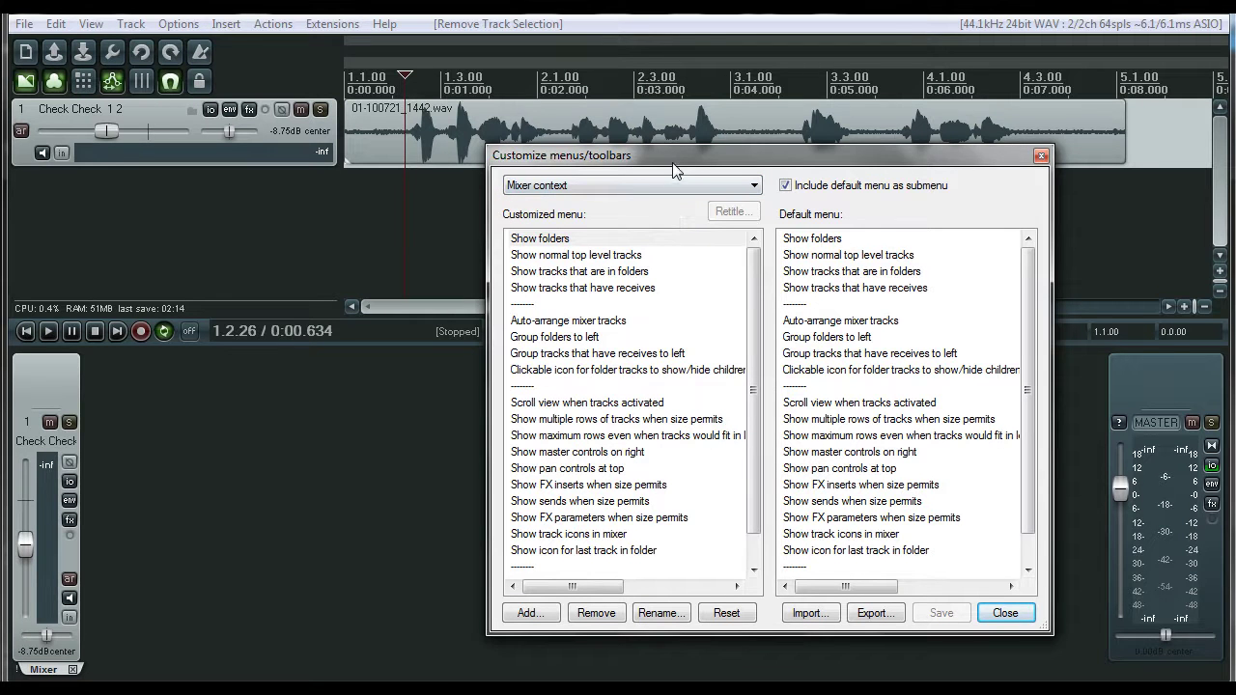
{"action": "left_click_drag", "start_coordinate": [674, 172], "coordinate": [523, 207]}
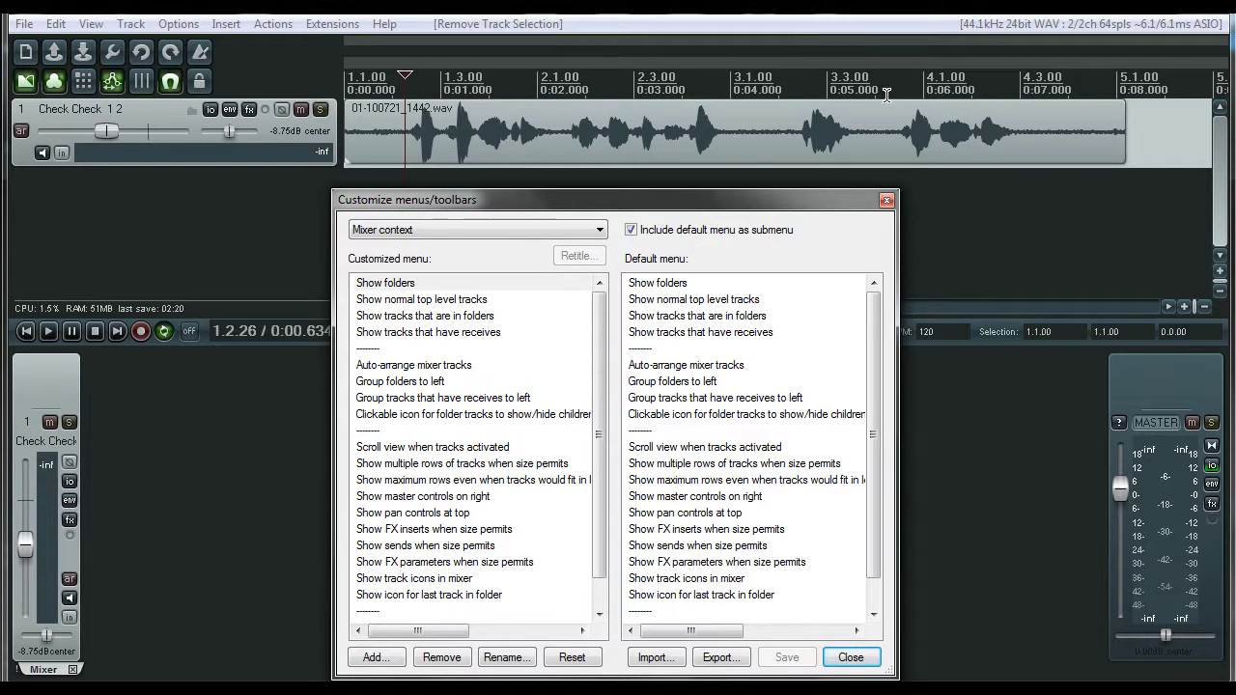
{"action": "left_click", "coordinate": [437, 229]}
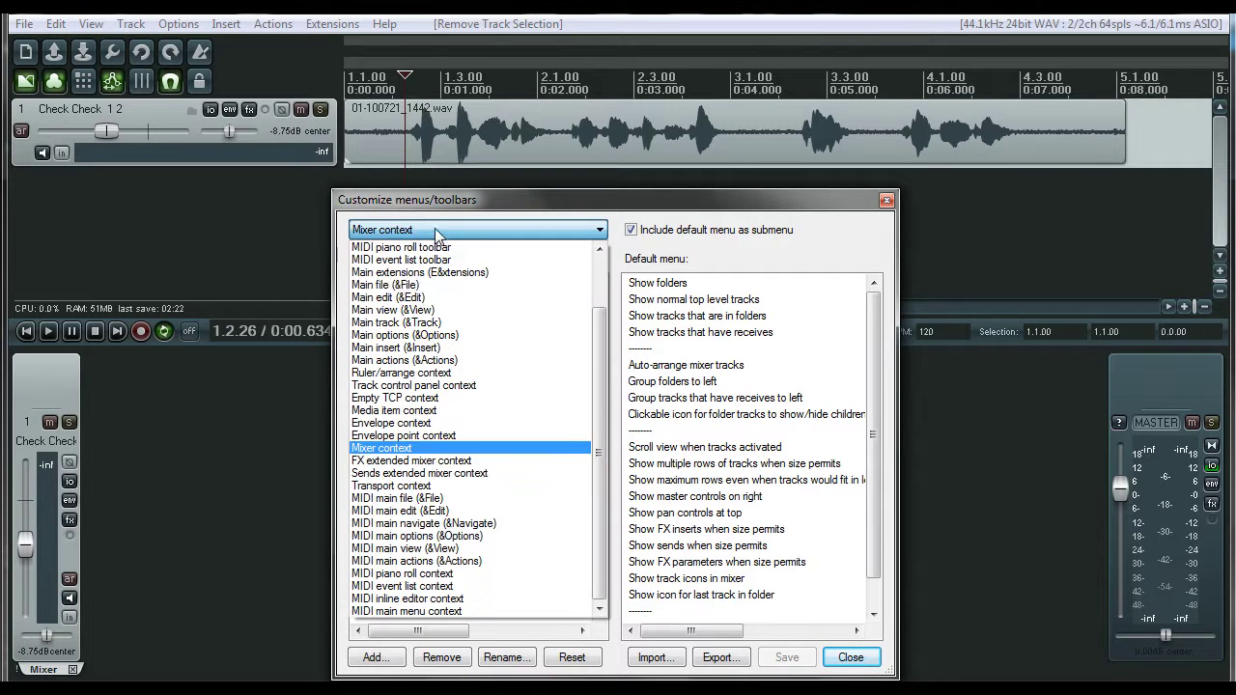
{"action": "left_click", "coordinate": [418, 374]}
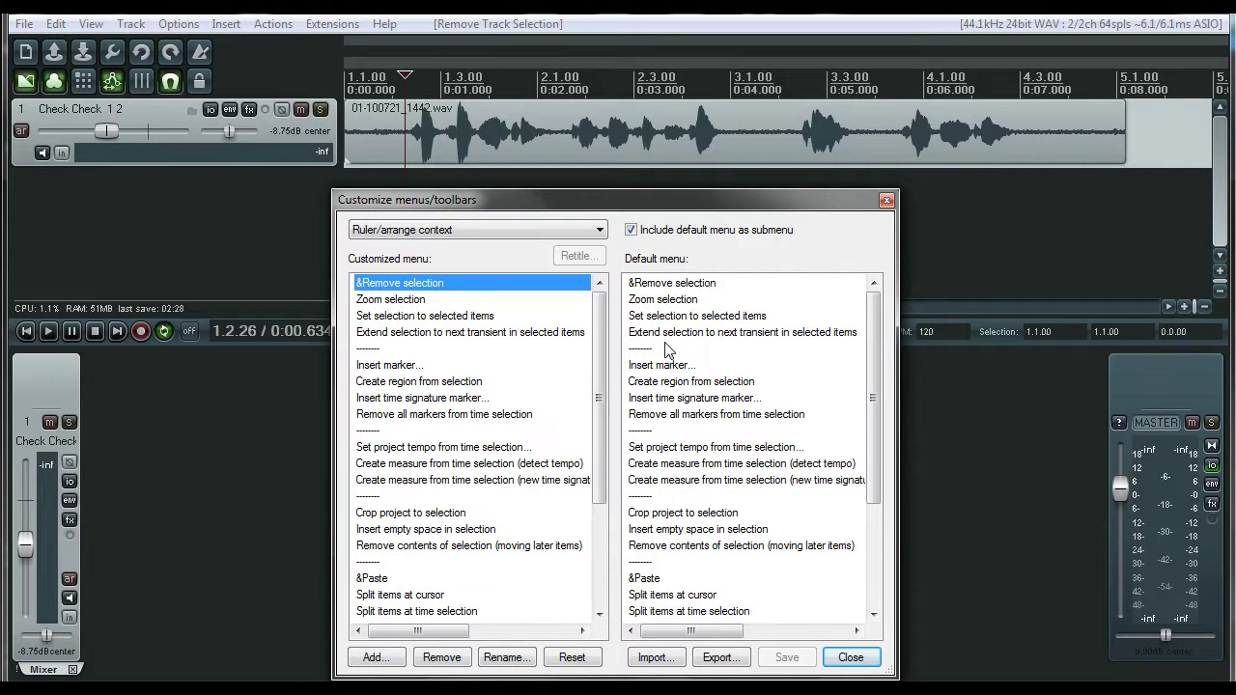
{"action": "right_click", "coordinate": [827, 118]}
{"action": "left_click", "coordinate": [709, 194]}
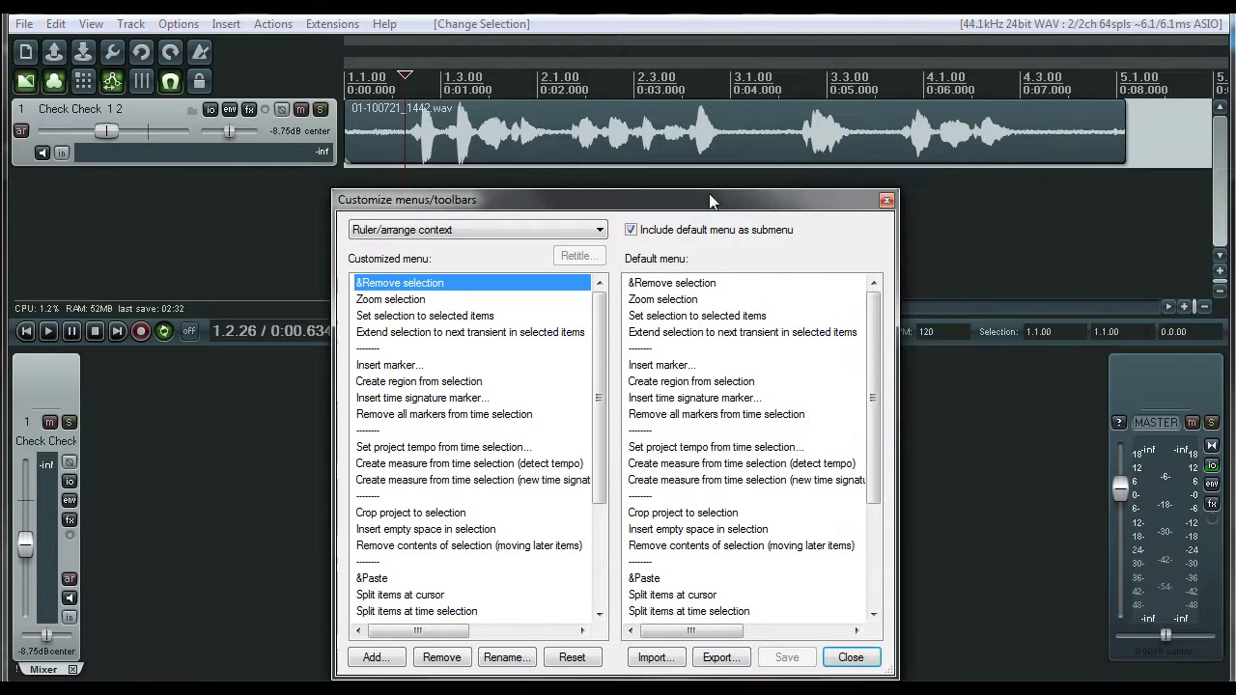
{"action": "right_click", "coordinate": [1014, 214]}
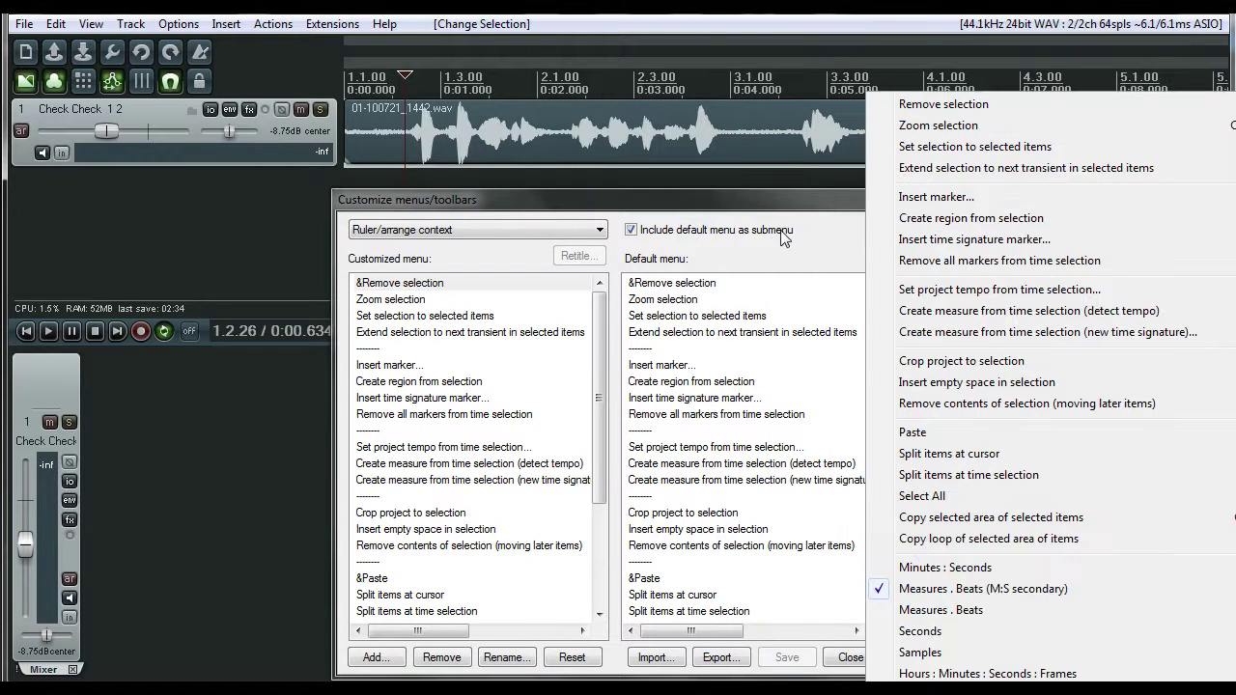
{"action": "left_click_drag", "start_coordinate": [763, 201], "coordinate": [510, 157]}
{"action": "left_click", "coordinate": [745, 135]}
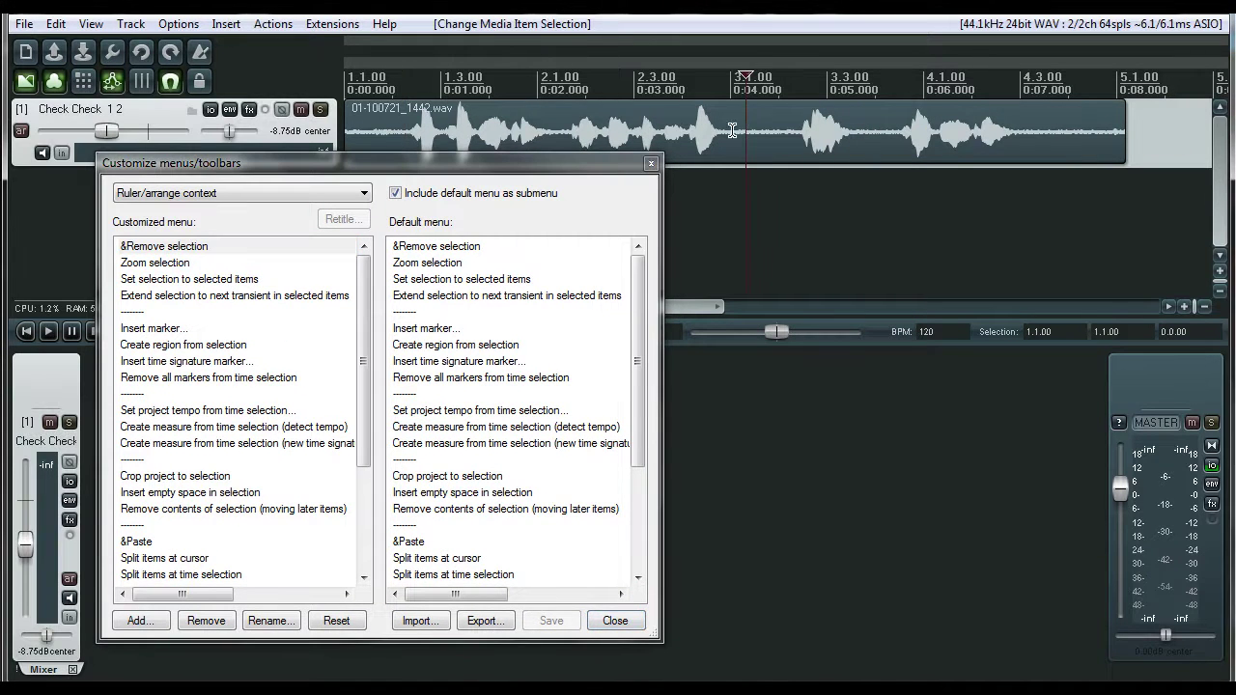
{"action": "right_click", "coordinate": [1151, 136]}
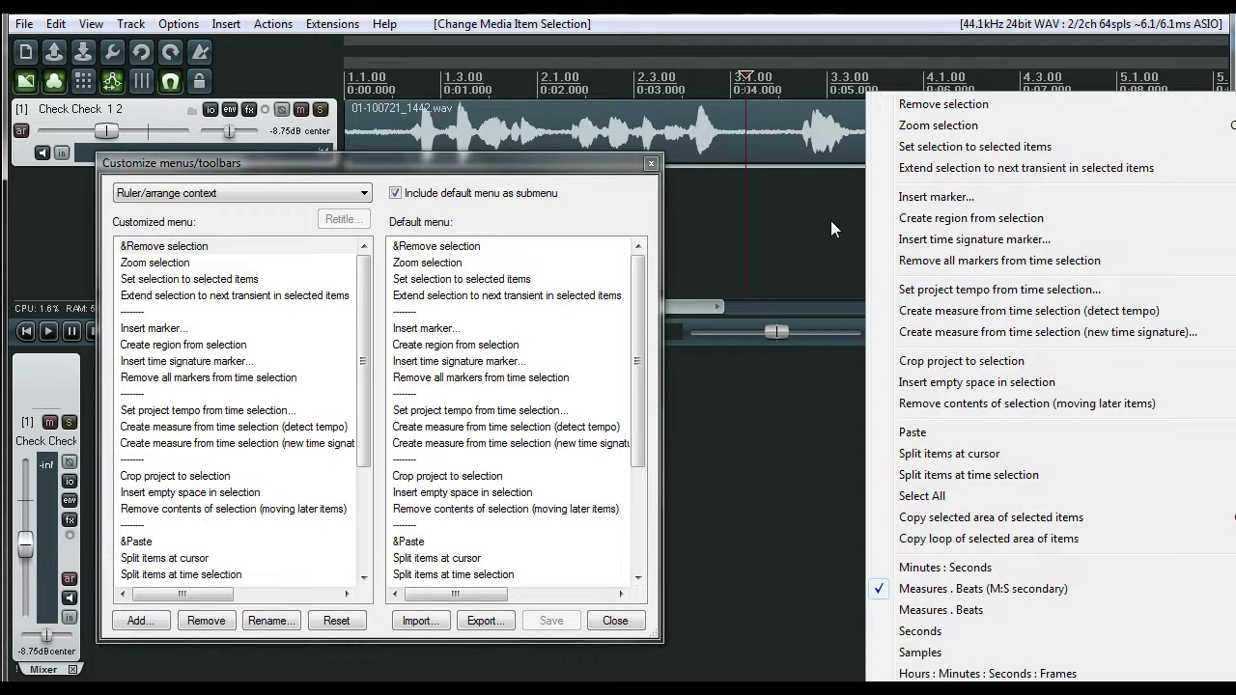
{"action": "right_click", "coordinate": [771, 209]}
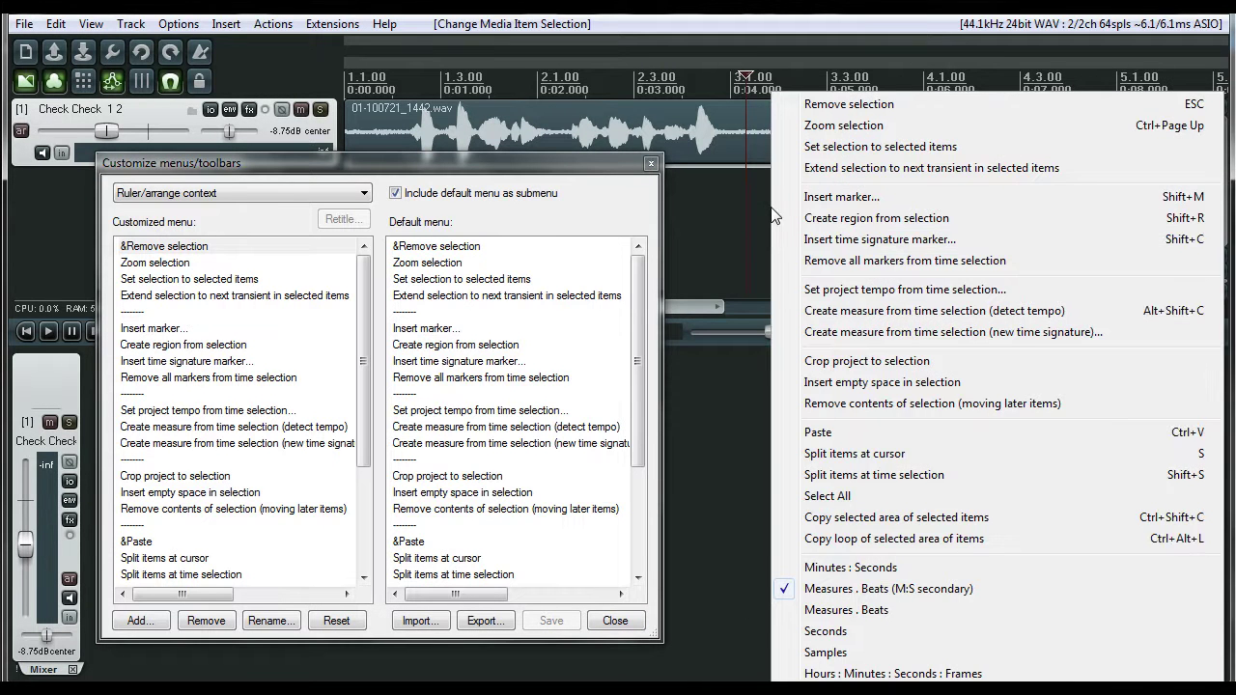
{"action": "right_click", "coordinate": [692, 73]}
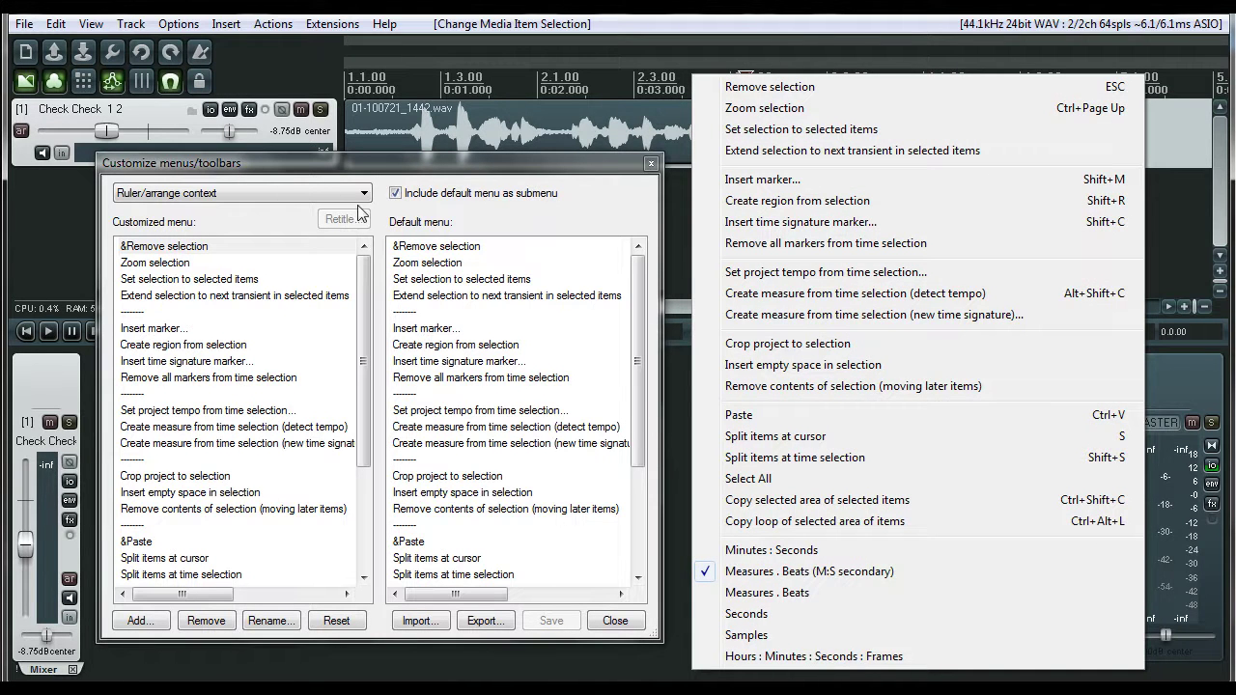
{"action": "right_click", "coordinate": [676, 191]}
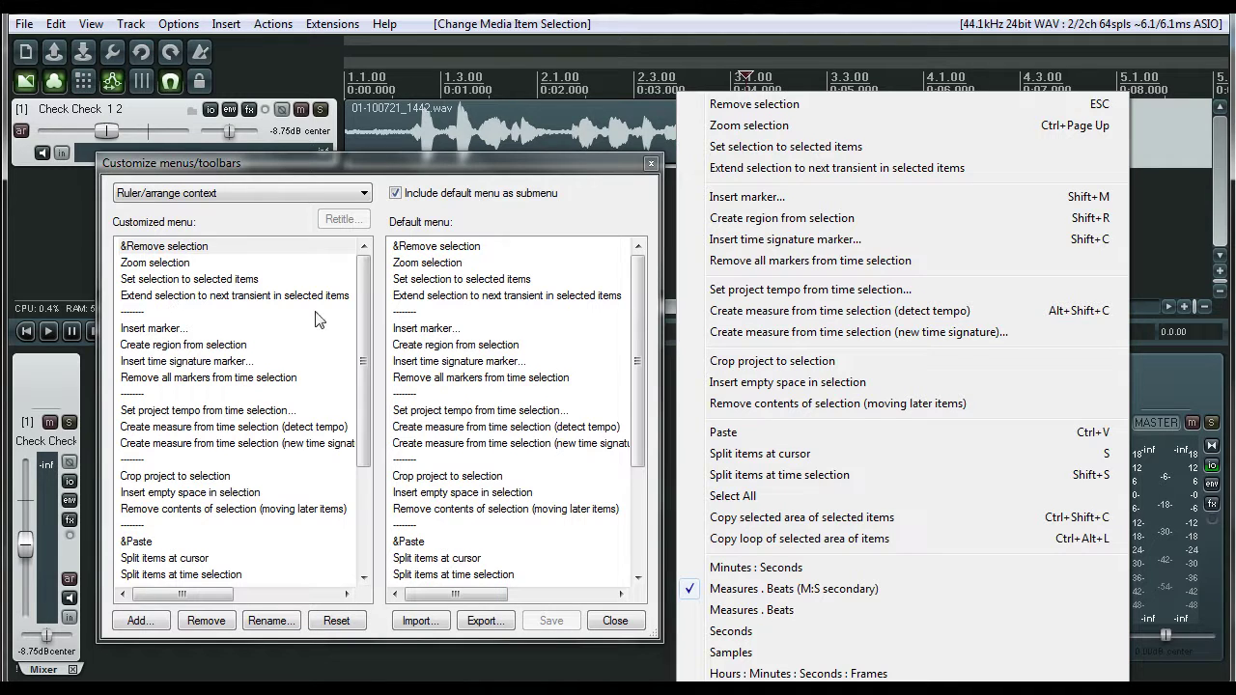
- Remove the zoom, selection, marker, region, tempo, measure, crop, insert-space and remove-contents entries
{"action": "left_click", "coordinate": [174, 265]}
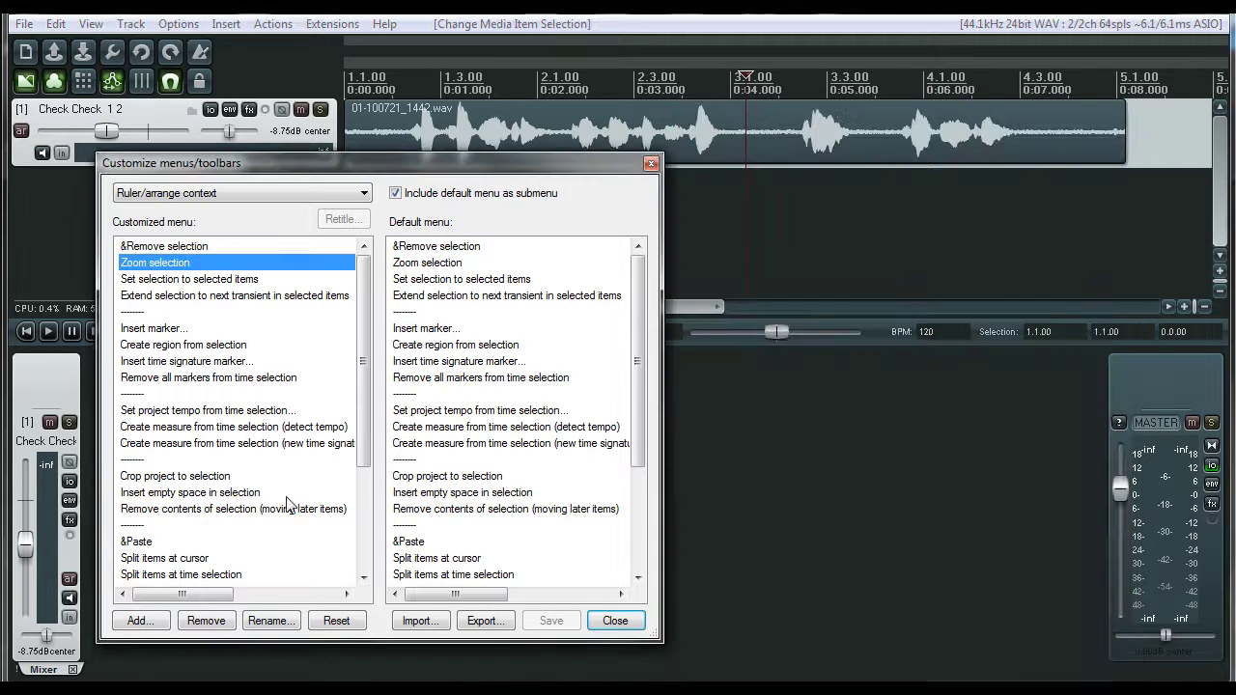
{"action": "left_click", "coordinate": [207, 621]}
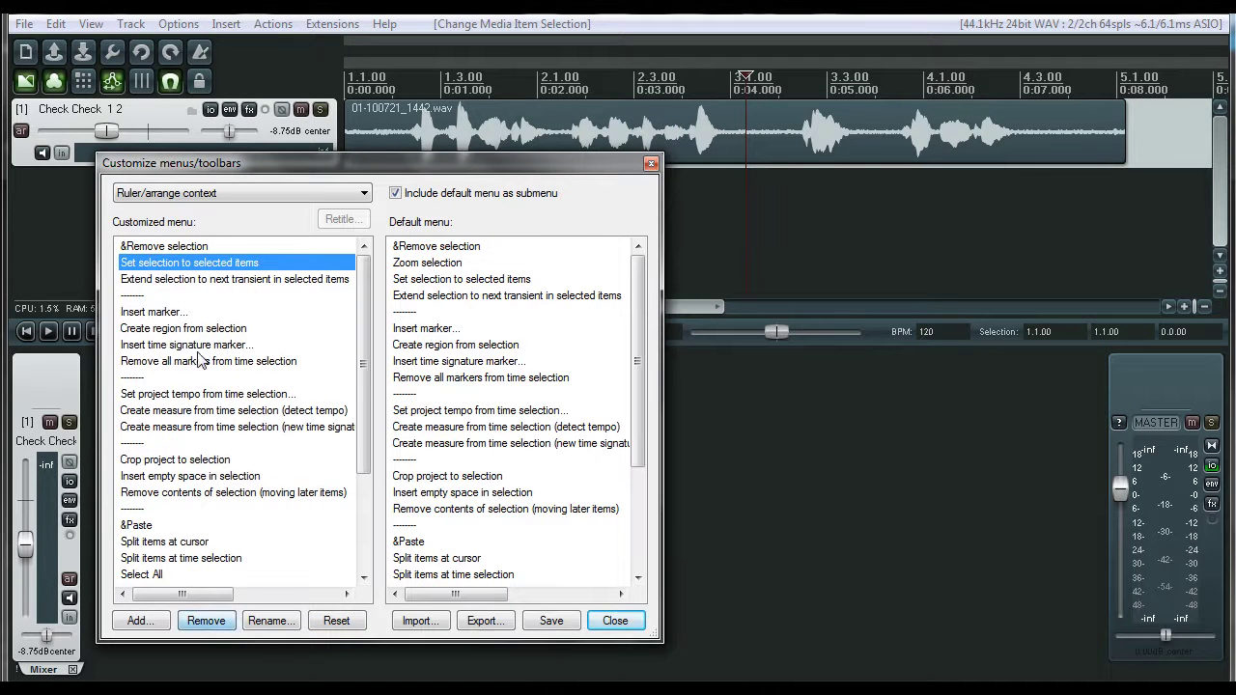
{"action": "left_click", "coordinate": [206, 621]}
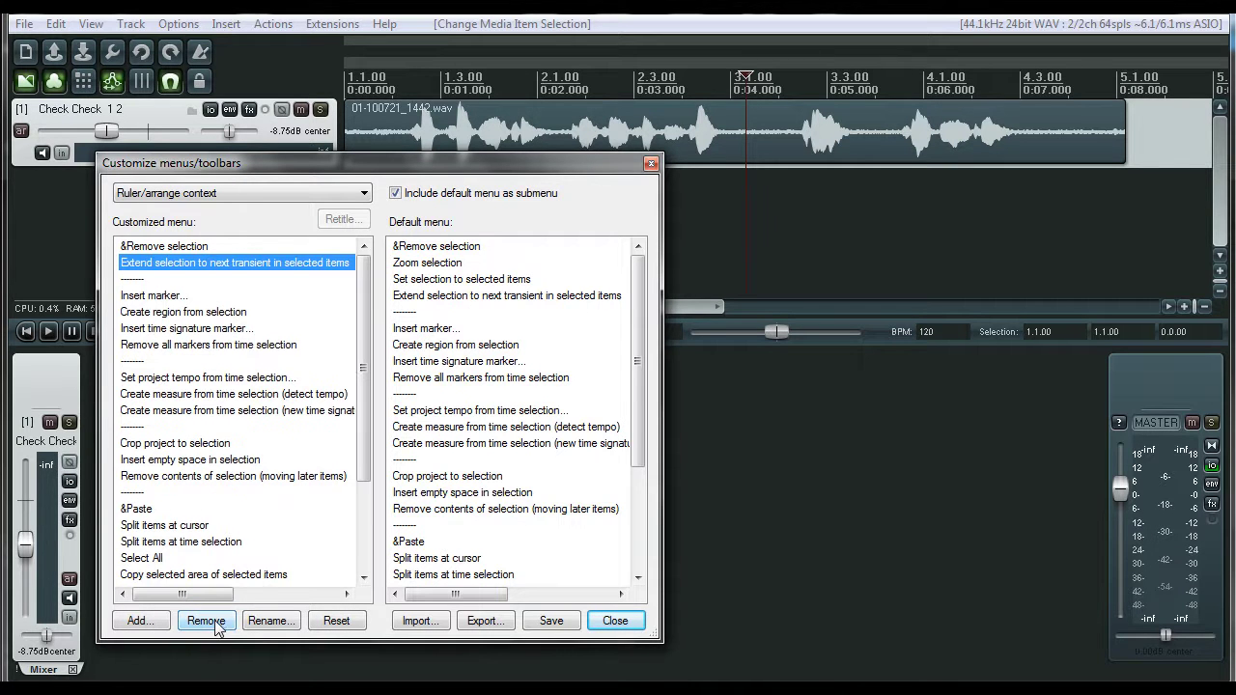
{"action": "left_click", "coordinate": [207, 620]}
{"action": "left_click", "coordinate": [216, 622]}
{"action": "left_click", "coordinate": [215, 623]}
{"action": "left_click", "coordinate": [215, 623]}
{"action": "left_click", "coordinate": [215, 622]}
{"action": "left_click", "coordinate": [216, 623]}
{"action": "left_click", "coordinate": [215, 623]}
{"action": "left_click", "coordinate": [215, 623]}
{"action": "left_click", "coordinate": [215, 623]}
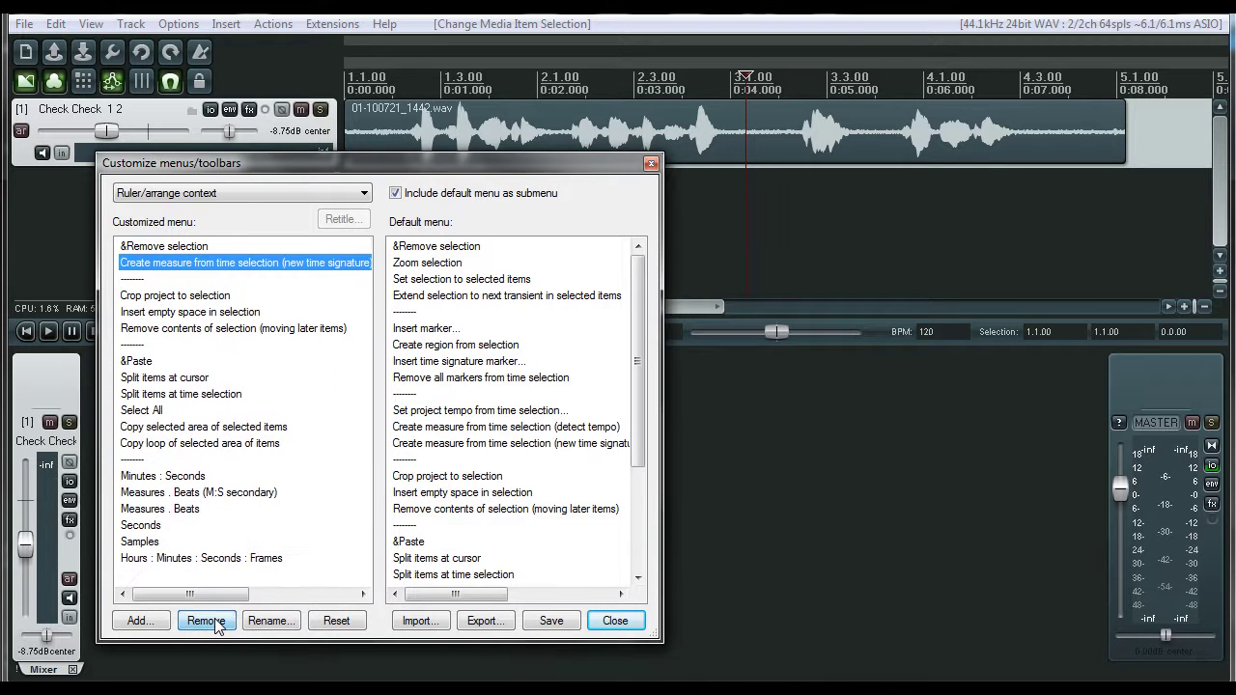
{"action": "left_click", "coordinate": [215, 623]}
{"action": "left_click", "coordinate": [215, 623]}
{"action": "left_click", "coordinate": [207, 621]}
{"action": "left_click", "coordinate": [206, 621]}
{"action": "left_click", "coordinate": [206, 621]}
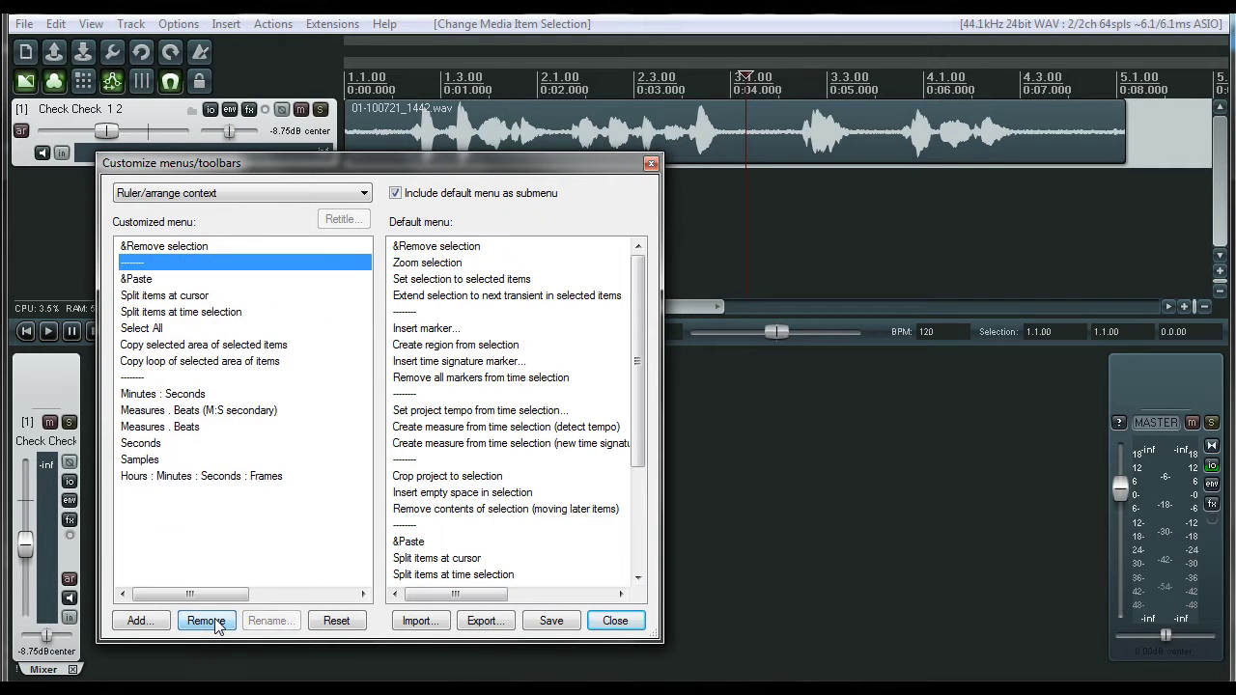
- Remove the Minutes:Seconds, Measures.Beats, Seconds, Samples and frames entries, then save the menu
{"action": "left_click", "coordinate": [163, 394]}
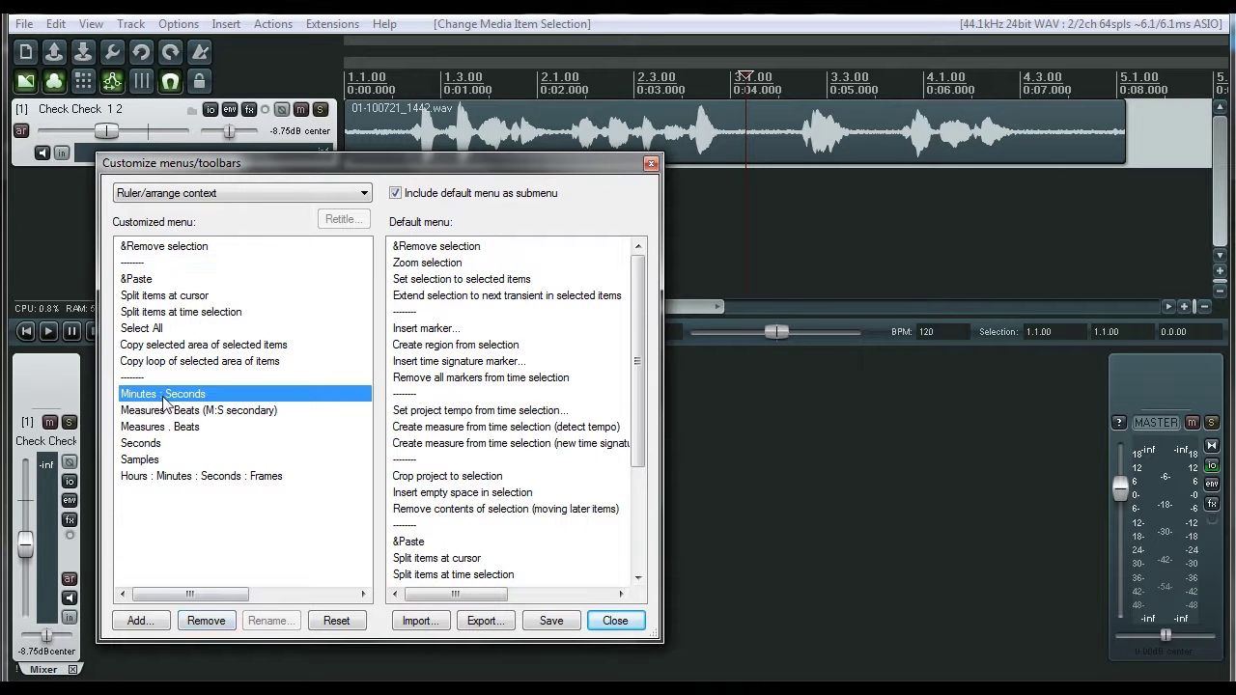
{"action": "left_click", "coordinate": [207, 623]}
{"action": "left_click", "coordinate": [208, 622]}
{"action": "left_click", "coordinate": [208, 623]}
{"action": "left_click", "coordinate": [207, 623]}
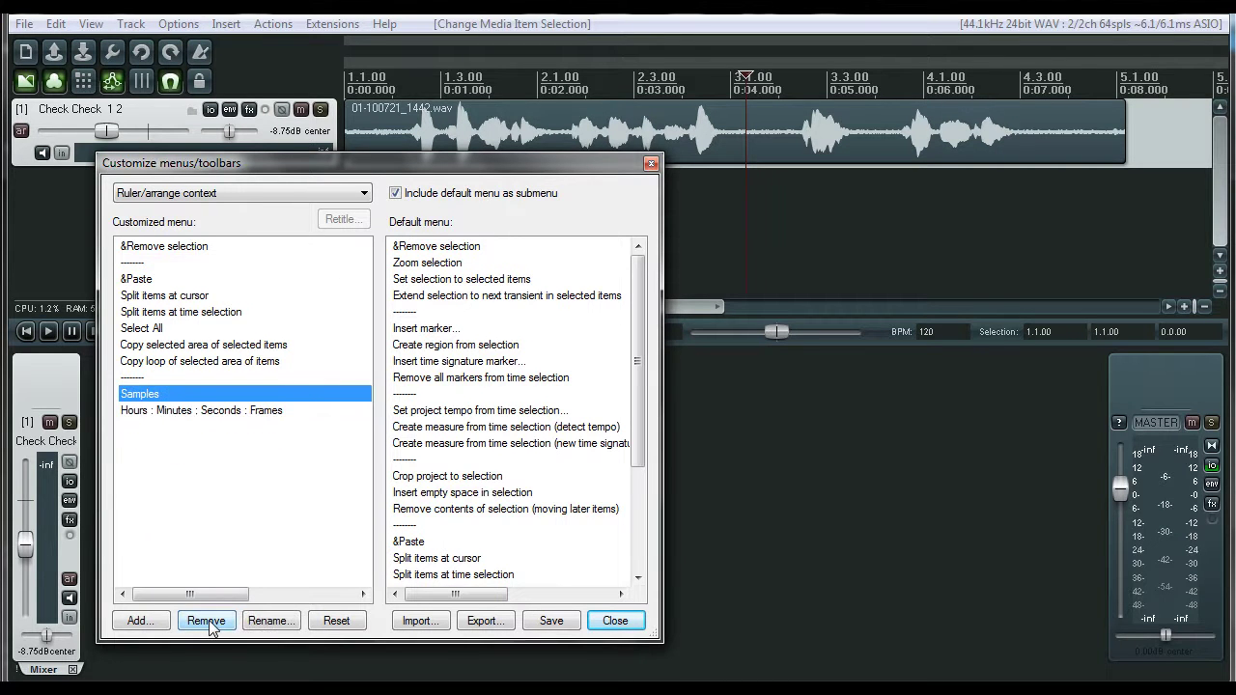
{"action": "left_click", "coordinate": [208, 623]}
{"action": "left_click", "coordinate": [208, 623]}
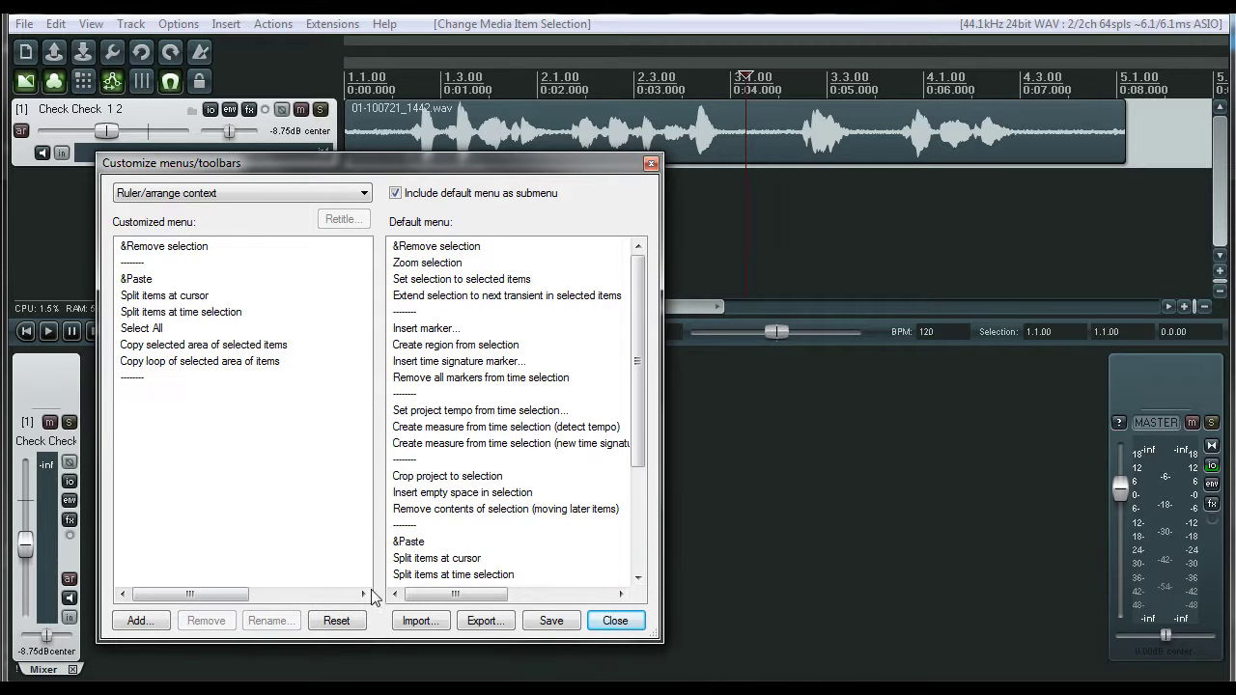
{"action": "left_click", "coordinate": [566, 627]}
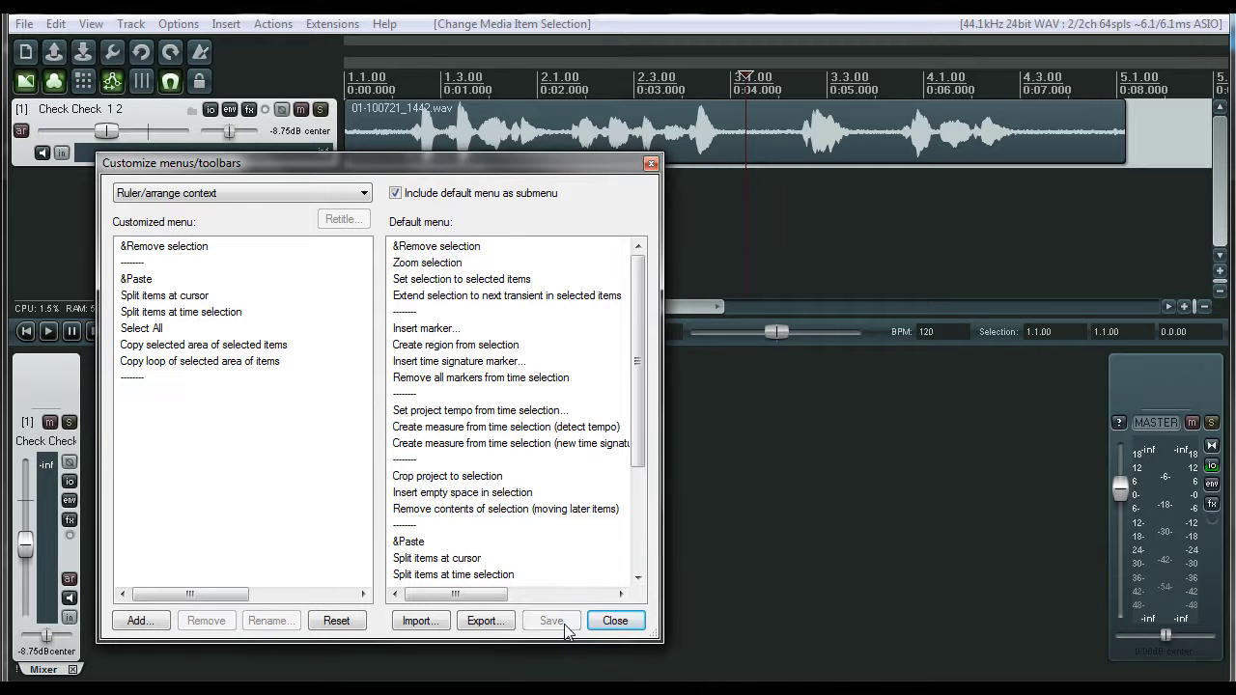
{"action": "right_click", "coordinate": [811, 223]}
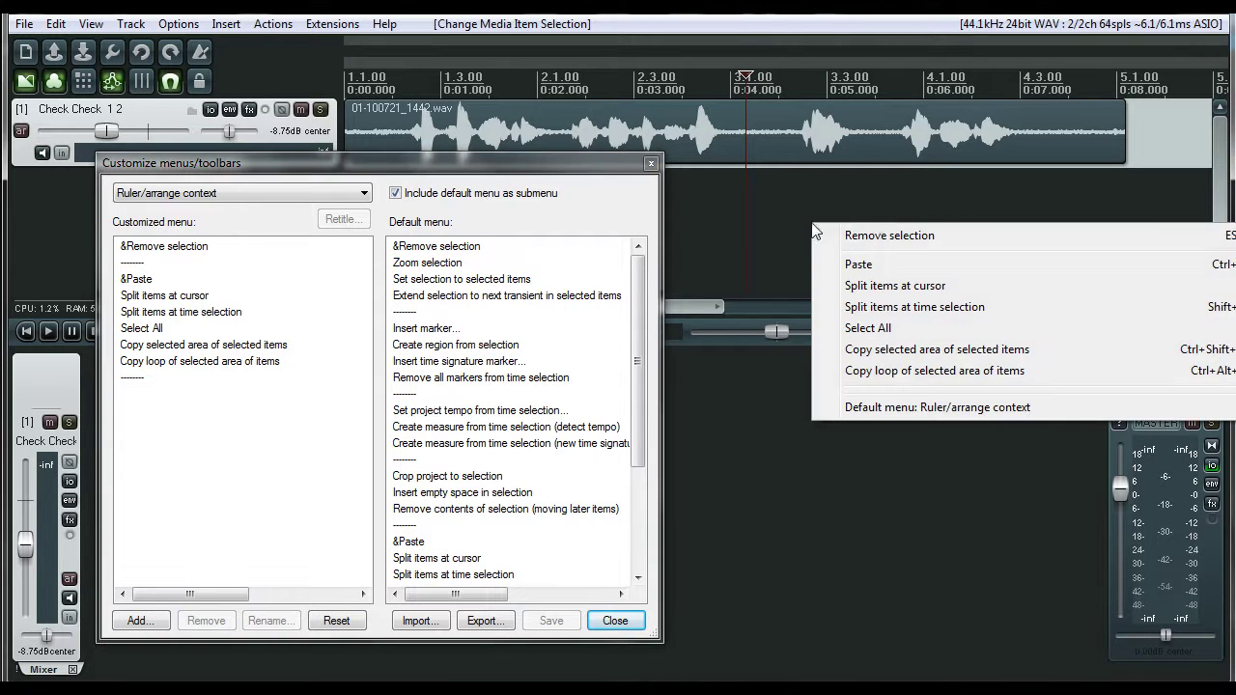
{"action": "right_click", "coordinate": [704, 216]}
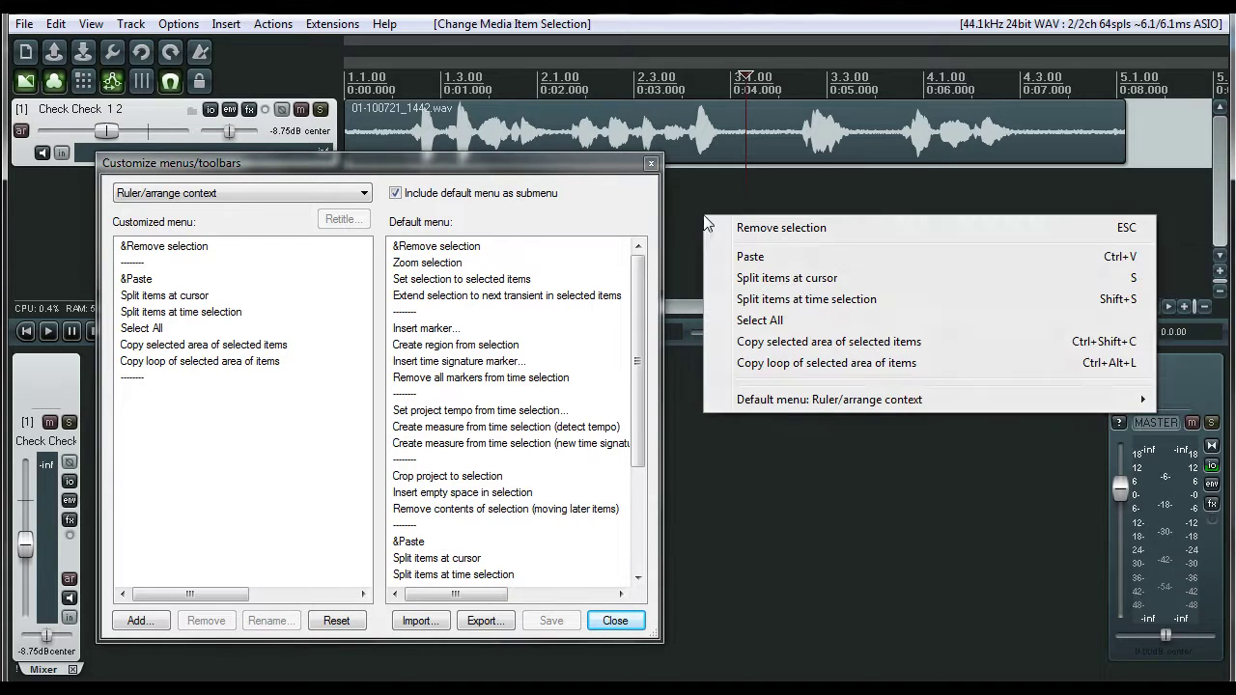
{"action": "left_click", "coordinate": [629, 87]}
{"action": "left_click_drag", "start_coordinate": [630, 87], "coordinate": [784, 82]}
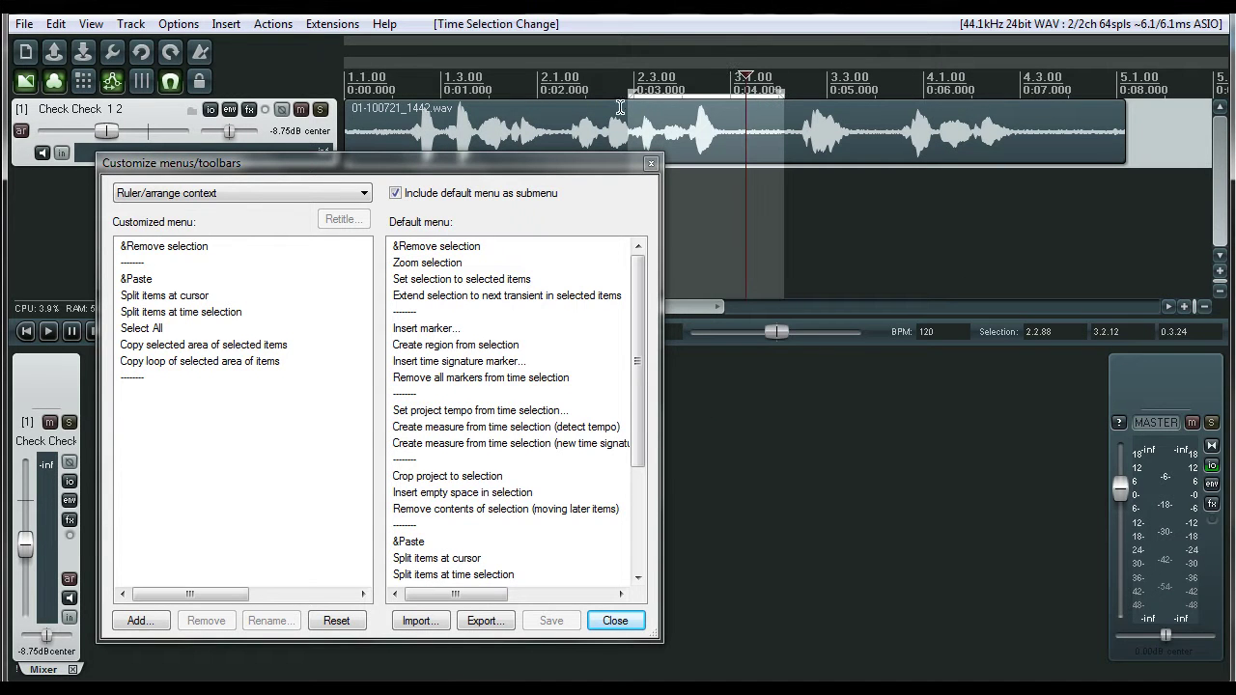
{"action": "left_click", "coordinate": [771, 173]}
{"action": "right_click", "coordinate": [732, 199]}
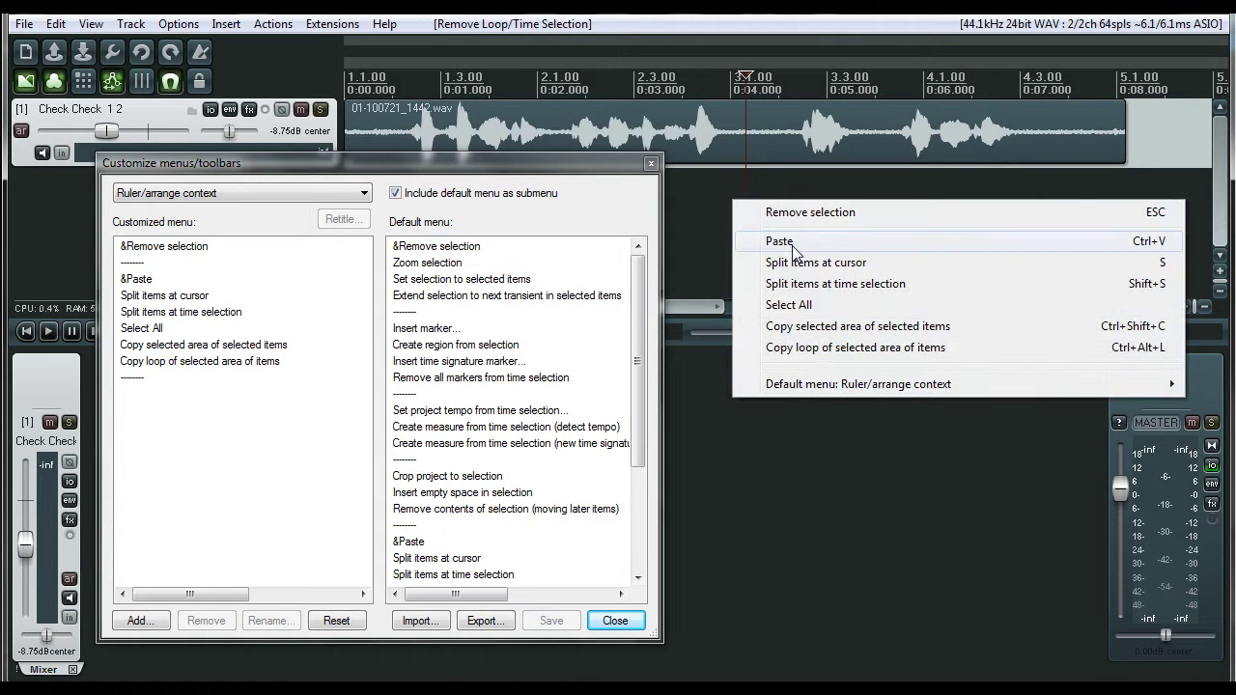
{"action": "right_click", "coordinate": [763, 117]}
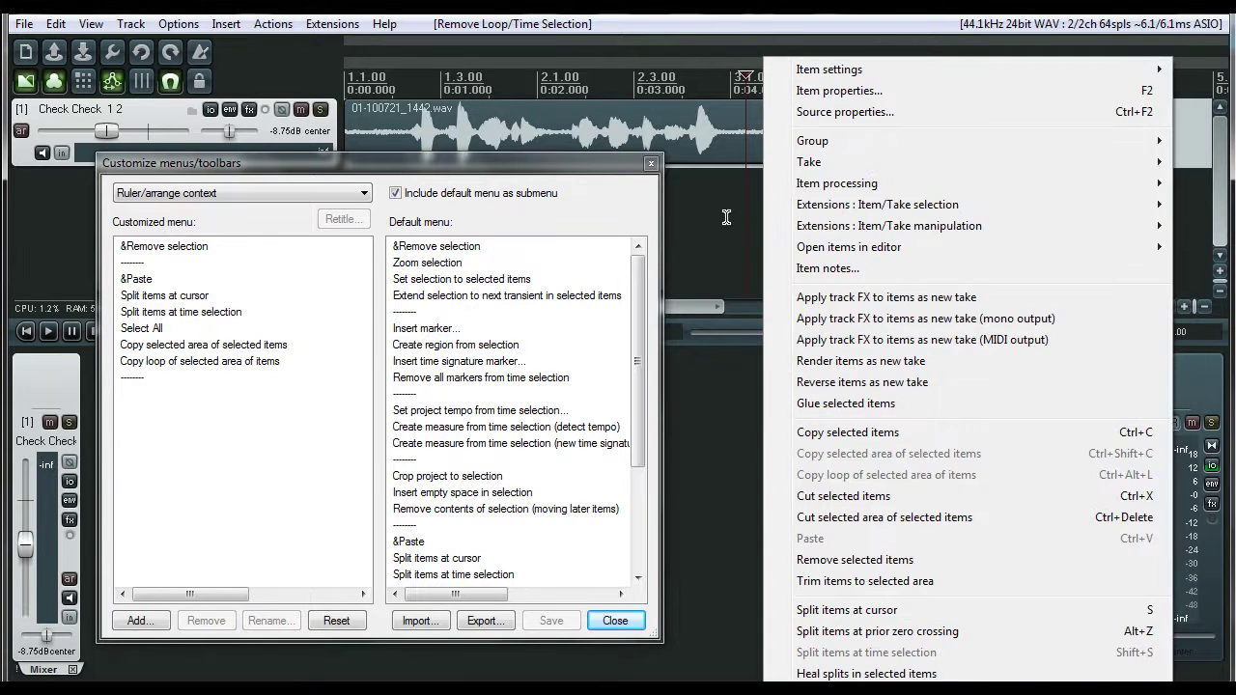
{"action": "left_click", "coordinate": [728, 250]}
{"action": "right_click", "coordinate": [726, 190]}
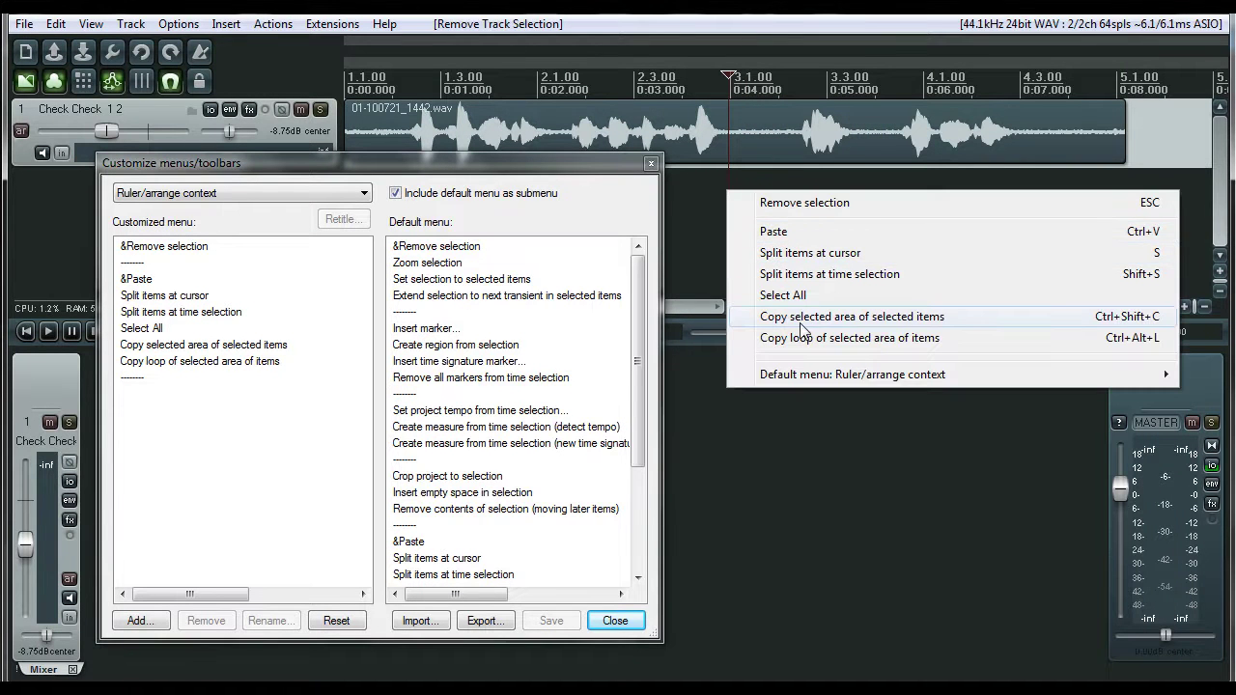
{"action": "left_click", "coordinate": [687, 223]}
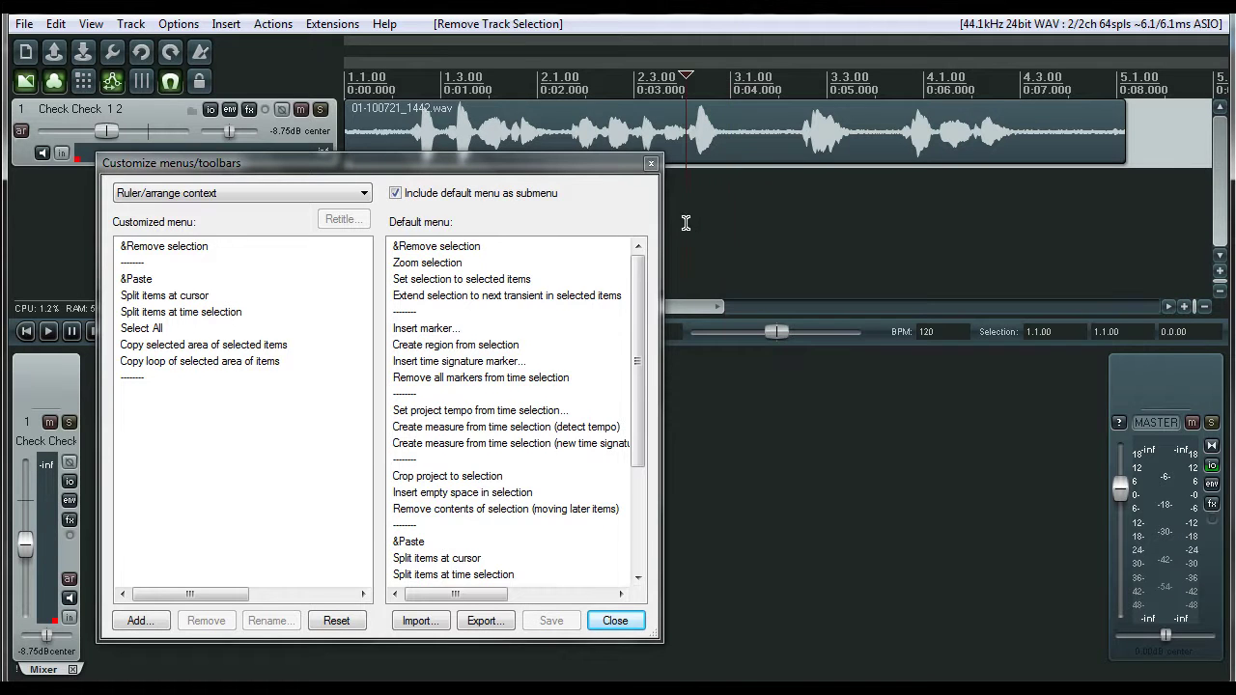
{"action": "left_click_drag", "start_coordinate": [341, 162], "coordinate": [570, 150]}
{"action": "left_click", "coordinate": [570, 180]}
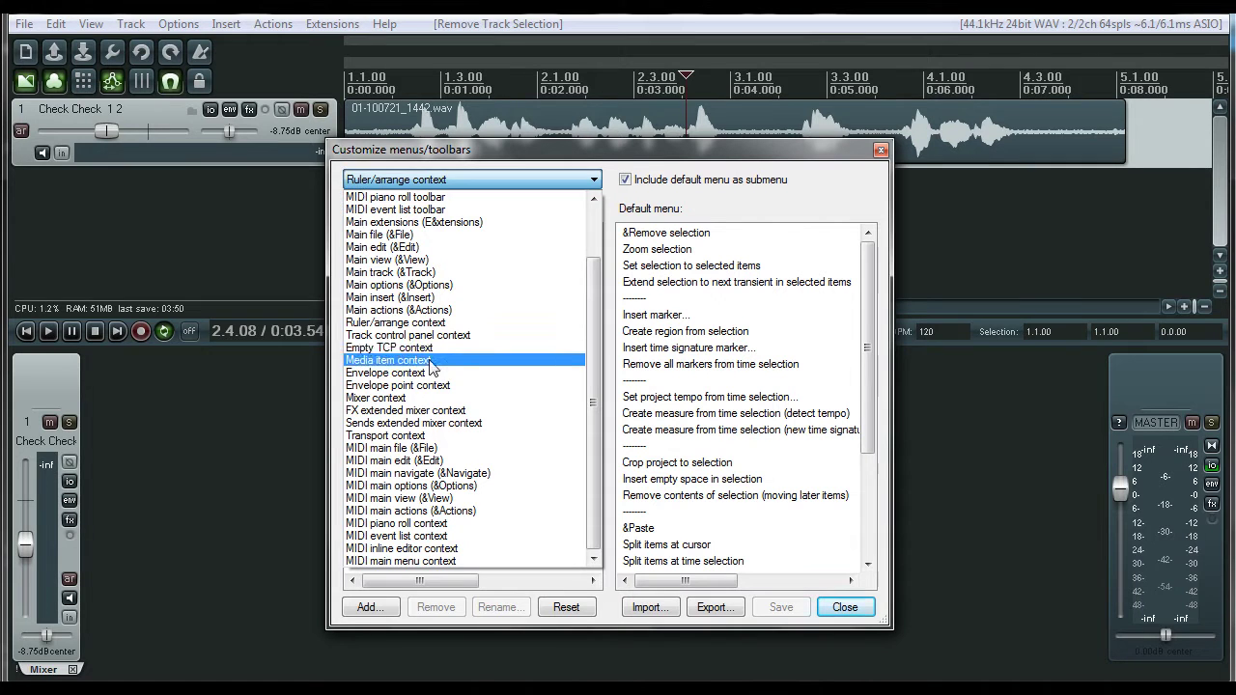
{"action": "key", "text": "Escape"}
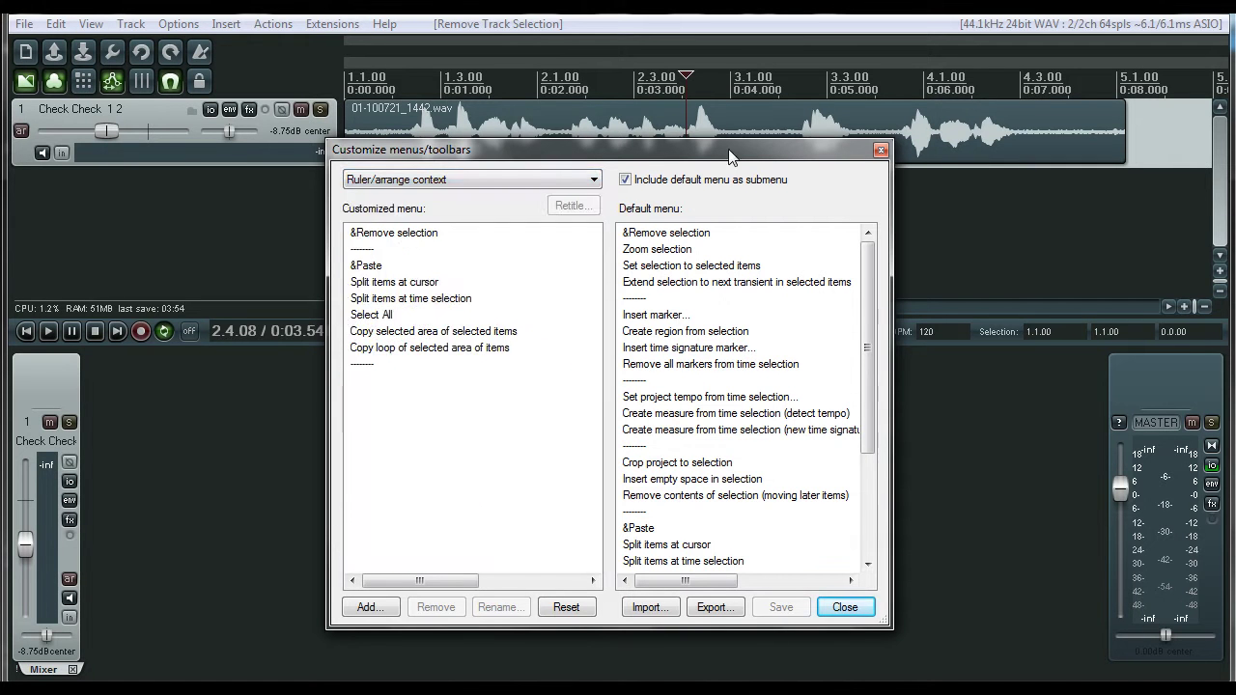
{"action": "left_click_drag", "start_coordinate": [739, 159], "coordinate": [1070, 208]}
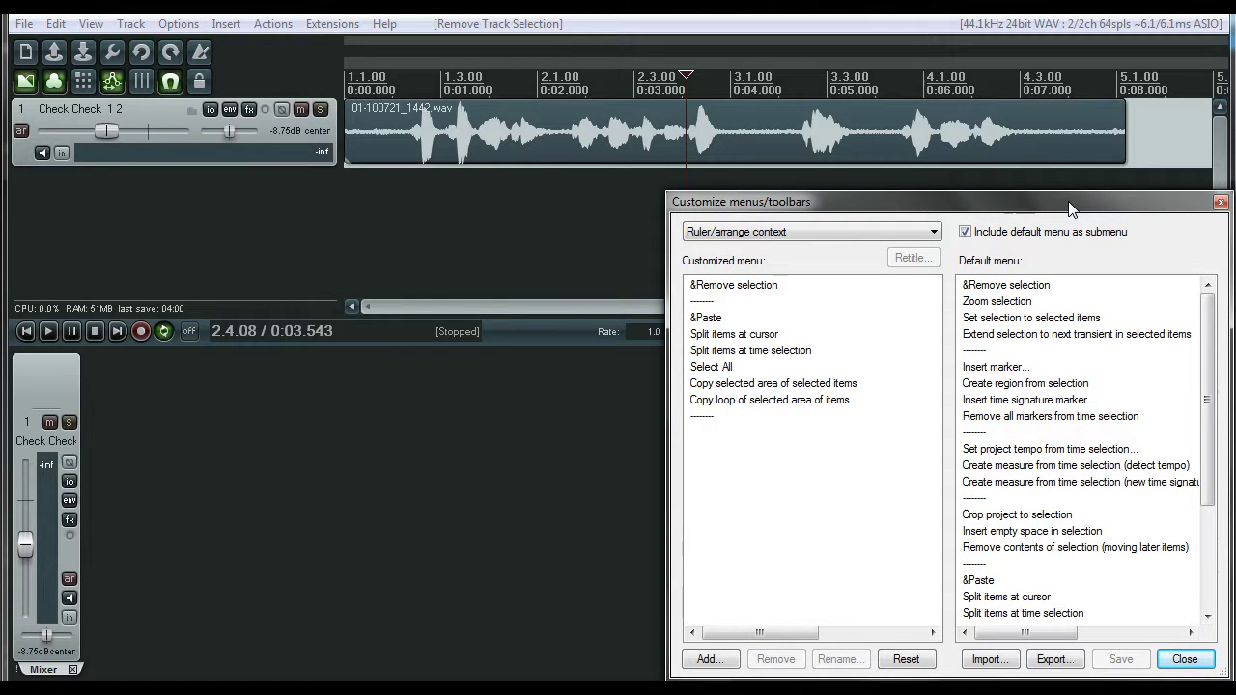
{"action": "left_click_drag", "start_coordinate": [1070, 207], "coordinate": [689, 132]}
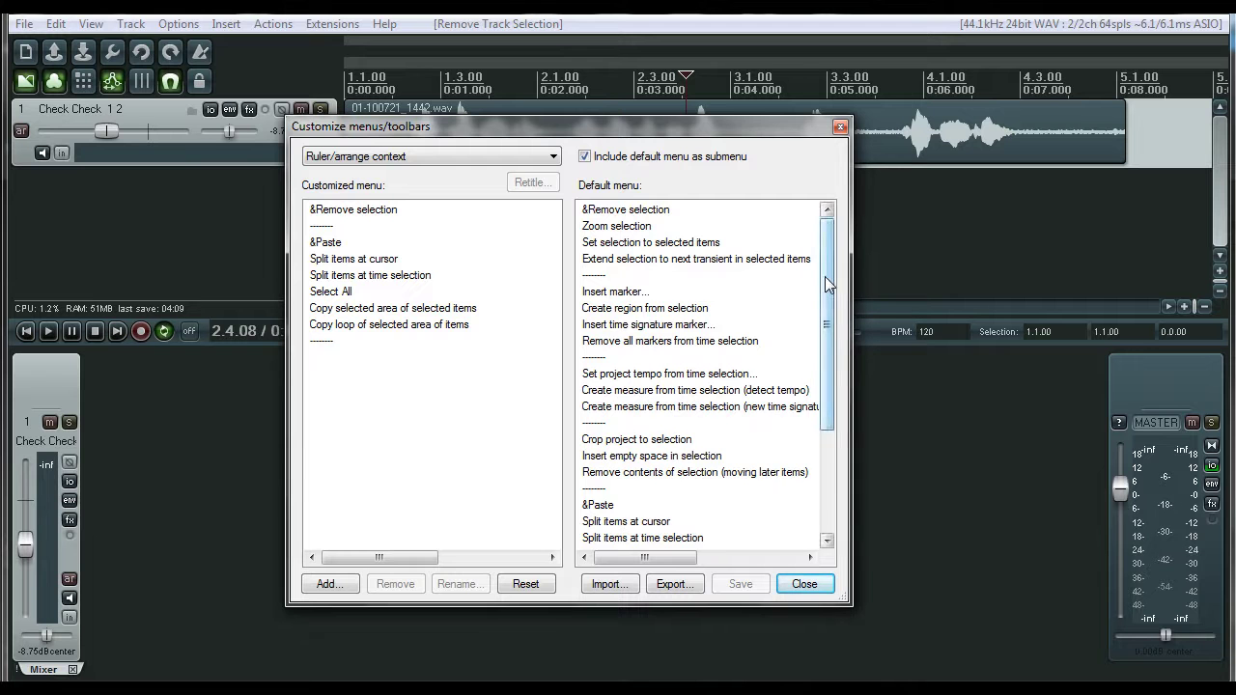
{"action": "left_click_drag", "start_coordinate": [828, 290], "coordinate": [827, 222]}
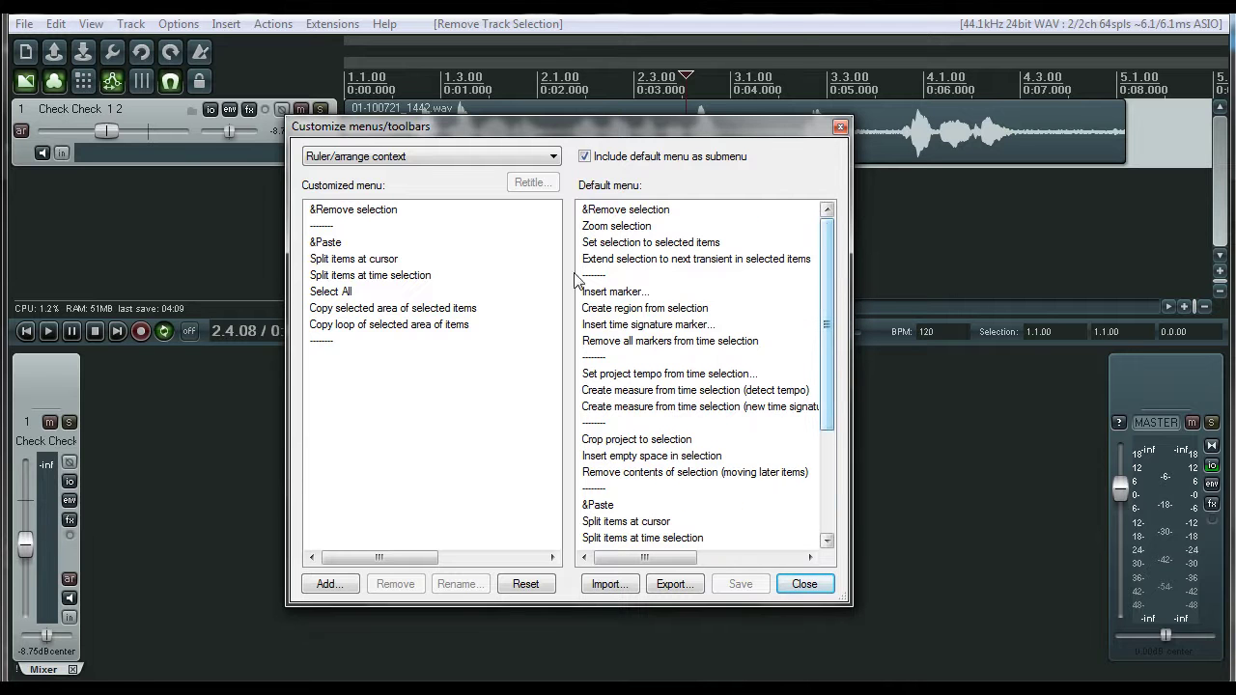
- Load Media item context and review the media item's default right-click menu and submenus
{"action": "left_click", "coordinate": [425, 157]}
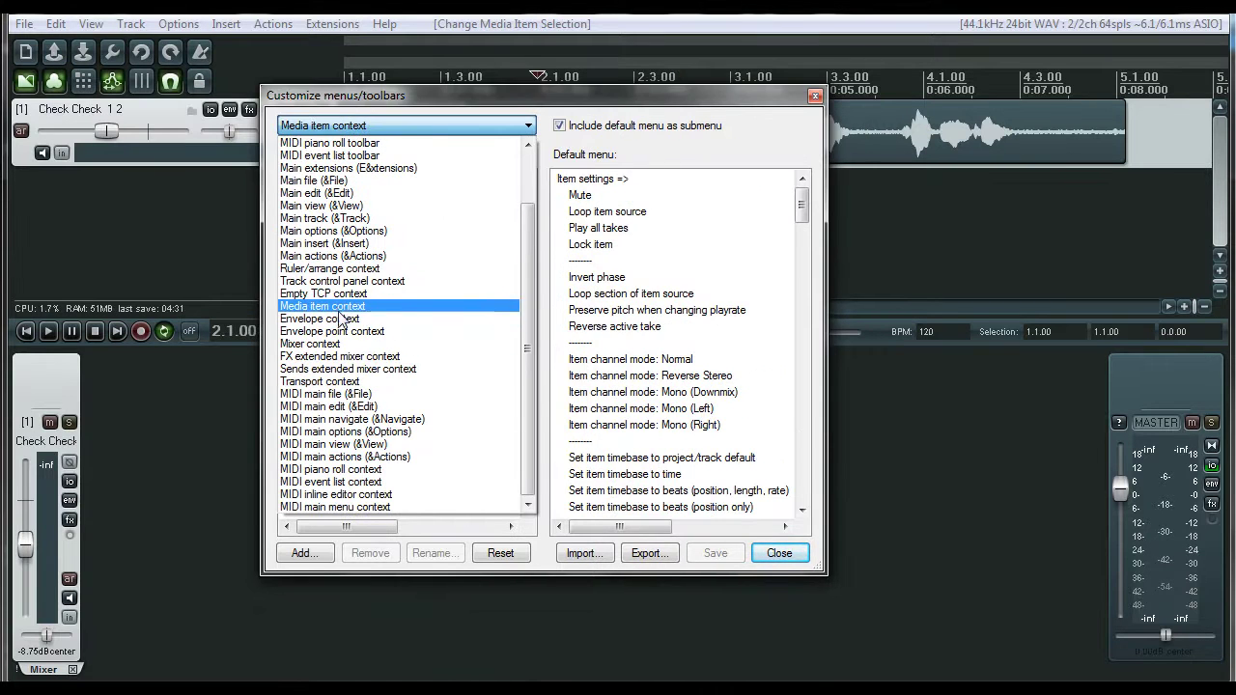
{"action": "left_click", "coordinate": [338, 307]}
{"action": "left_click_drag", "start_coordinate": [425, 90], "coordinate": [307, 206]}
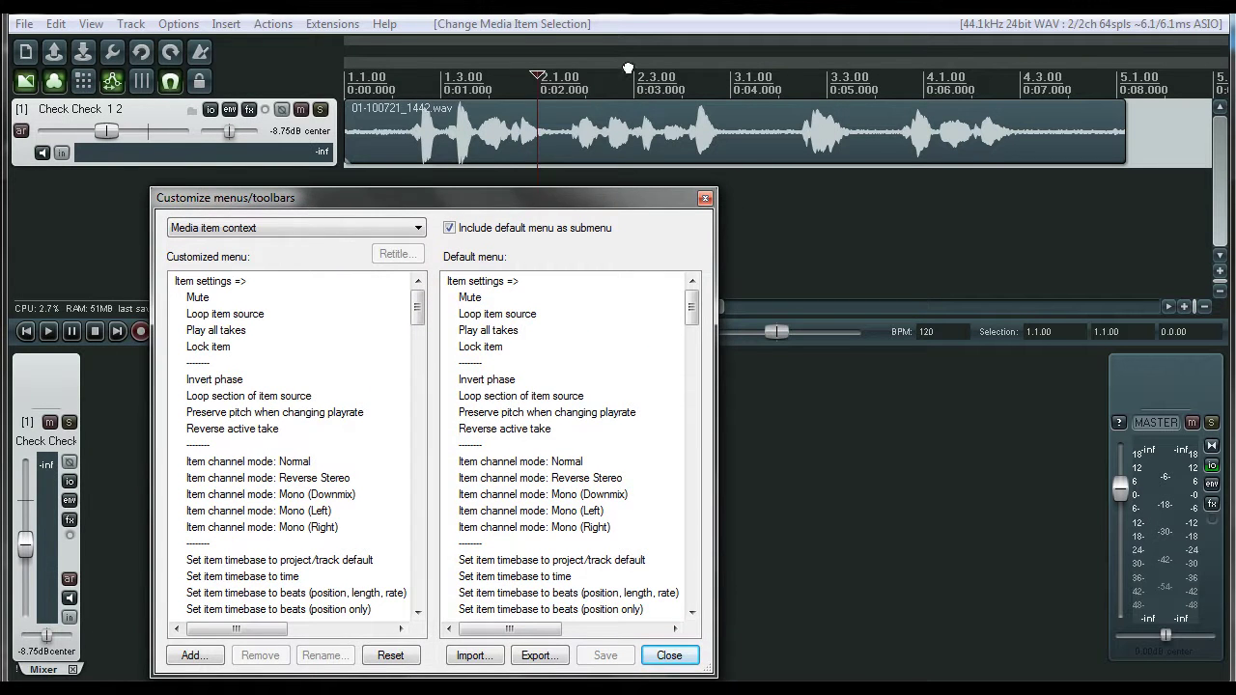
{"action": "right_click", "coordinate": [693, 115]}
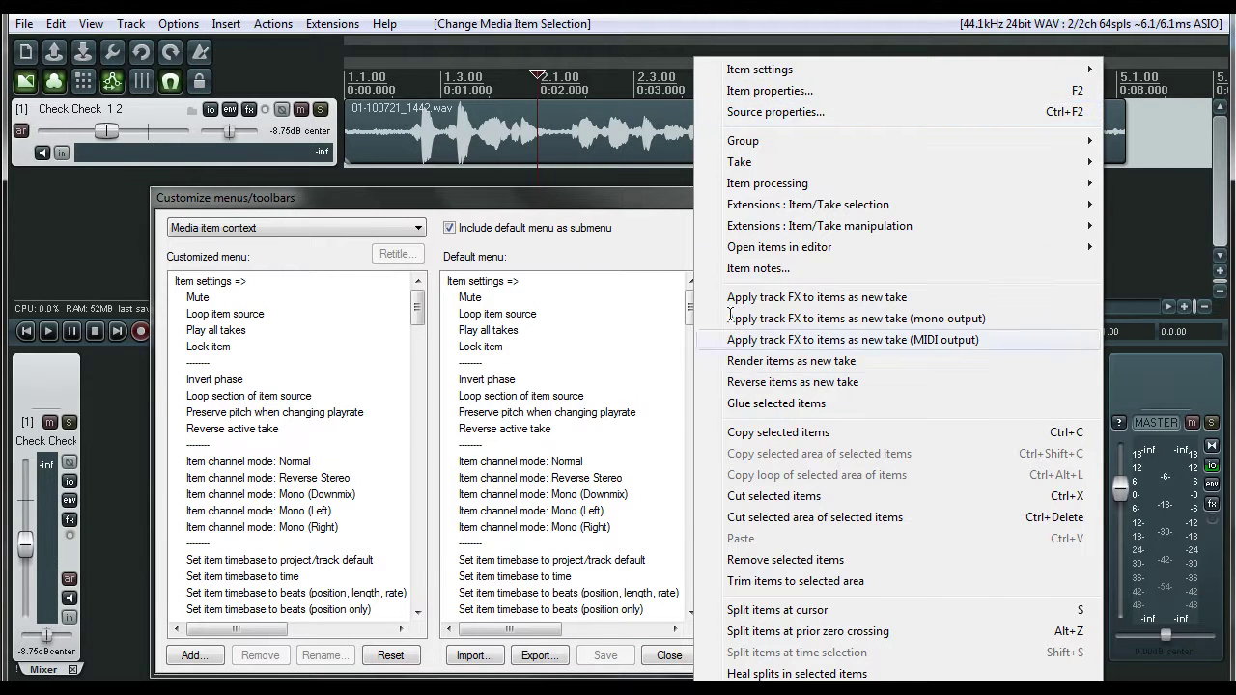
{"action": "mouse_move", "coordinate": [757, 145]}
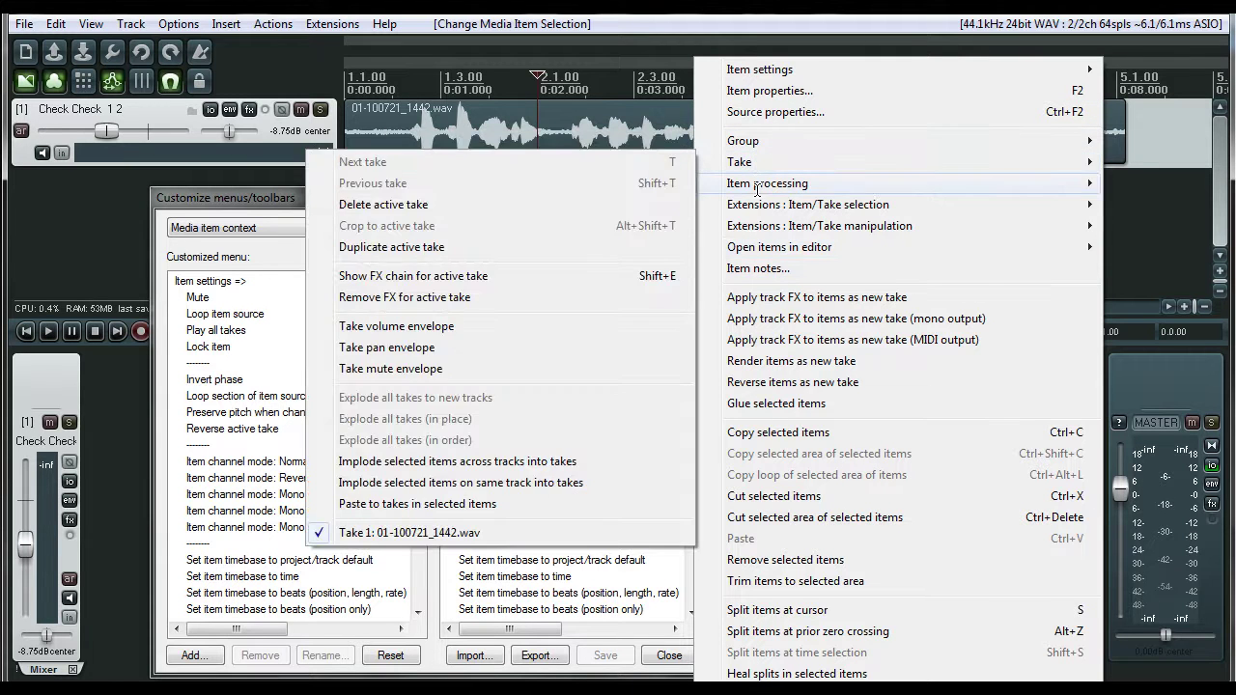
{"action": "mouse_move", "coordinate": [750, 178]}
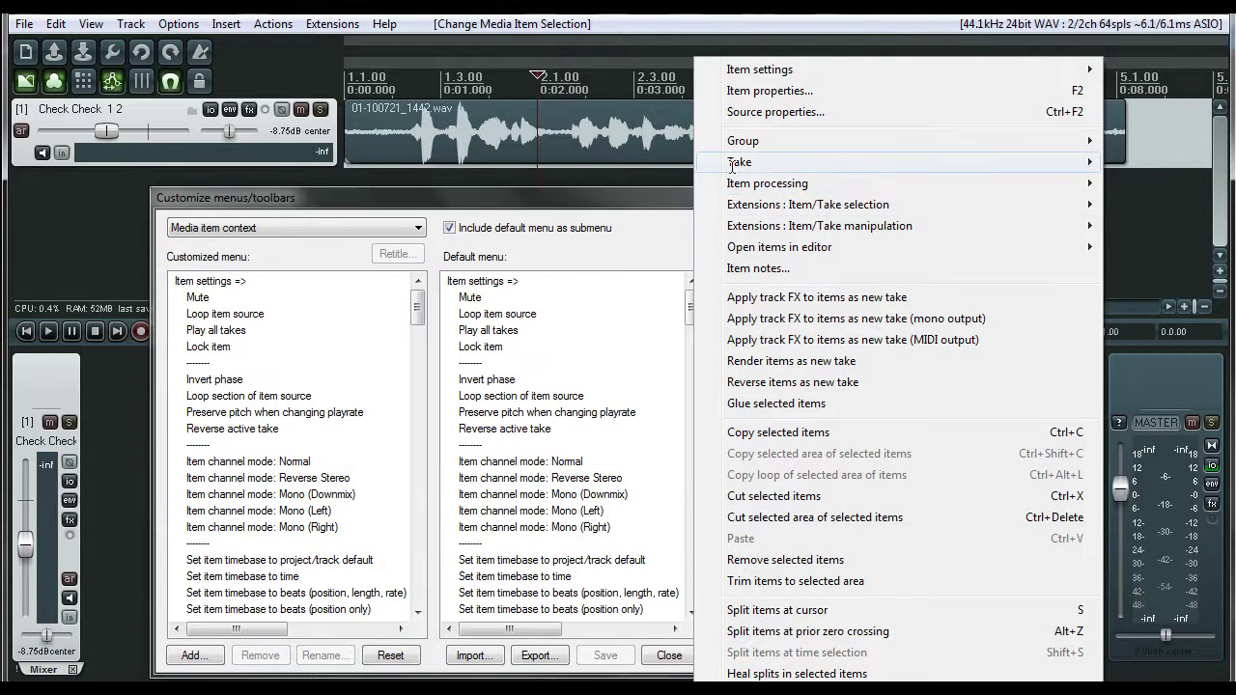
{"action": "left_click", "coordinate": [641, 196]}
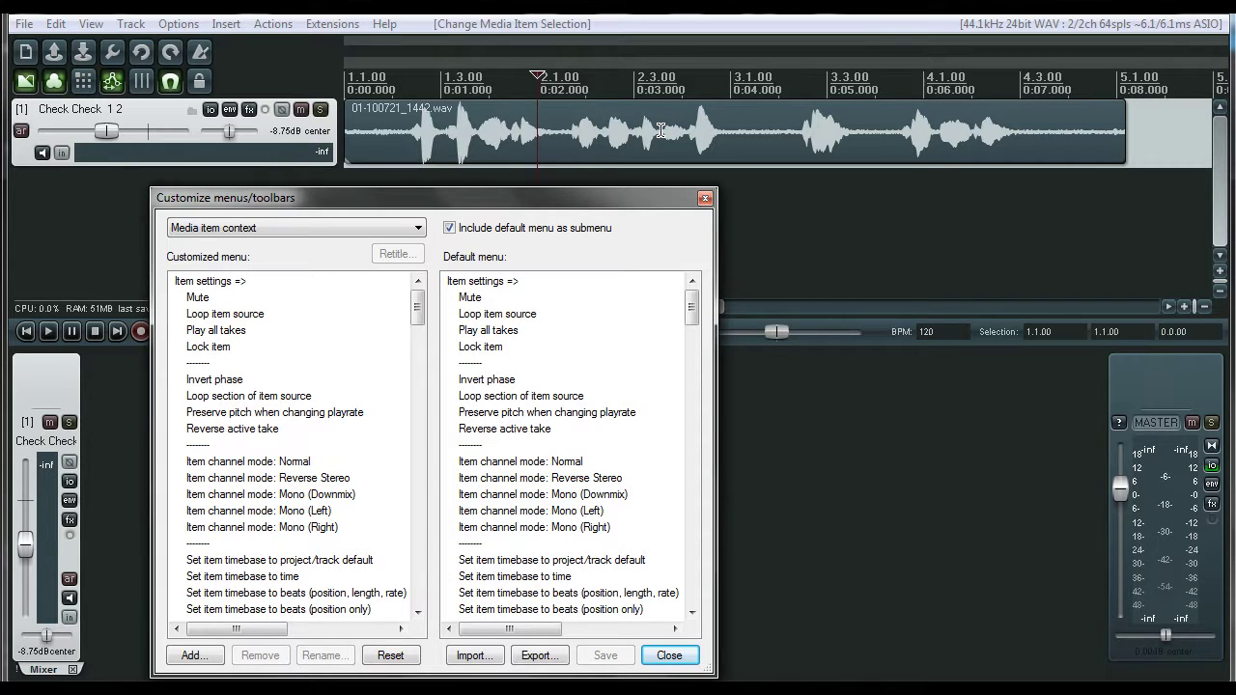
{"action": "left_click_drag", "start_coordinate": [603, 197], "coordinate": [709, 109]}
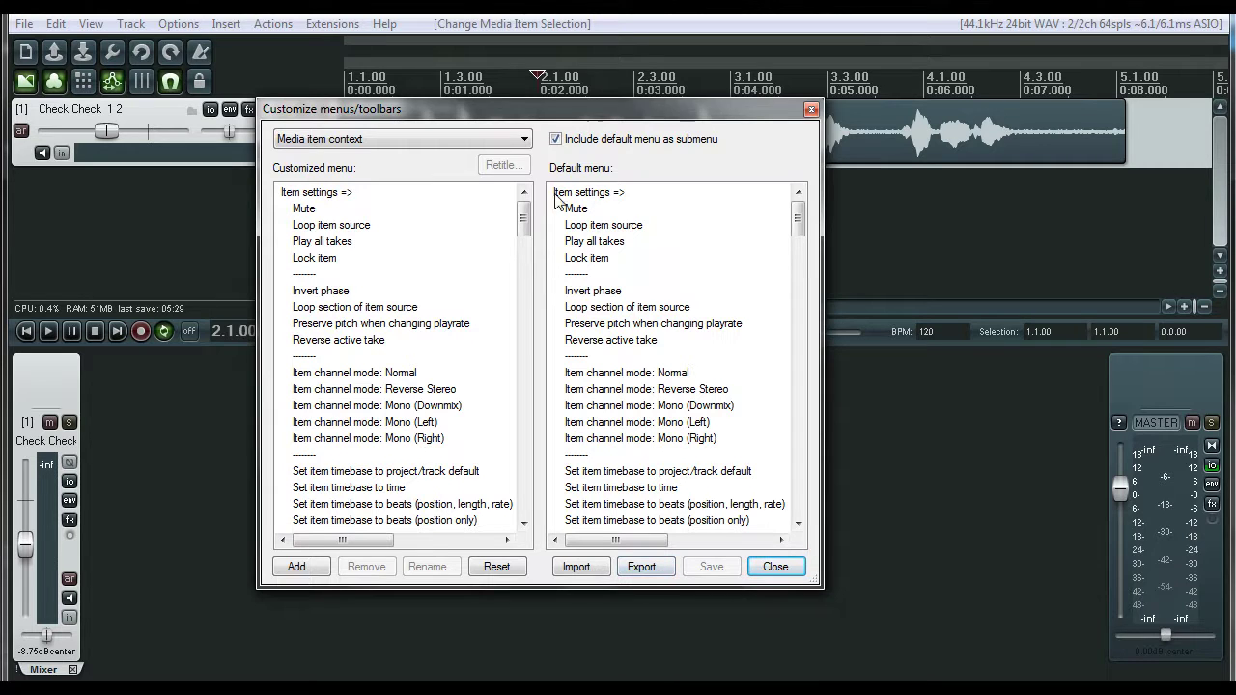
- Export all menus and toolbars to a ReaperMenuSet file named 'Tut 4'
{"action": "left_click_drag", "start_coordinate": [578, 117], "coordinate": [660, 106]}
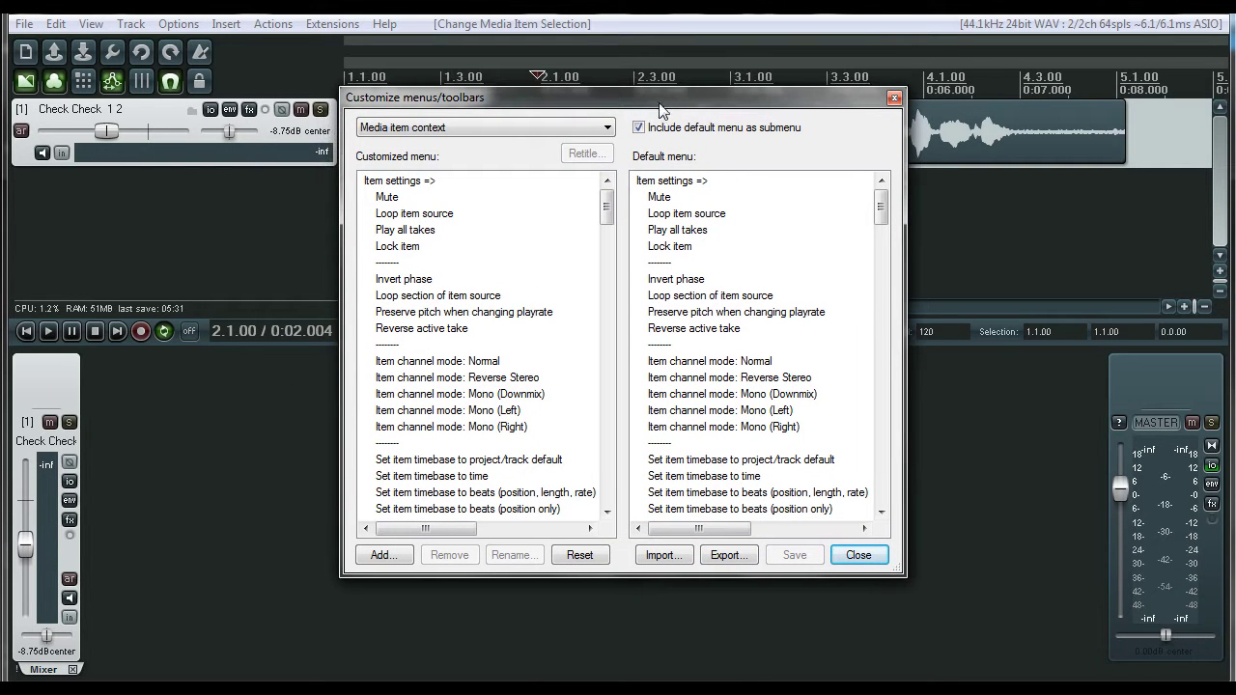
{"action": "left_click", "coordinate": [720, 556]}
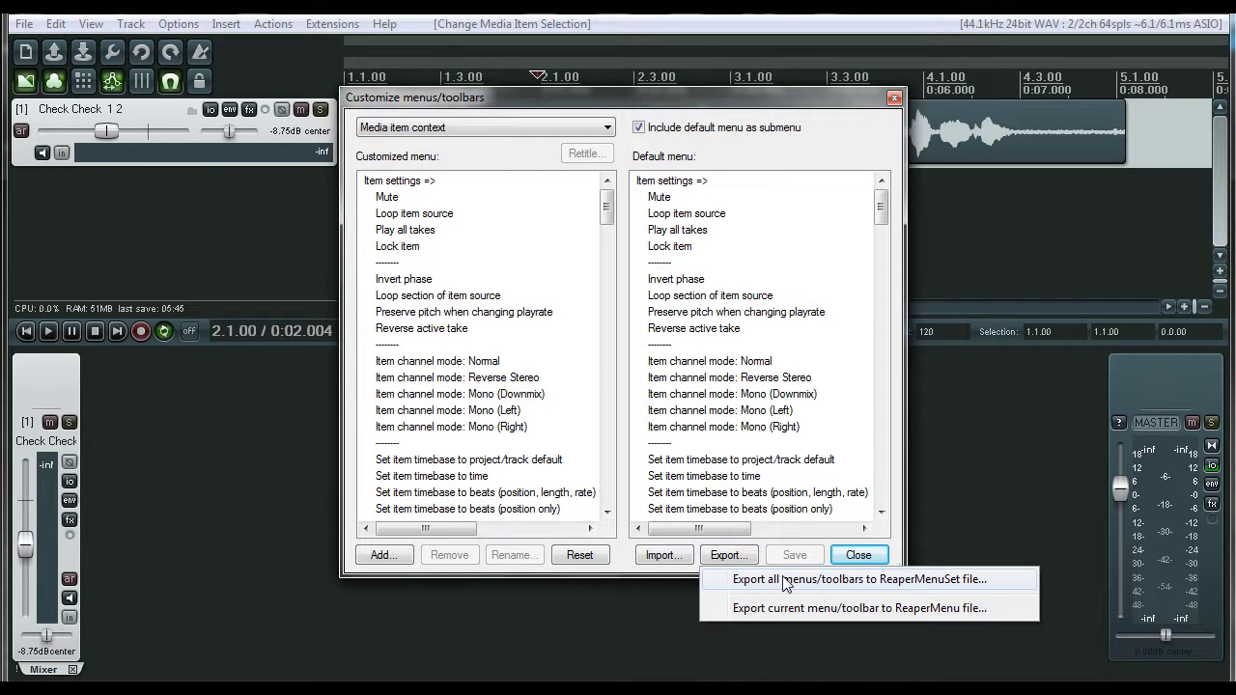
{"action": "left_click", "coordinate": [784, 579]}
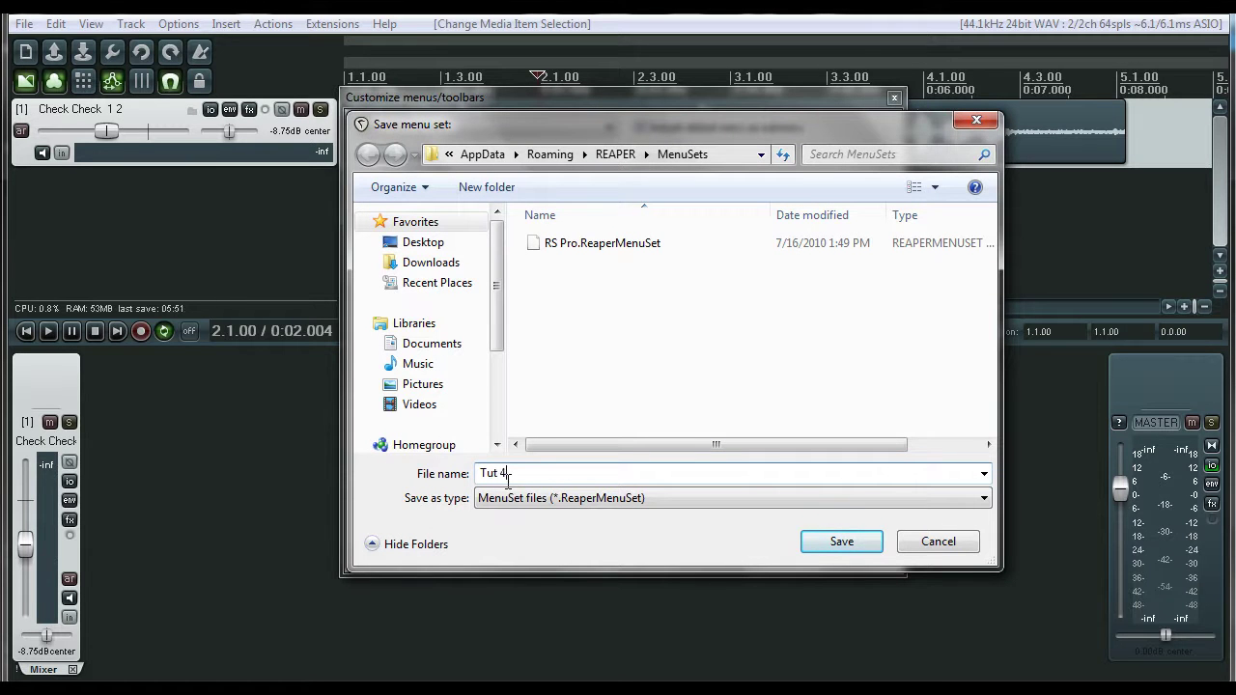
{"action": "left_click", "coordinate": [840, 543]}
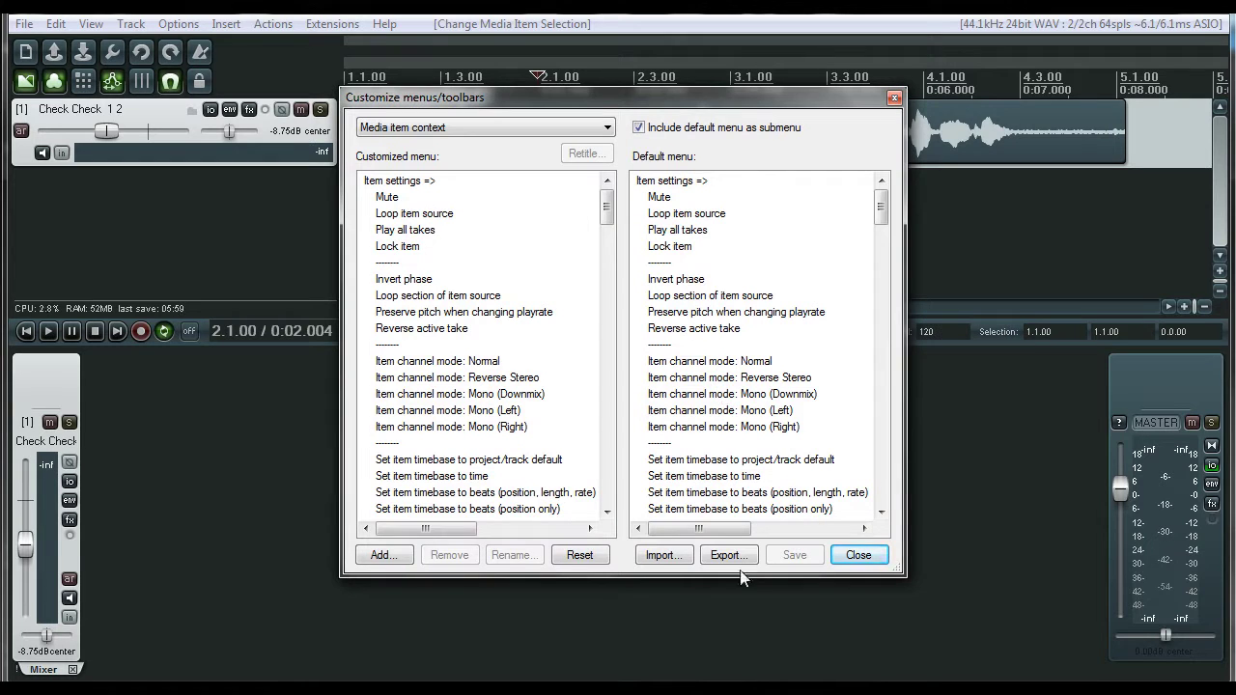
- Reset all menus and then all toolbars to defaults, confirming Yes each time
{"action": "left_click", "coordinate": [582, 556]}
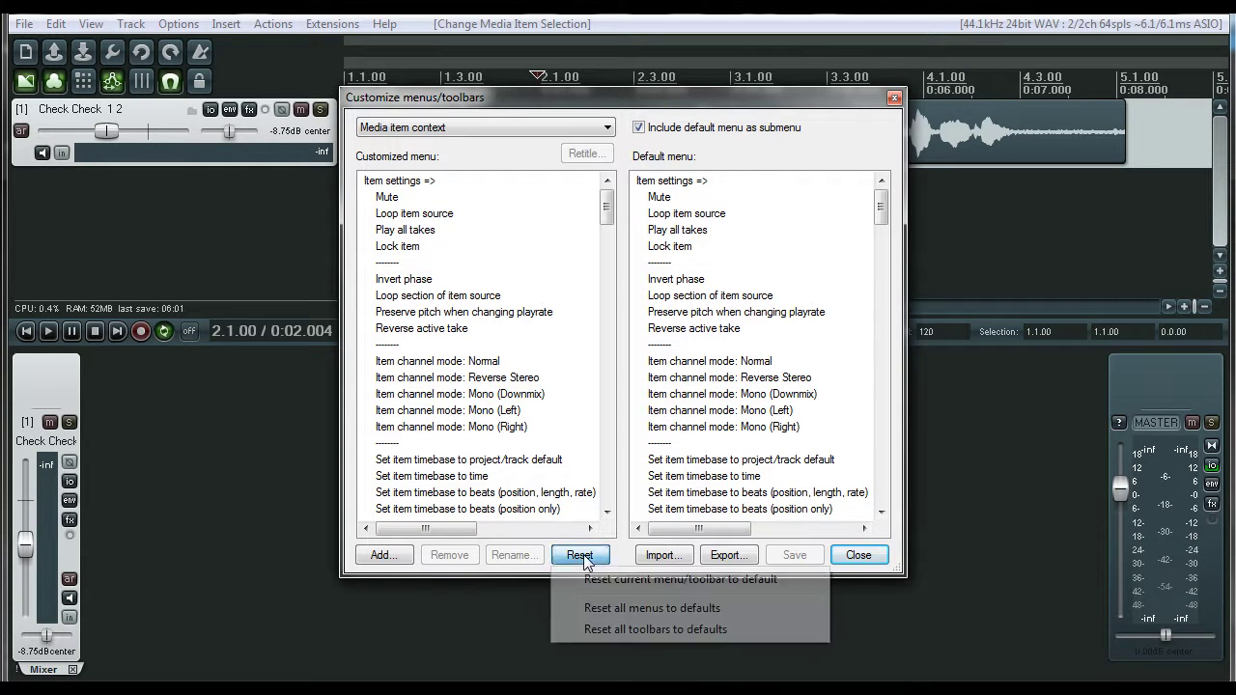
{"action": "left_click", "coordinate": [618, 611]}
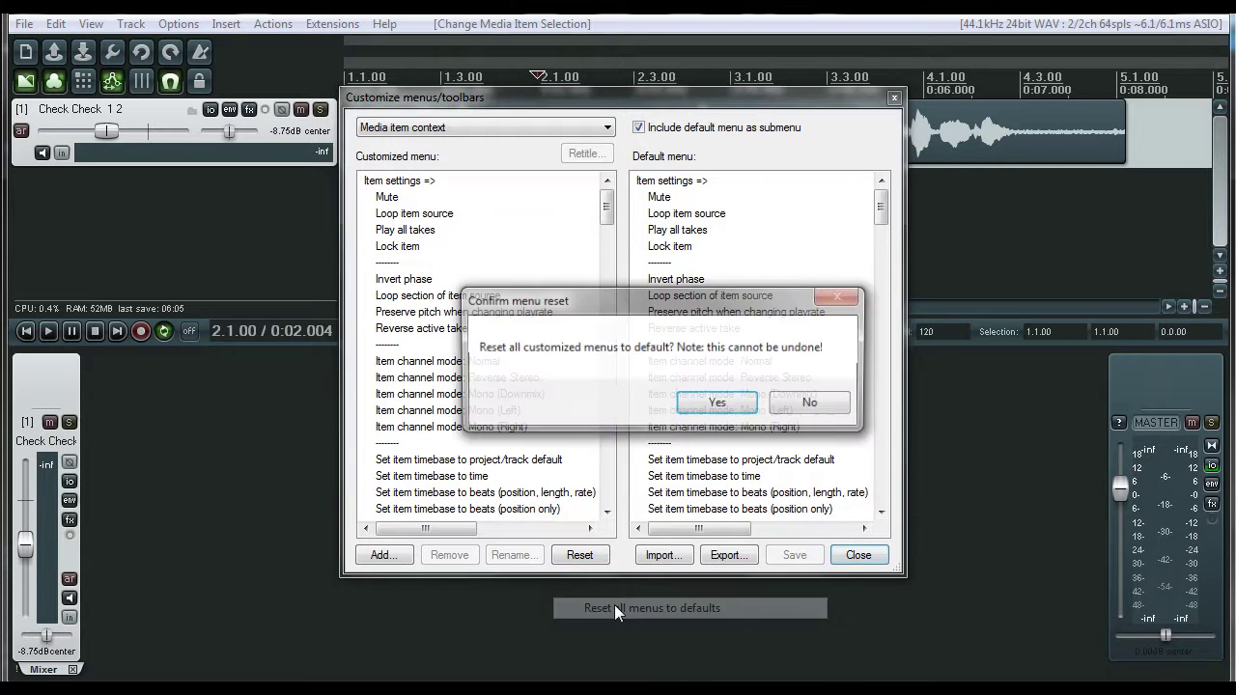
{"action": "left_click", "coordinate": [710, 403]}
{"action": "left_click", "coordinate": [606, 550]}
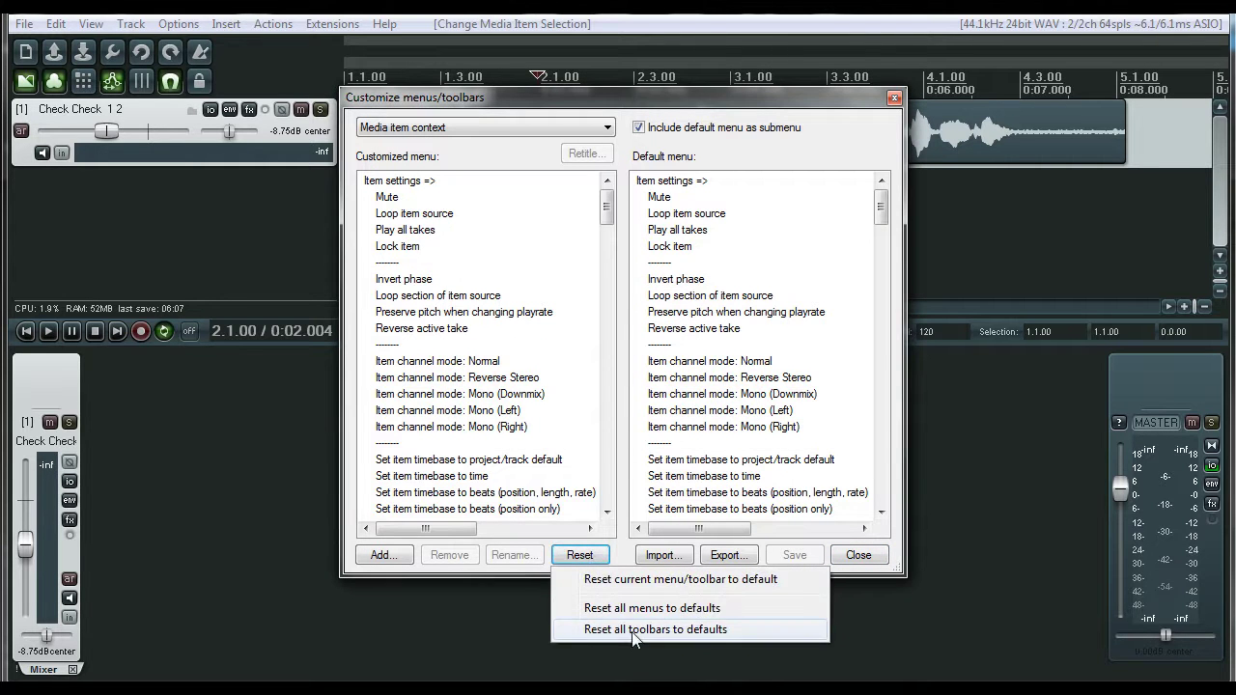
{"action": "left_click", "coordinate": [632, 632]}
{"action": "left_click", "coordinate": [710, 402]}
{"action": "left_click", "coordinate": [579, 554]}
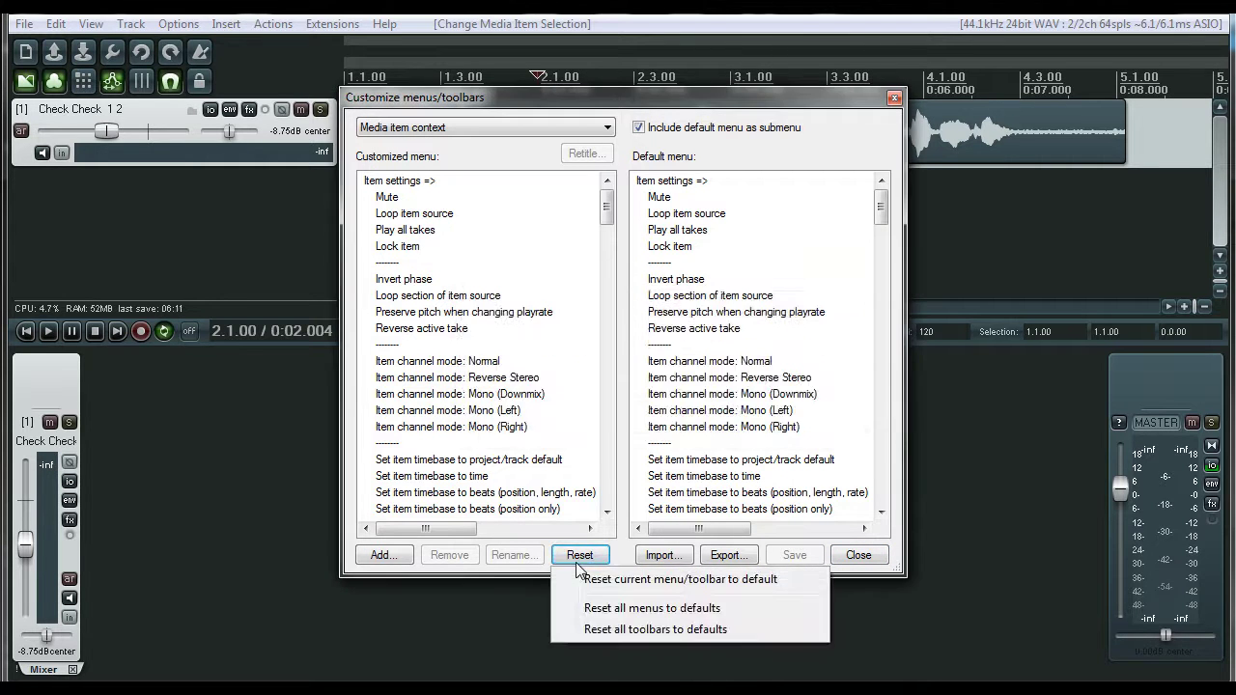
{"action": "left_click", "coordinate": [460, 253]}
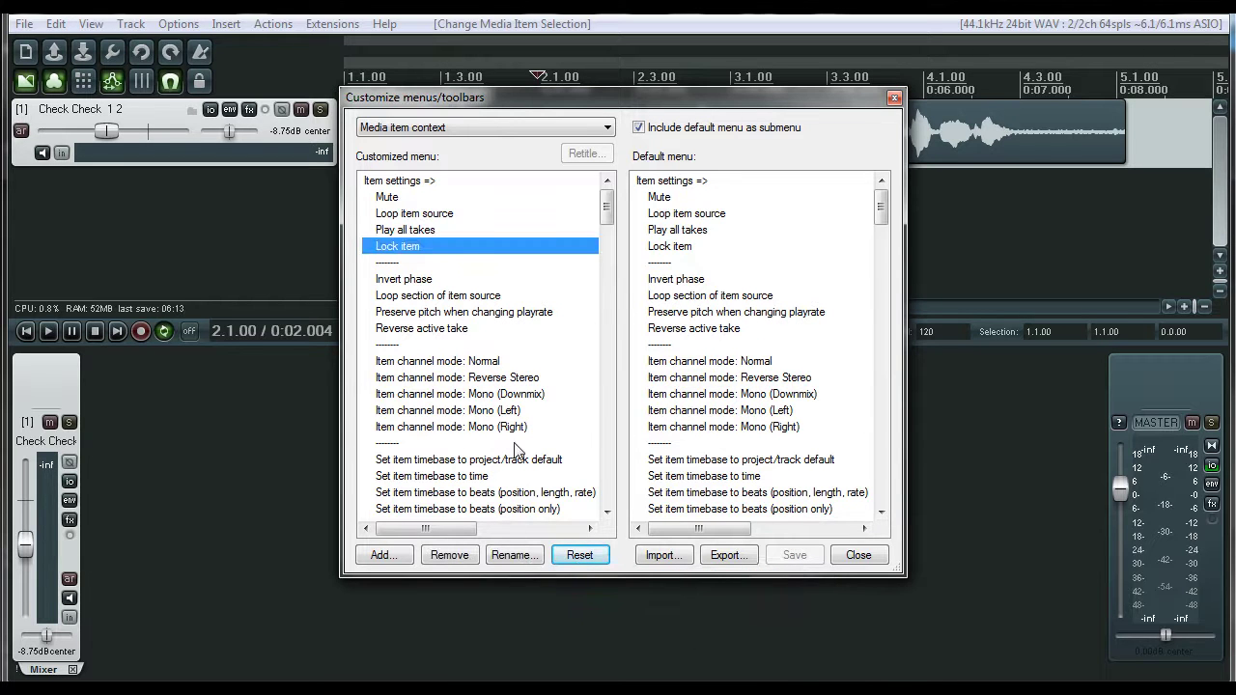
{"action": "left_click", "coordinate": [585, 555]}
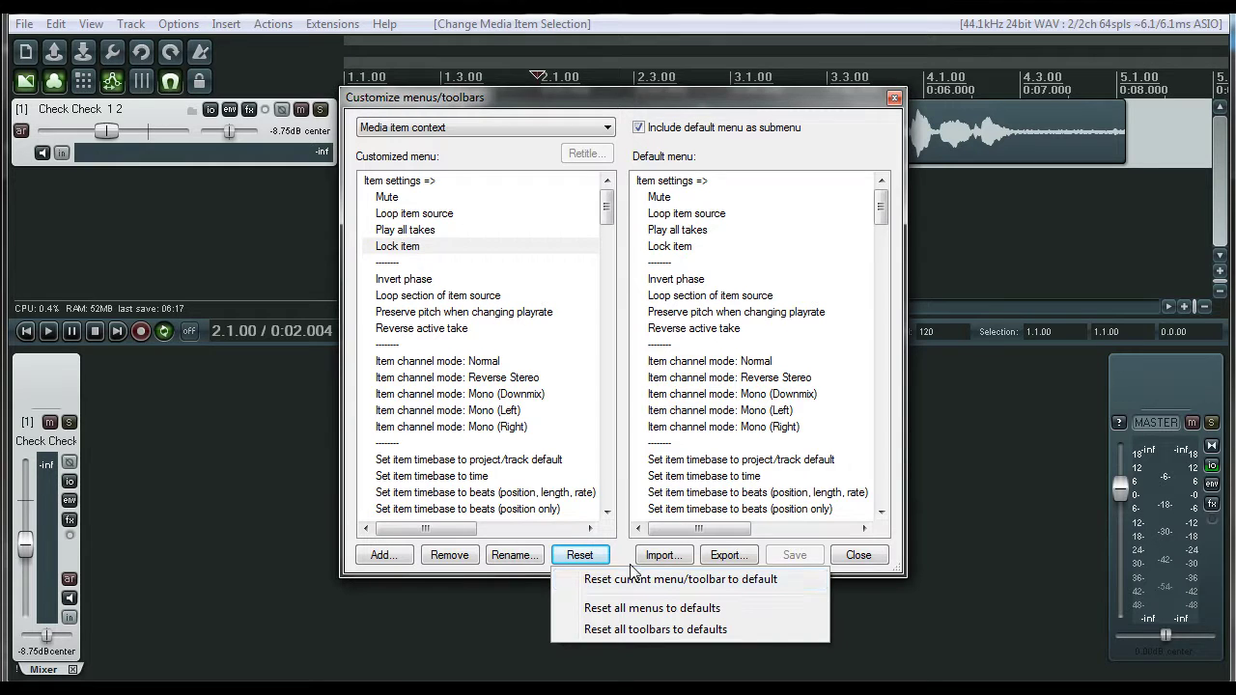
{"action": "left_click", "coordinate": [627, 558]}
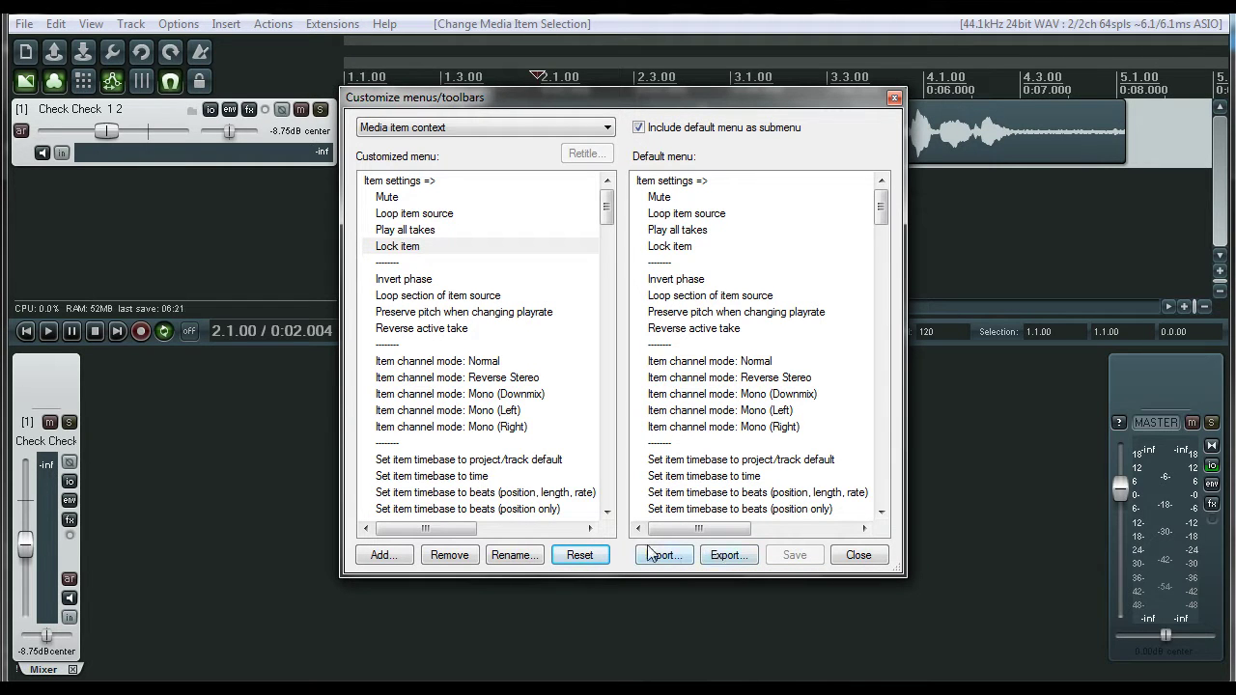
- Import RS Pro.ReaperMenuSet, replacing the current custom set, and close the customization window
{"action": "left_click", "coordinate": [661, 555]}
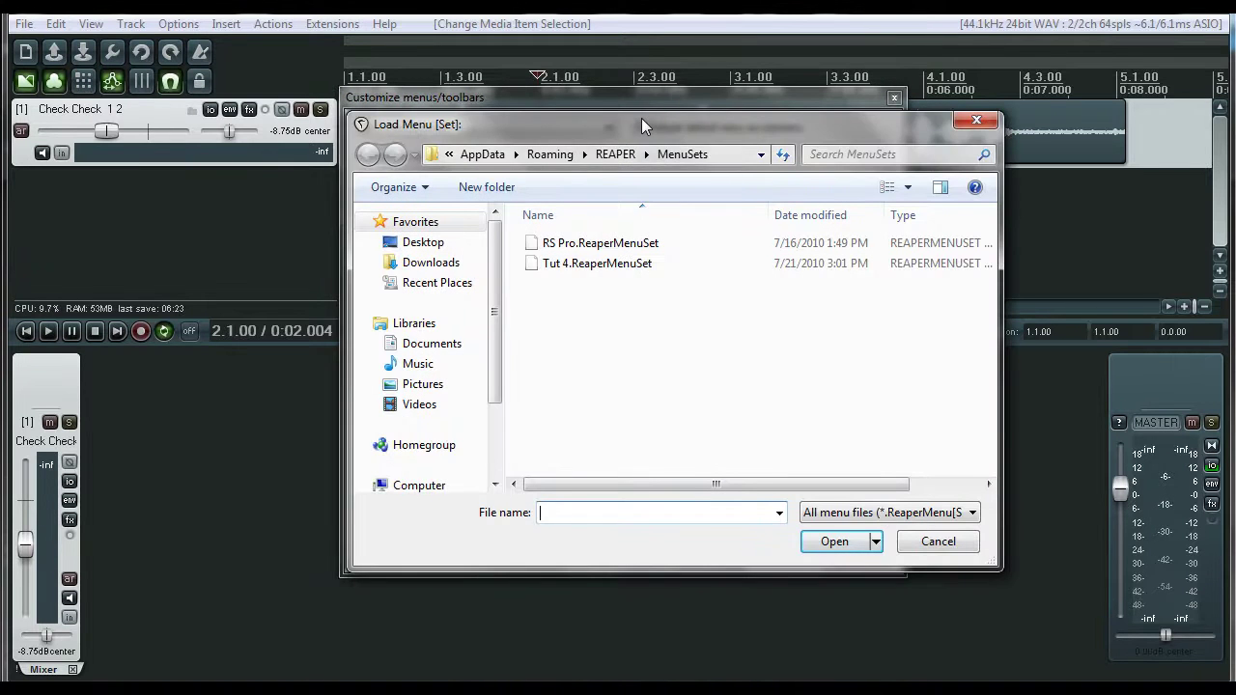
{"action": "left_click_drag", "start_coordinate": [641, 118], "coordinate": [576, 143]}
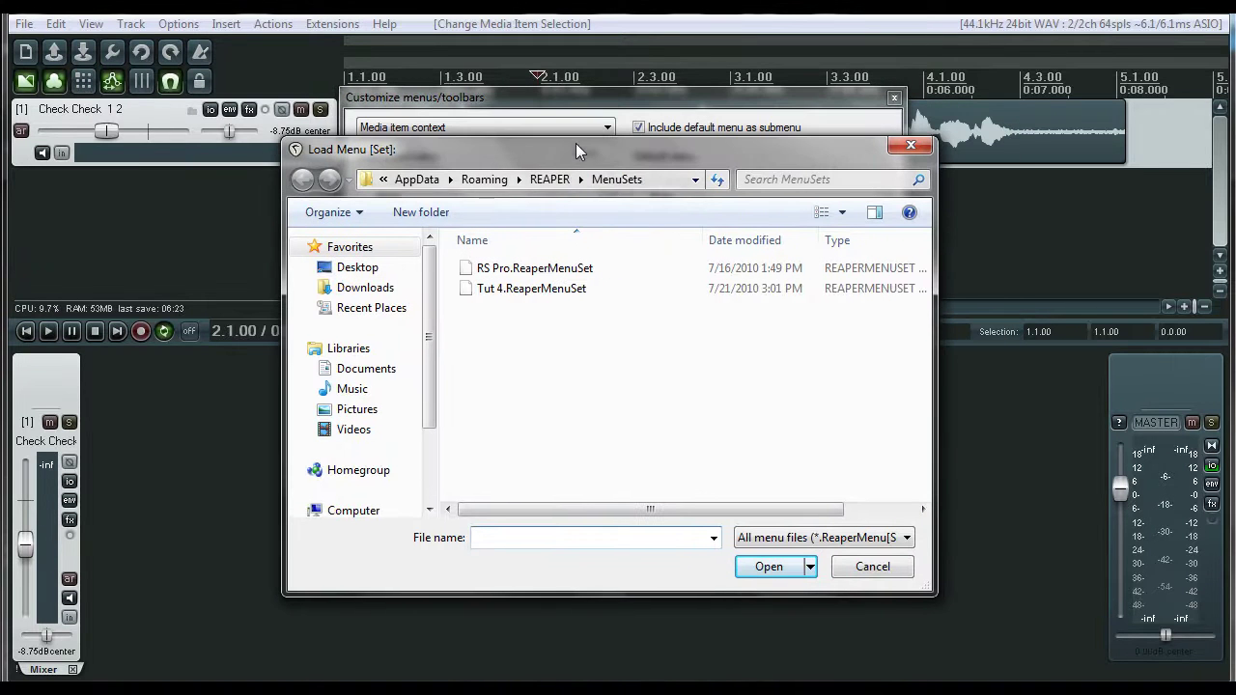
{"action": "left_click", "coordinate": [511, 269]}
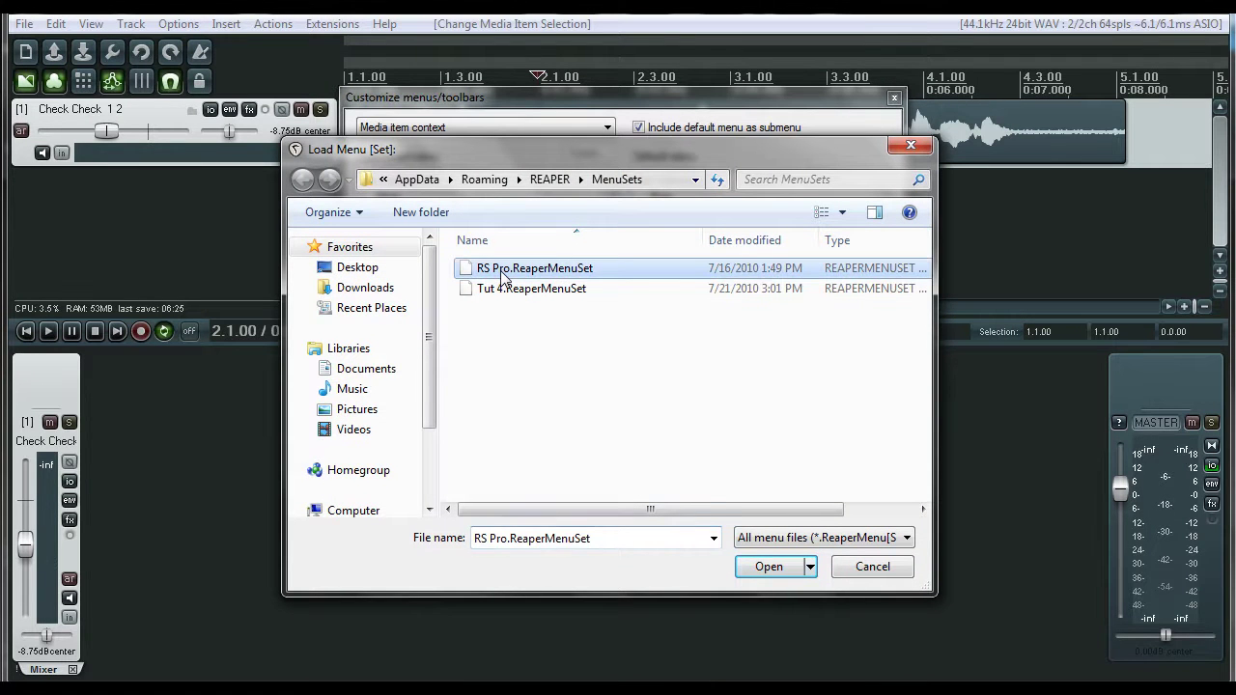
{"action": "left_click", "coordinate": [768, 566]}
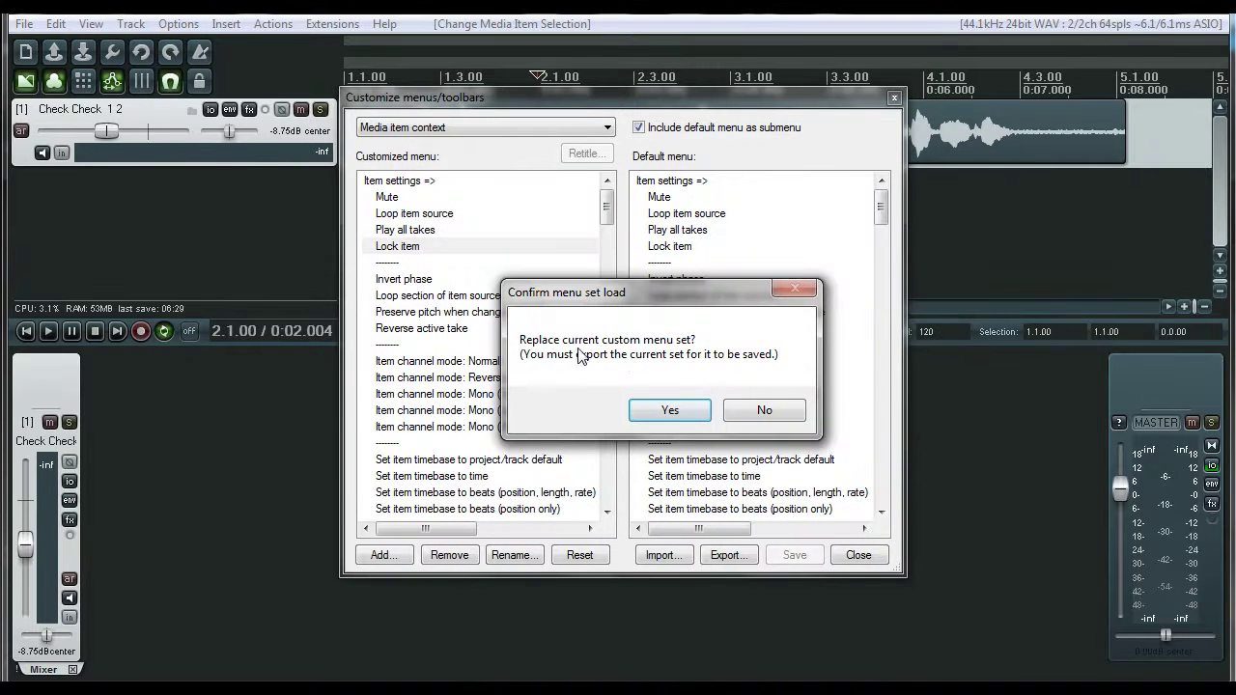
{"action": "left_click", "coordinate": [670, 411]}
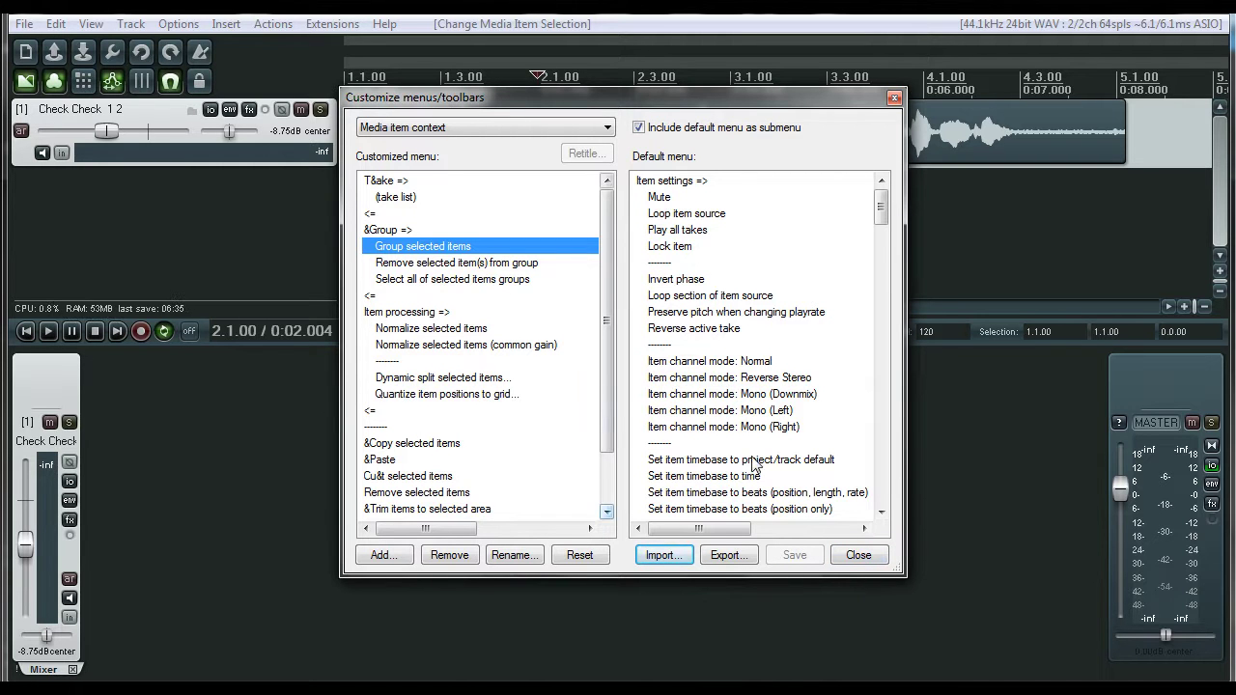
{"action": "left_click", "coordinate": [857, 556]}
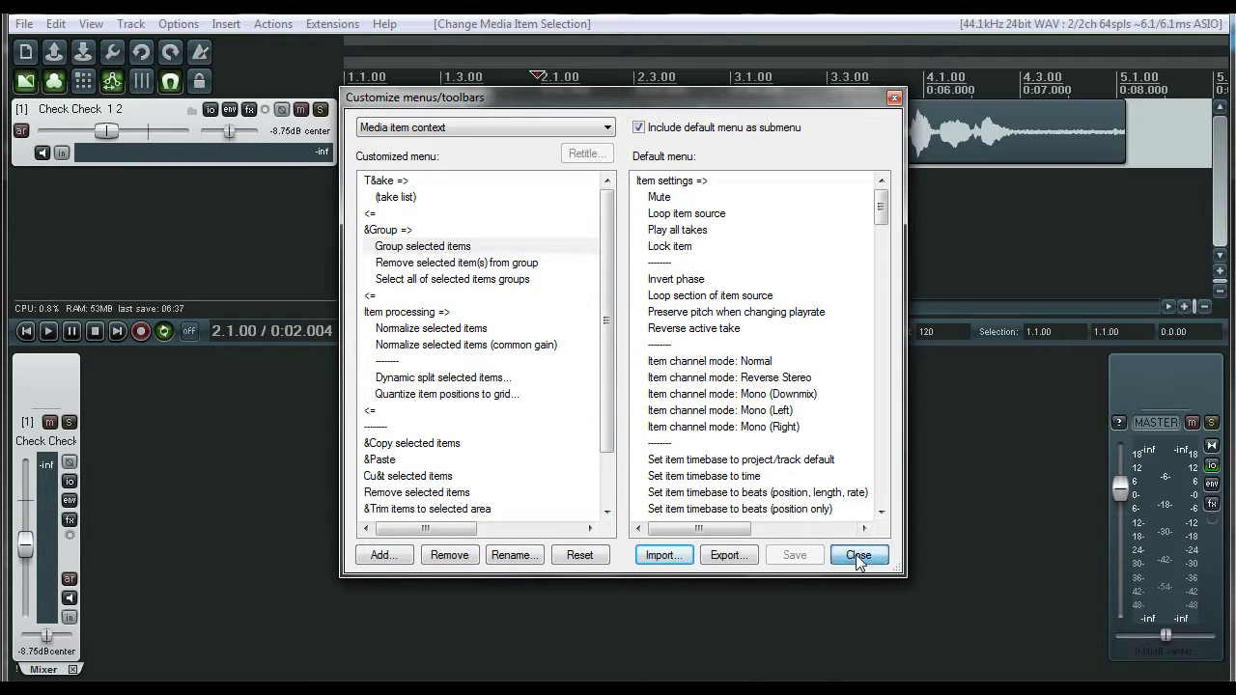
- Browse the new RS Pro context menu and submenus in the empty track area
{"action": "left_click", "coordinate": [857, 555]}
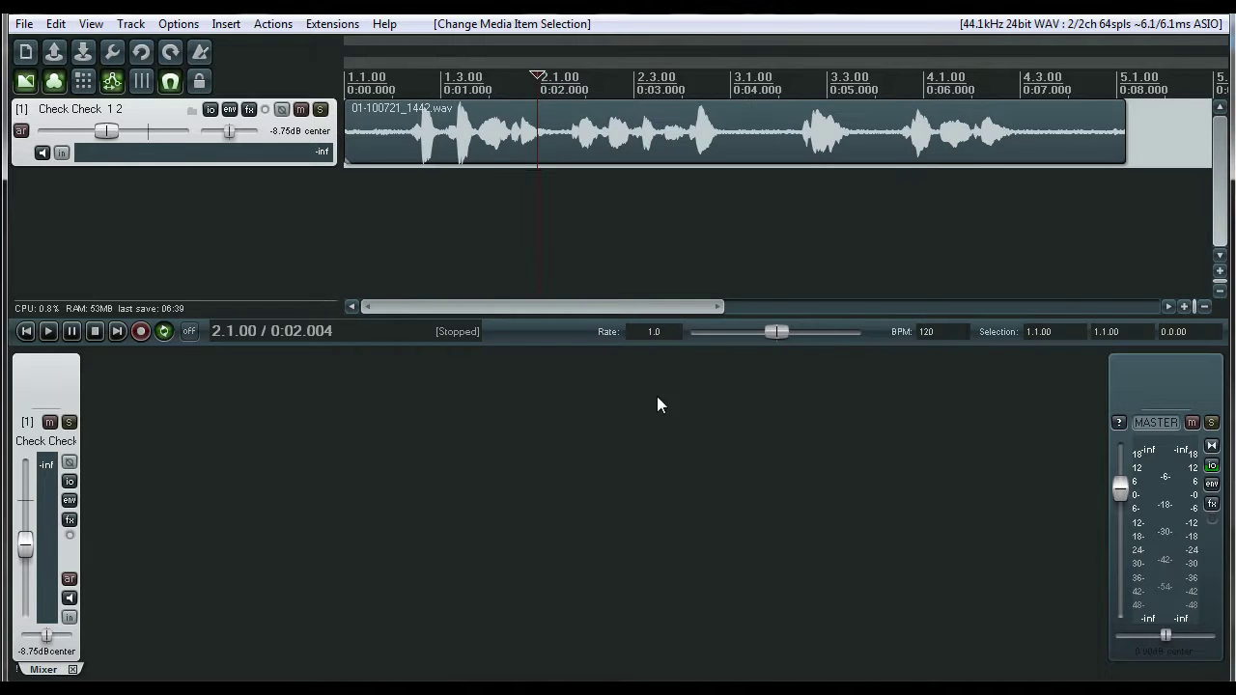
{"action": "right_click", "coordinate": [238, 203]}
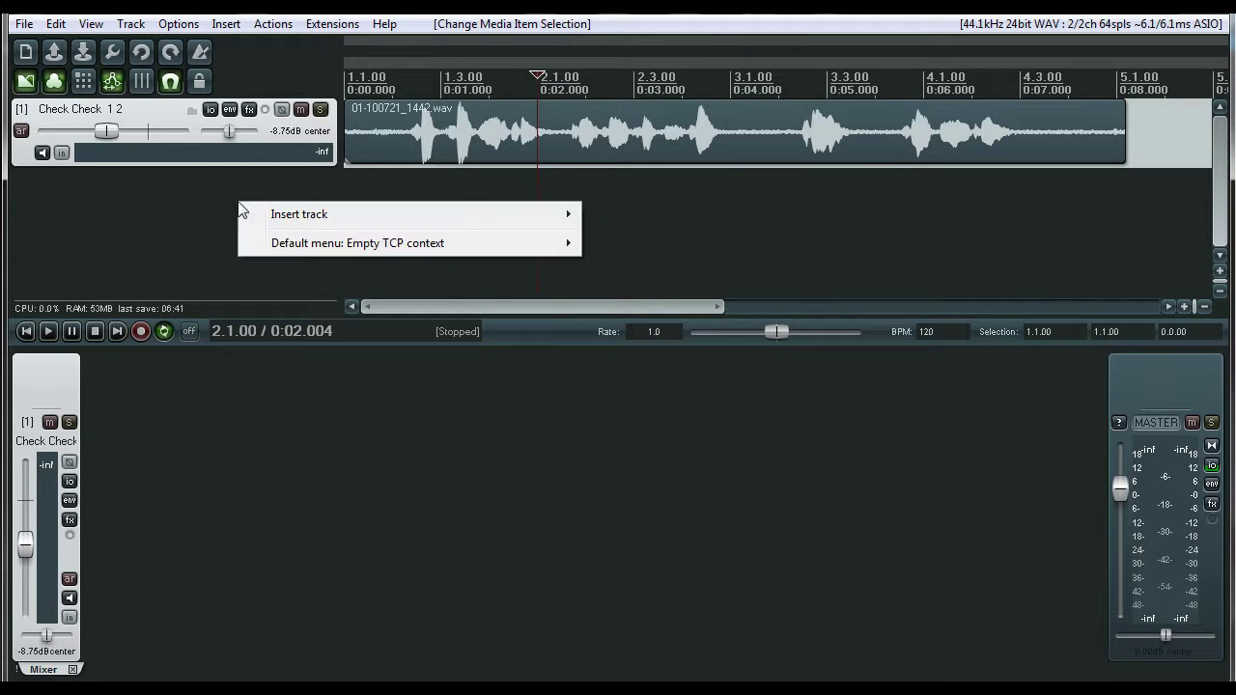
{"action": "mouse_move", "coordinate": [350, 217]}
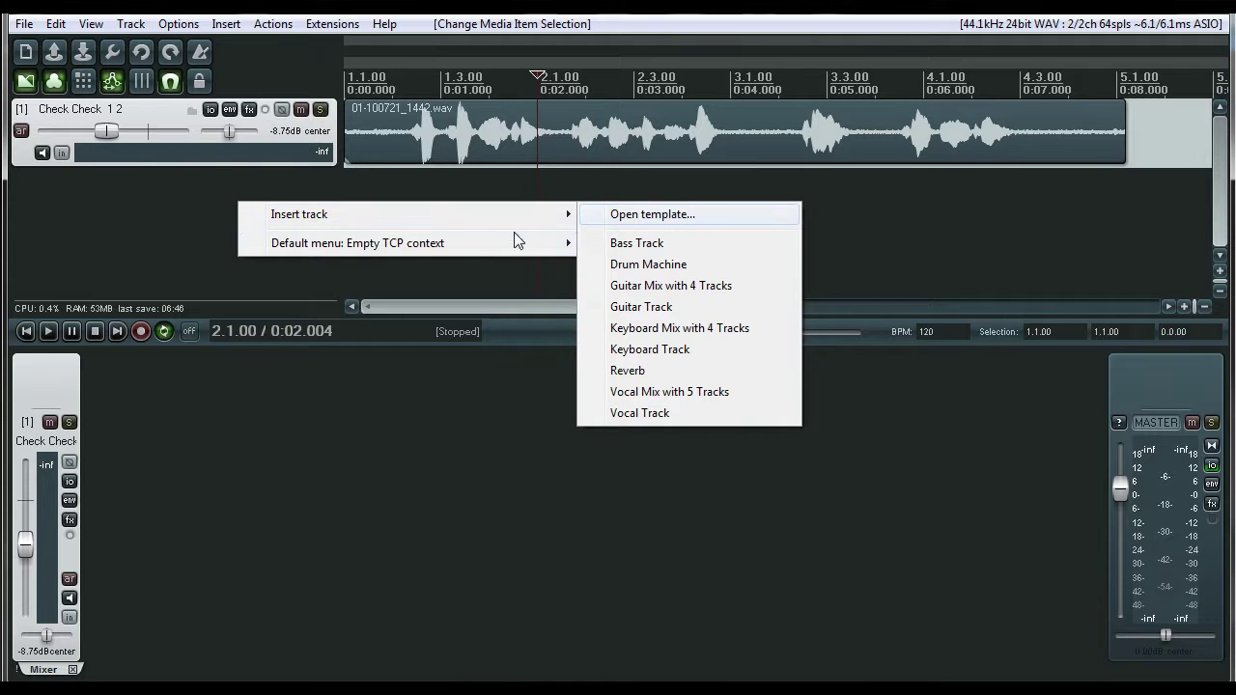
{"action": "mouse_move", "coordinate": [434, 253]}
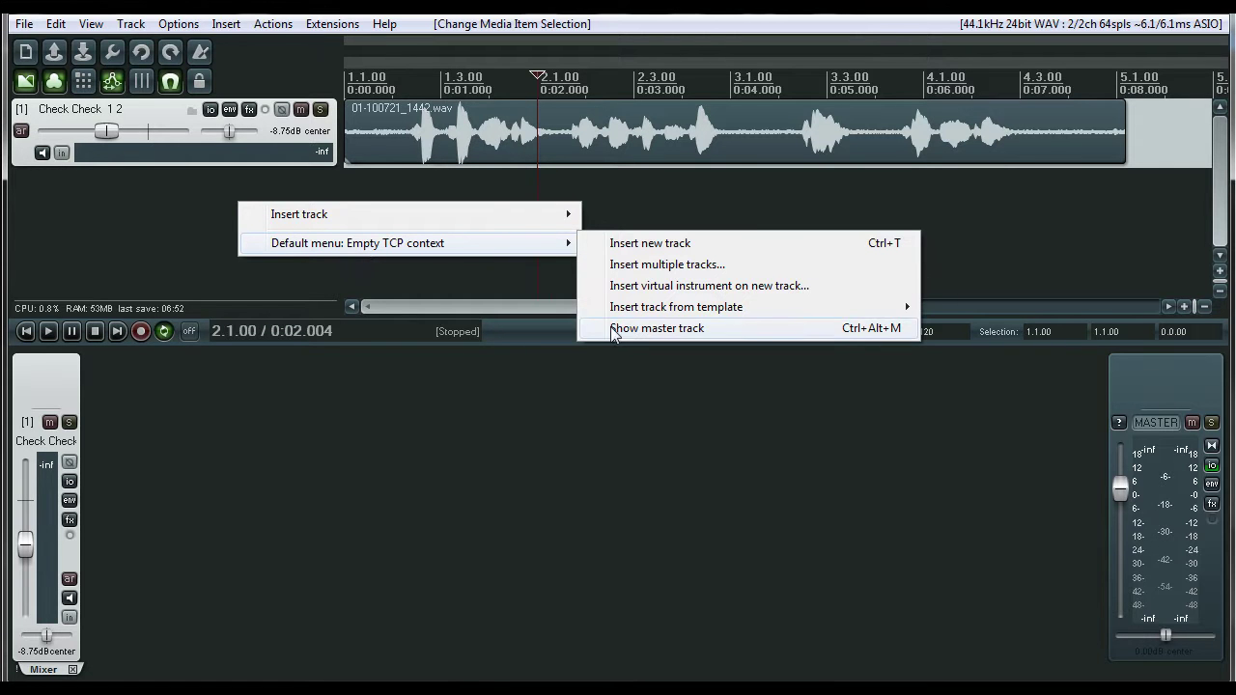
{"action": "left_click", "coordinate": [160, 199]}
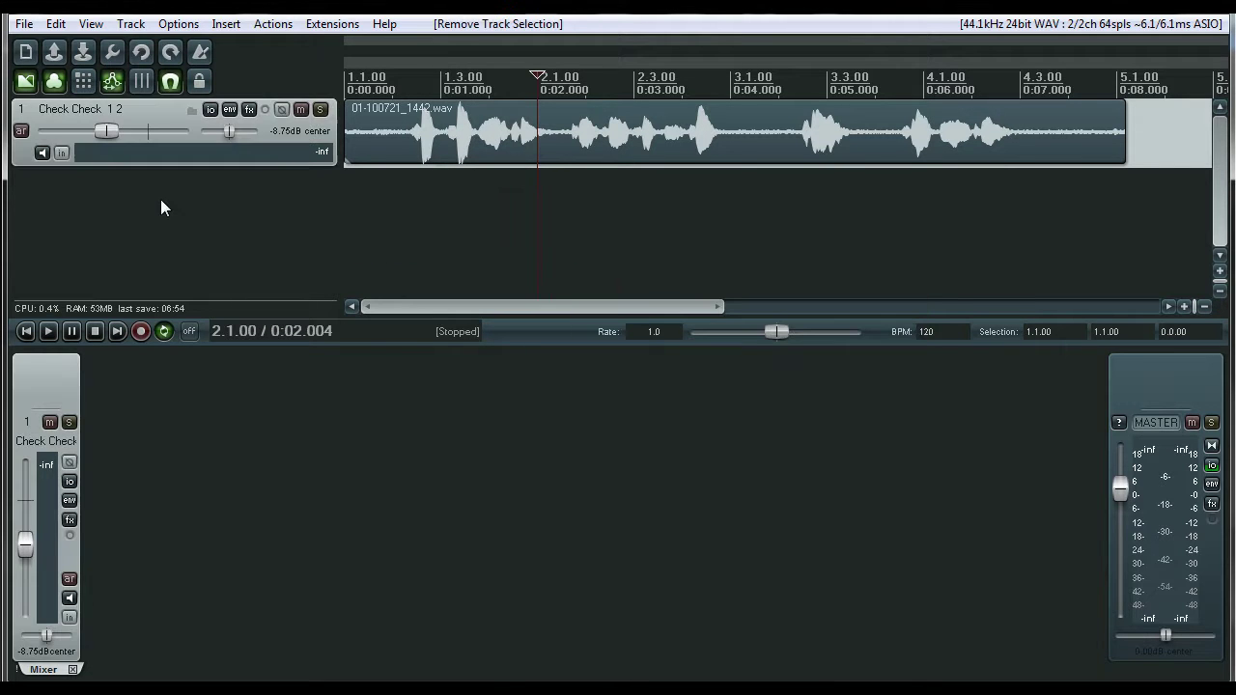
- Set the grid to 1/4, 1/8, 1/16, then back to 1/4 from the arrange-area menu
{"action": "right_click", "coordinate": [448, 221]}
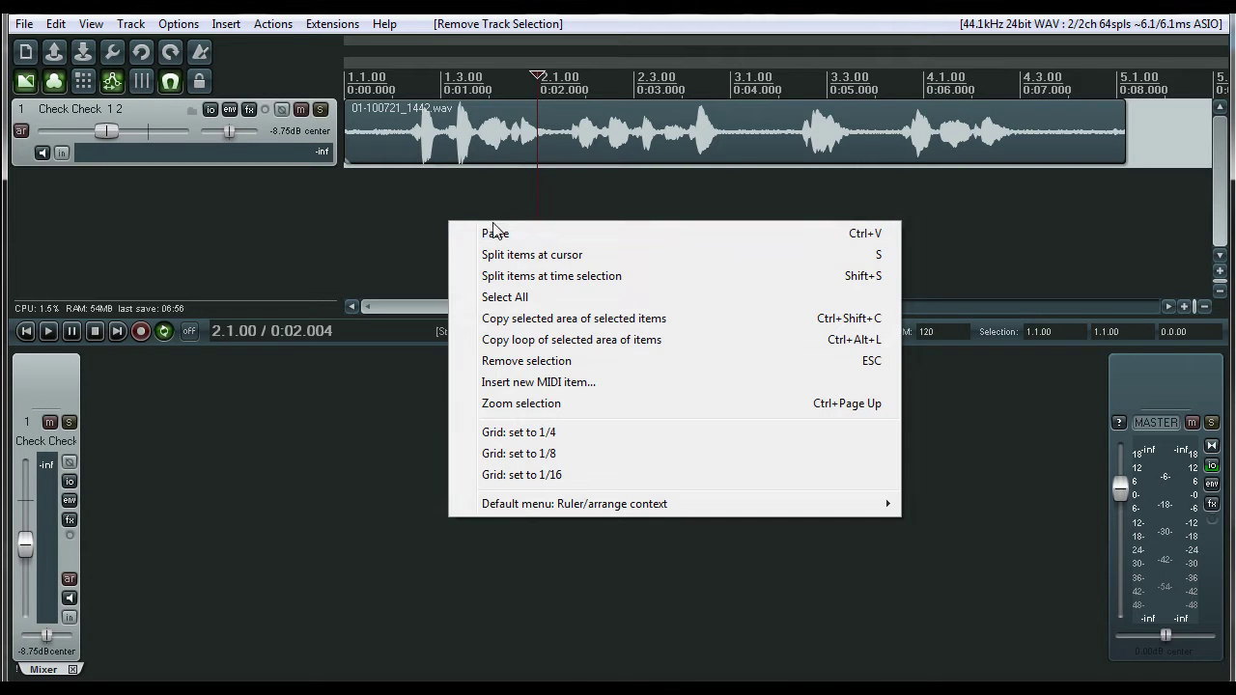
{"action": "left_click", "coordinate": [509, 432]}
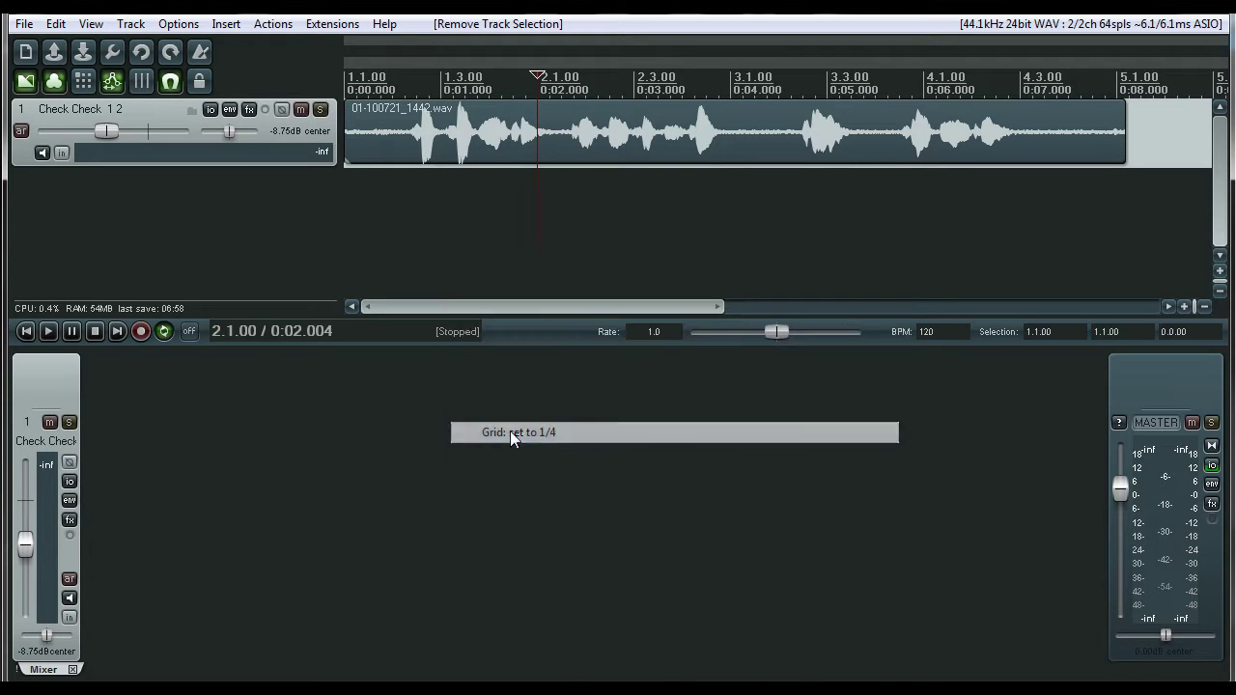
{"action": "right_click", "coordinate": [533, 281]}
{"action": "left_click", "coordinate": [608, 514]}
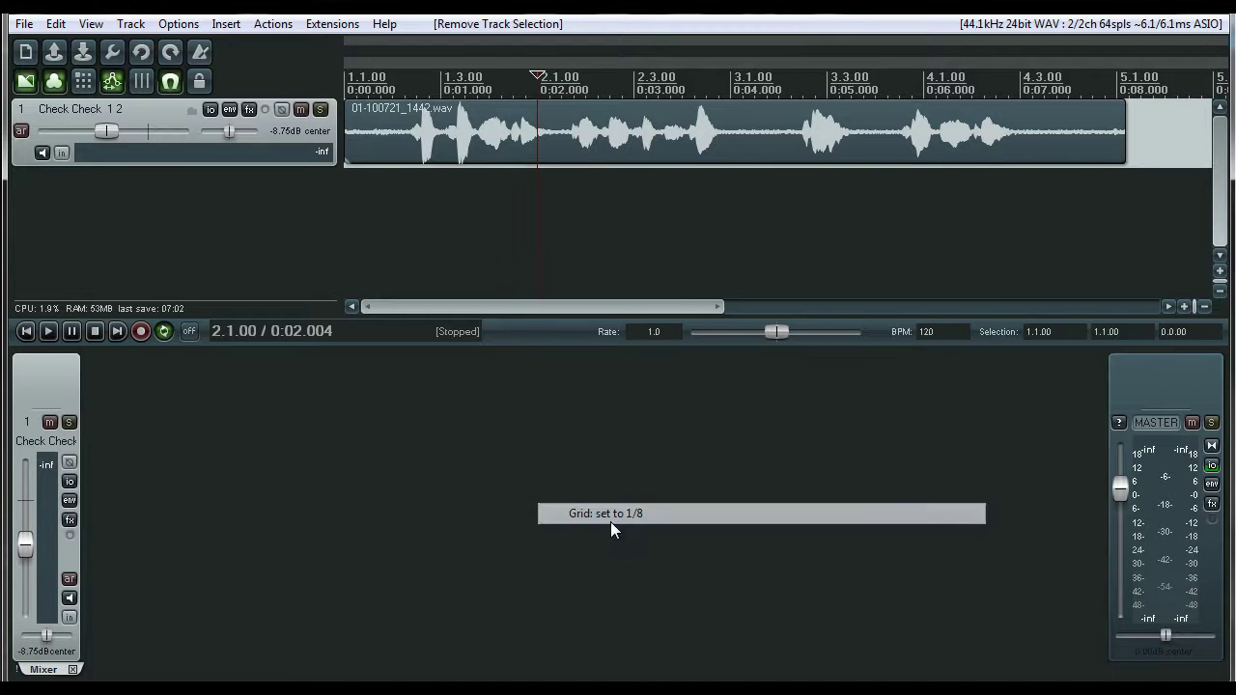
{"action": "right_click", "coordinate": [551, 220]}
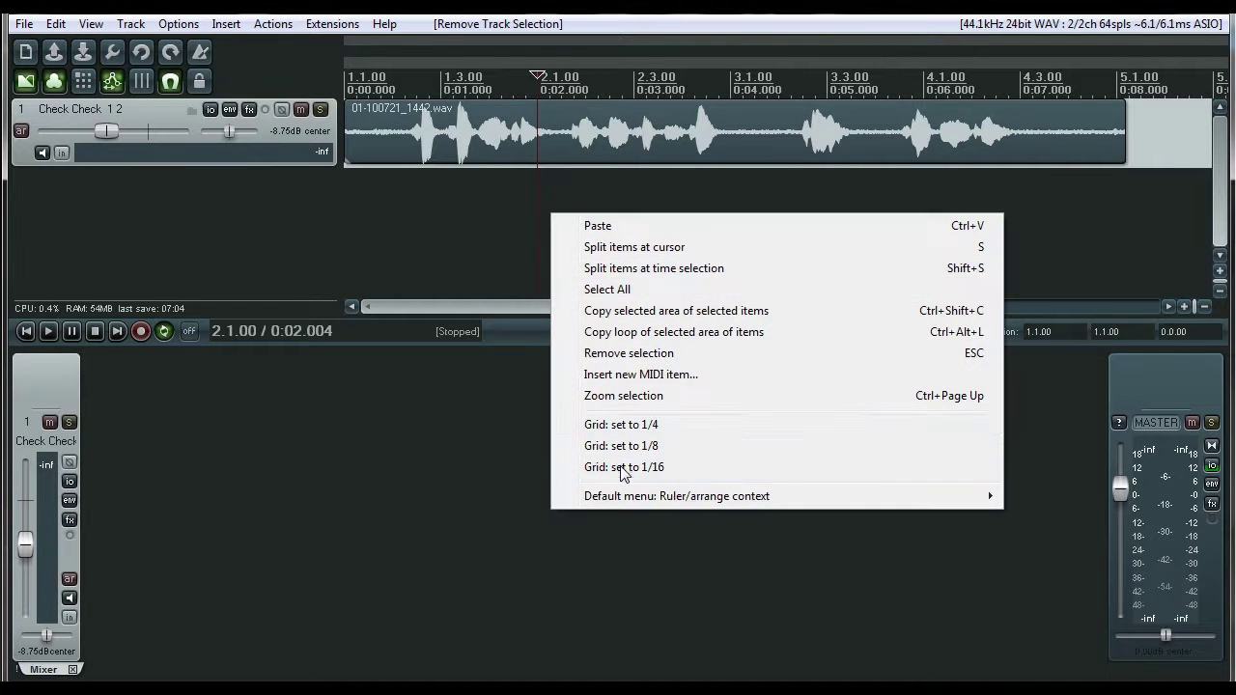
{"action": "left_click", "coordinate": [600, 469]}
{"action": "right_click", "coordinate": [512, 187]}
{"action": "left_click", "coordinate": [575, 401]}
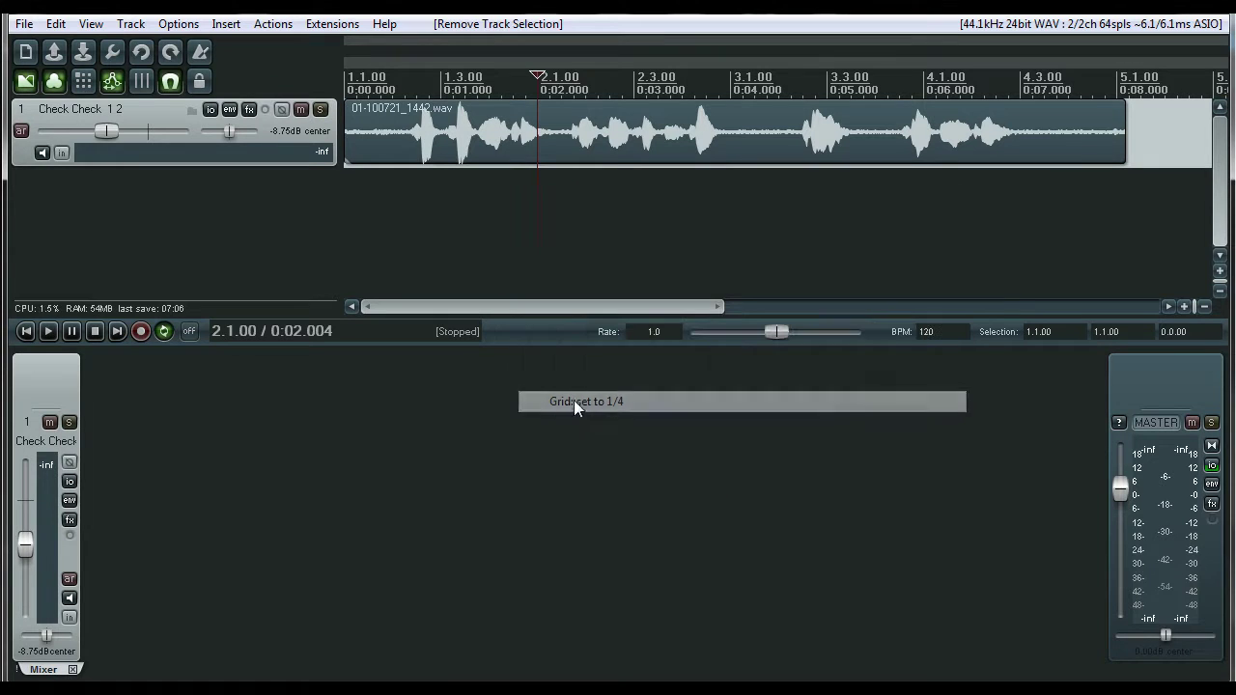
{"action": "right_click", "coordinate": [503, 127]}
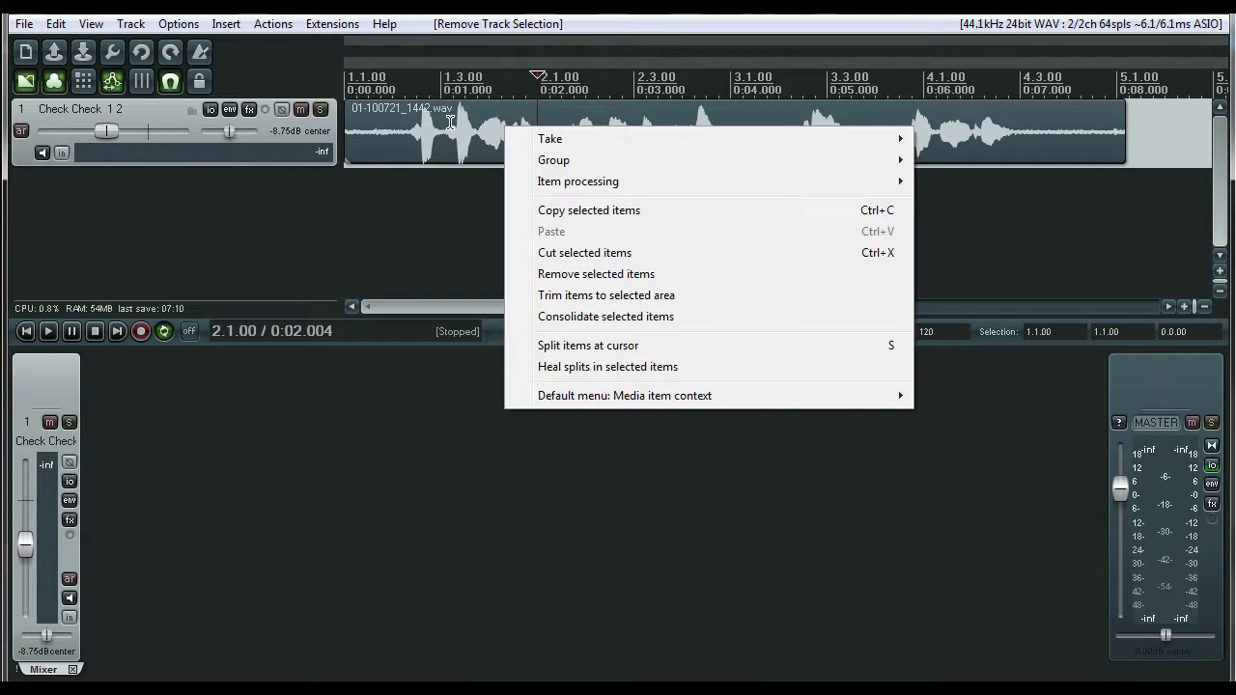
{"action": "mouse_move", "coordinate": [539, 140]}
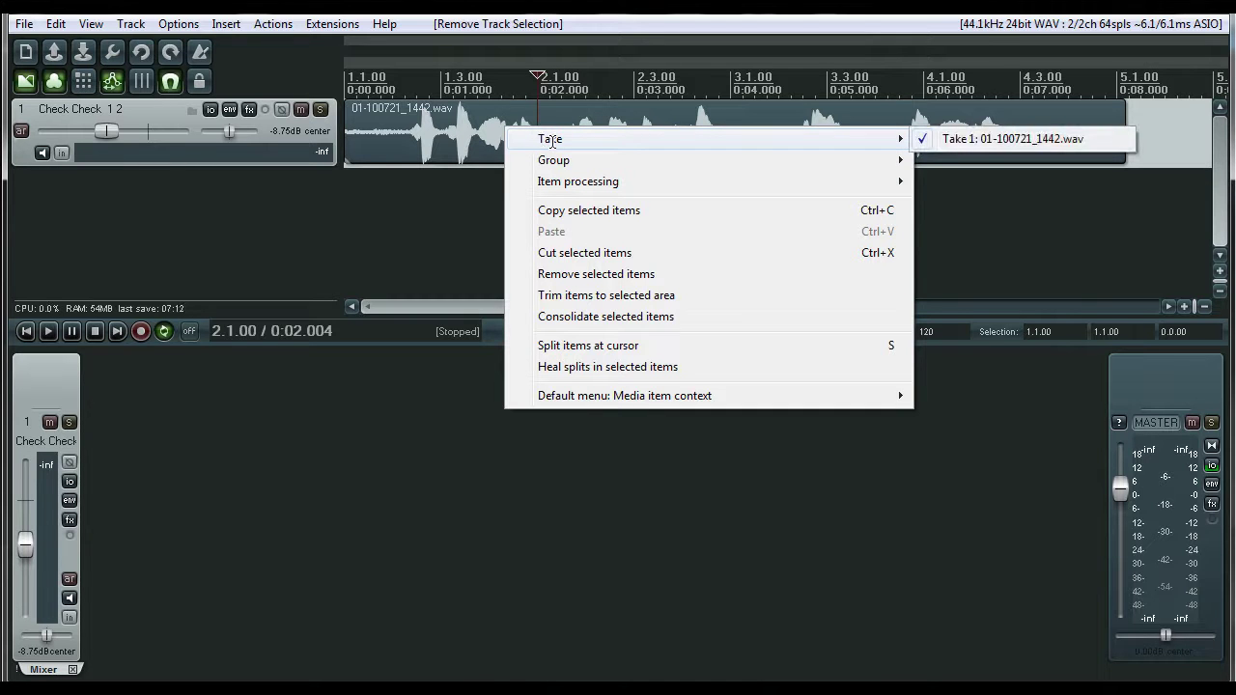
{"action": "mouse_move", "coordinate": [585, 182]}
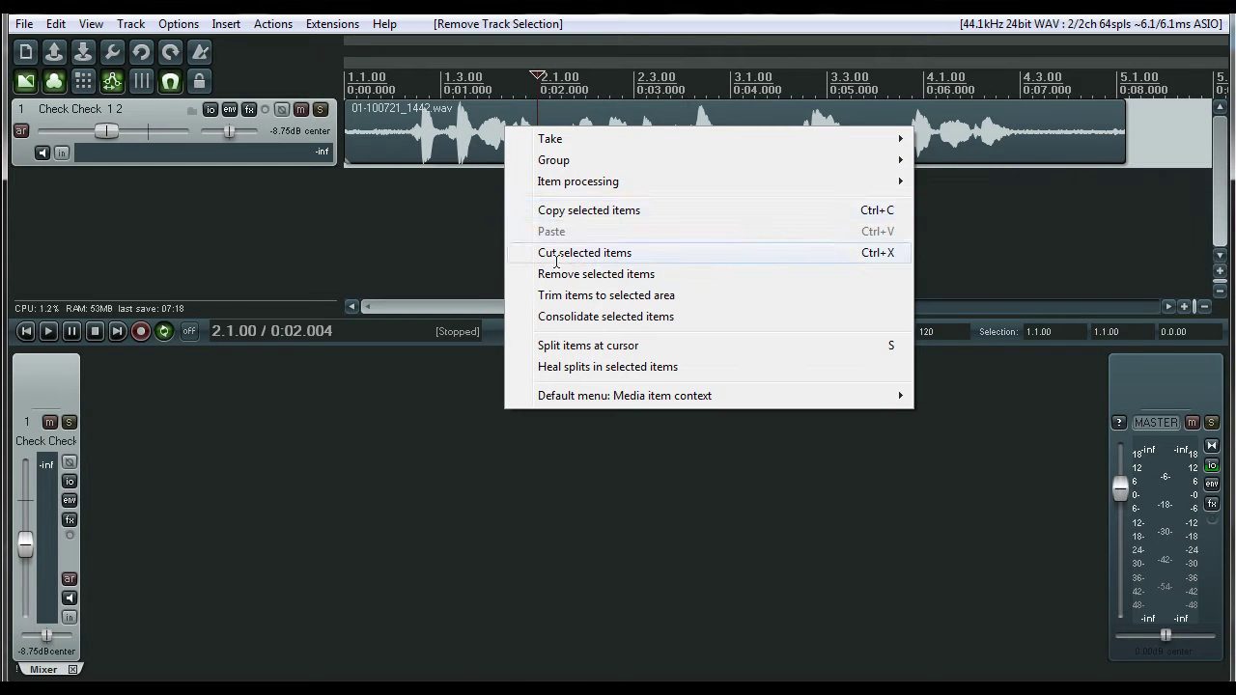
{"action": "left_click", "coordinate": [403, 255]}
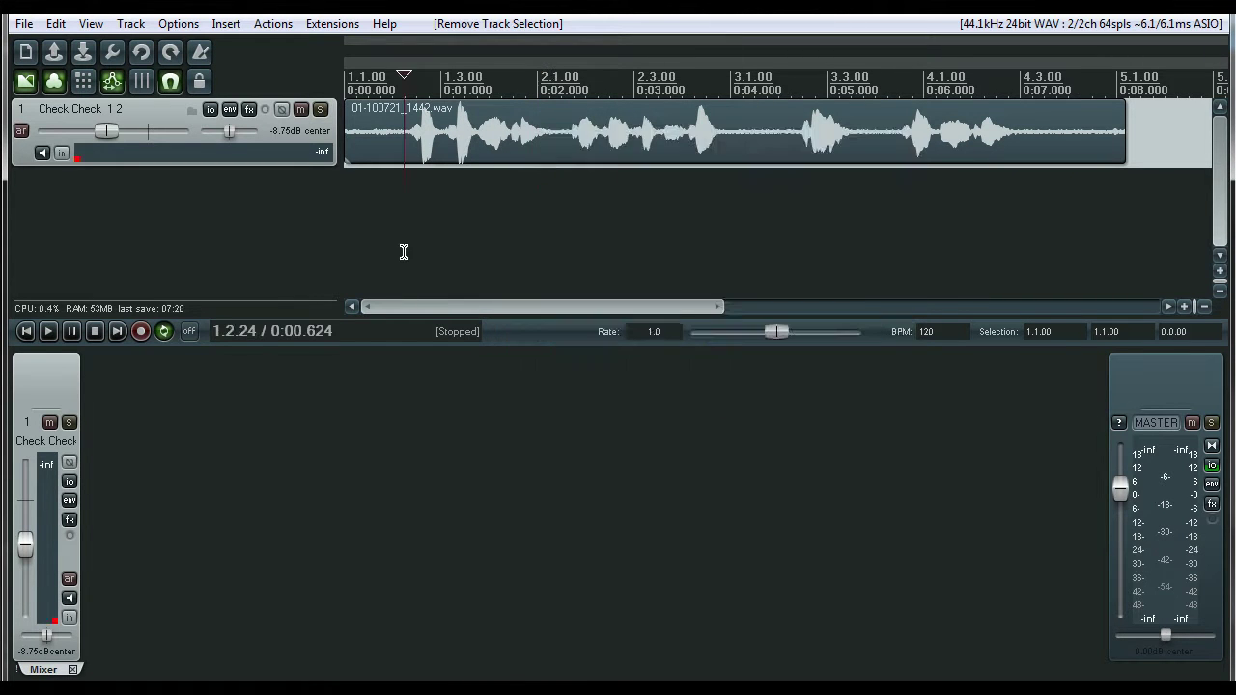
{"action": "left_click", "coordinate": [366, 222]}
{"action": "right_click", "coordinate": [548, 120]}
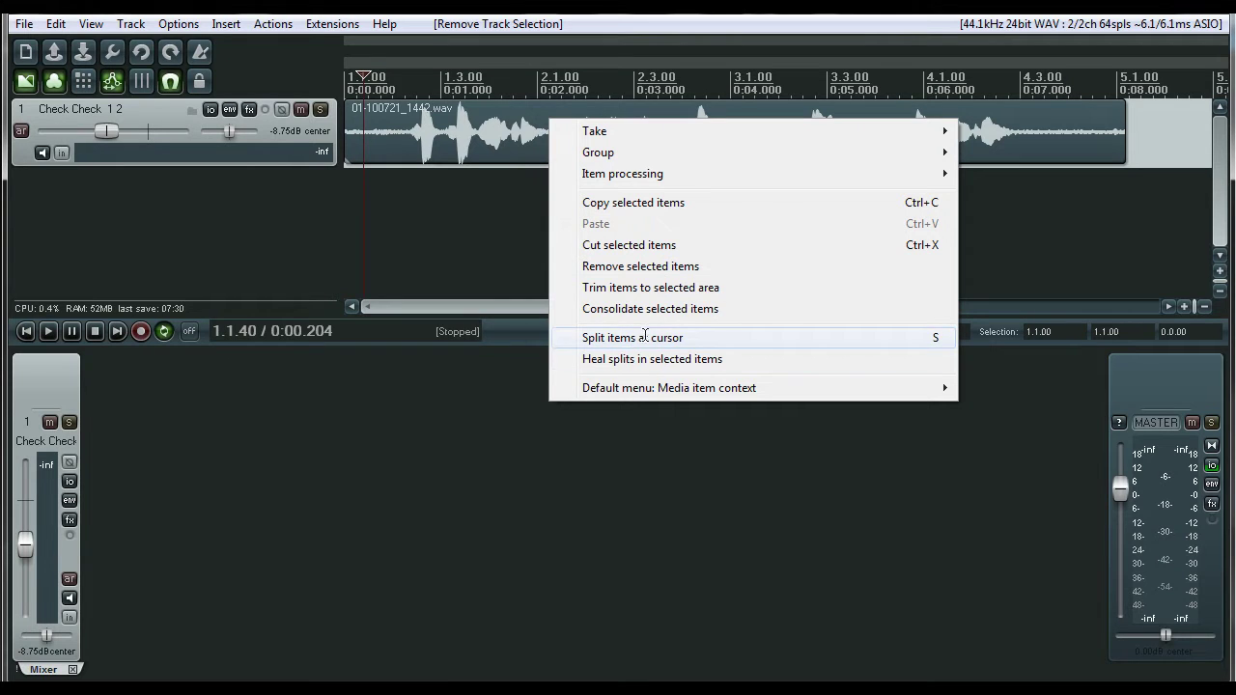
{"action": "left_click", "coordinate": [272, 207]}
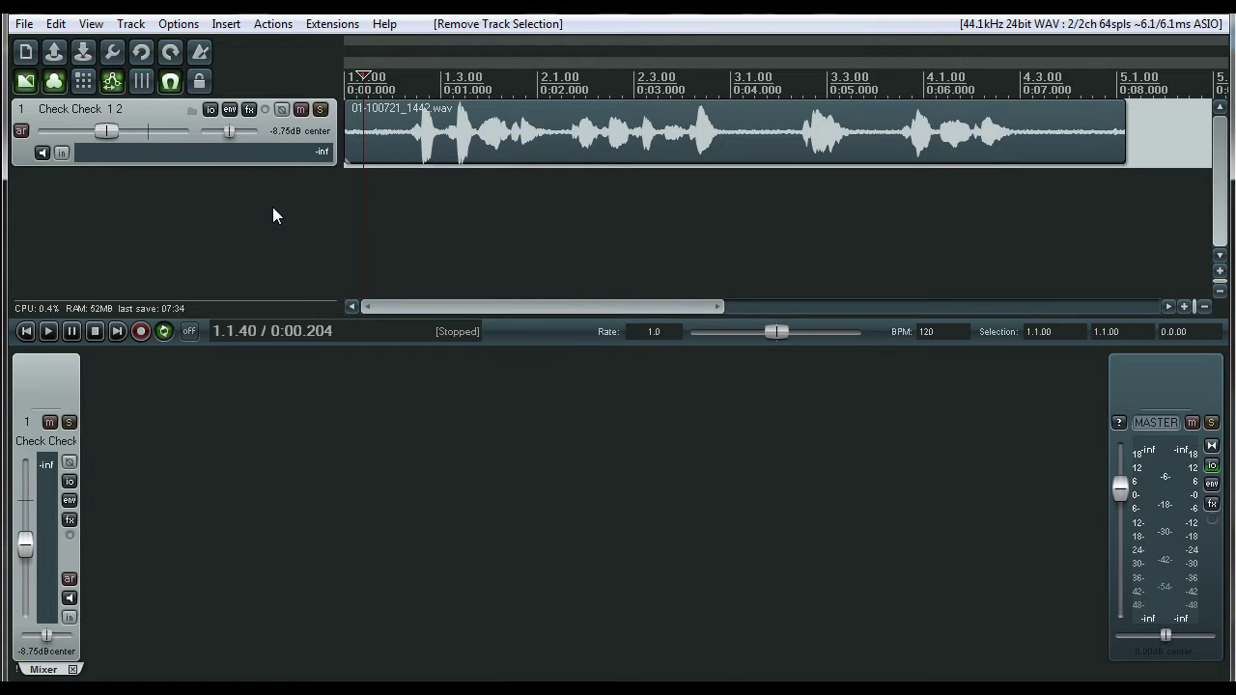
- Open Options > Customize menus/toolbars with the Media item context menu shown
{"action": "left_click", "coordinate": [178, 26]}
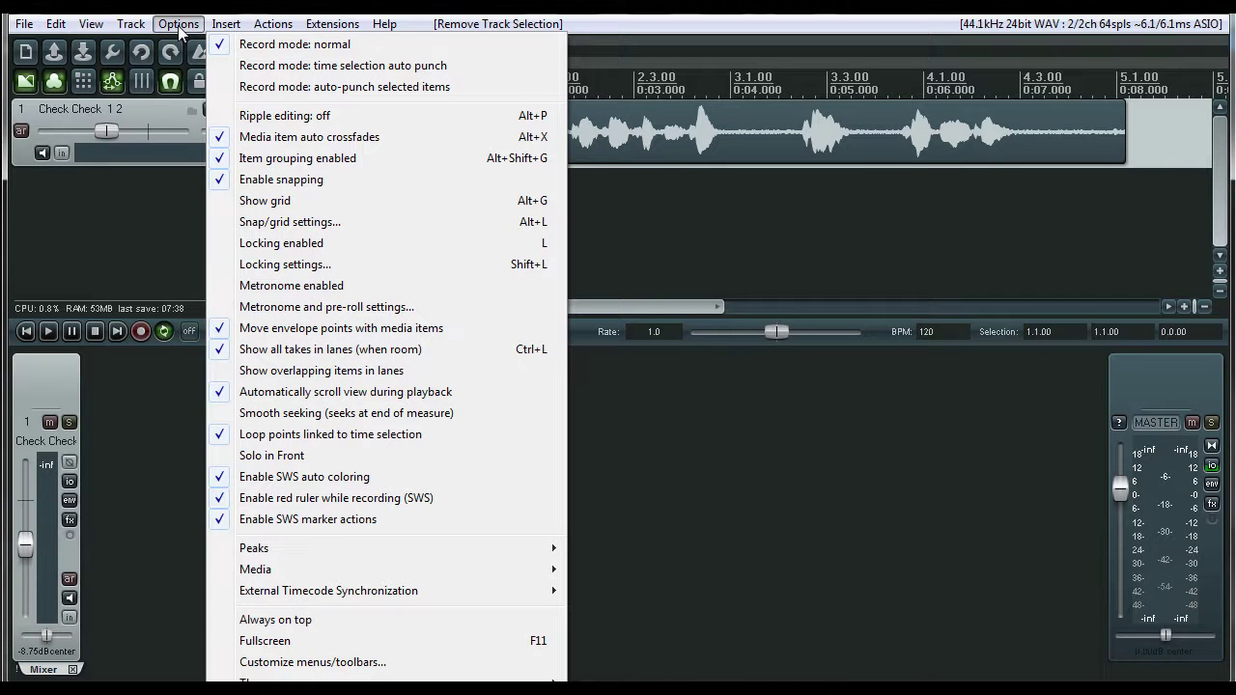
{"action": "left_click", "coordinate": [165, 458]}
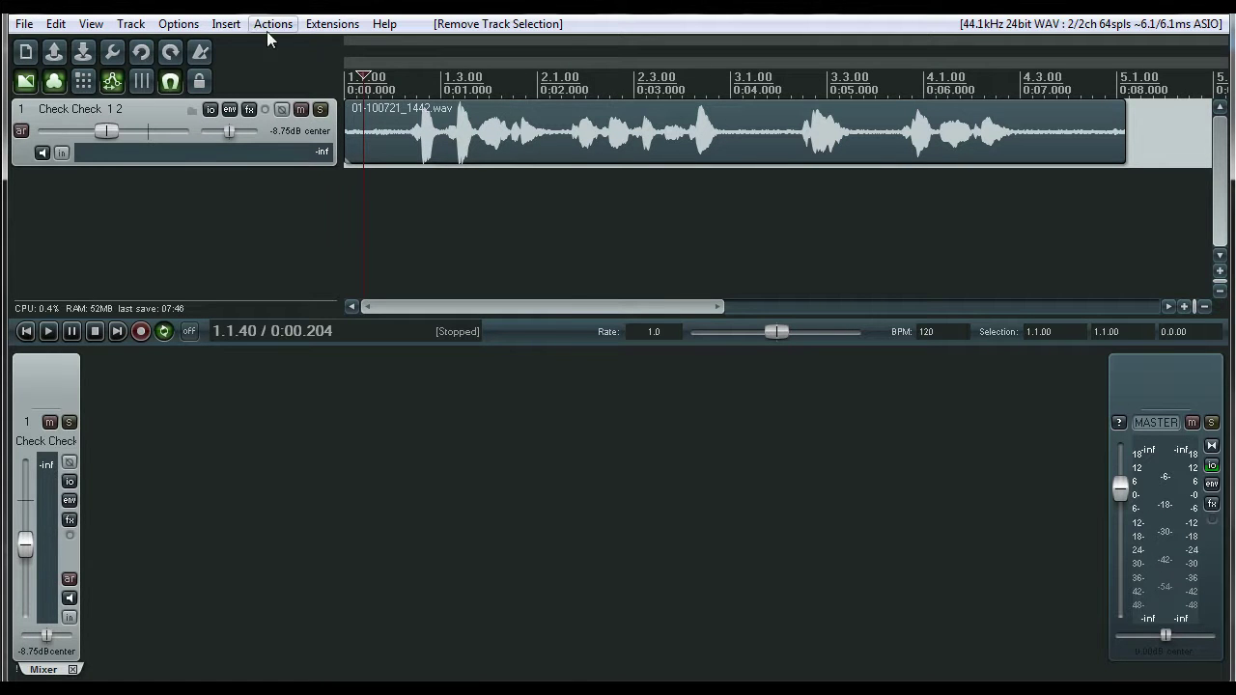
{"action": "left_click", "coordinate": [178, 23]}
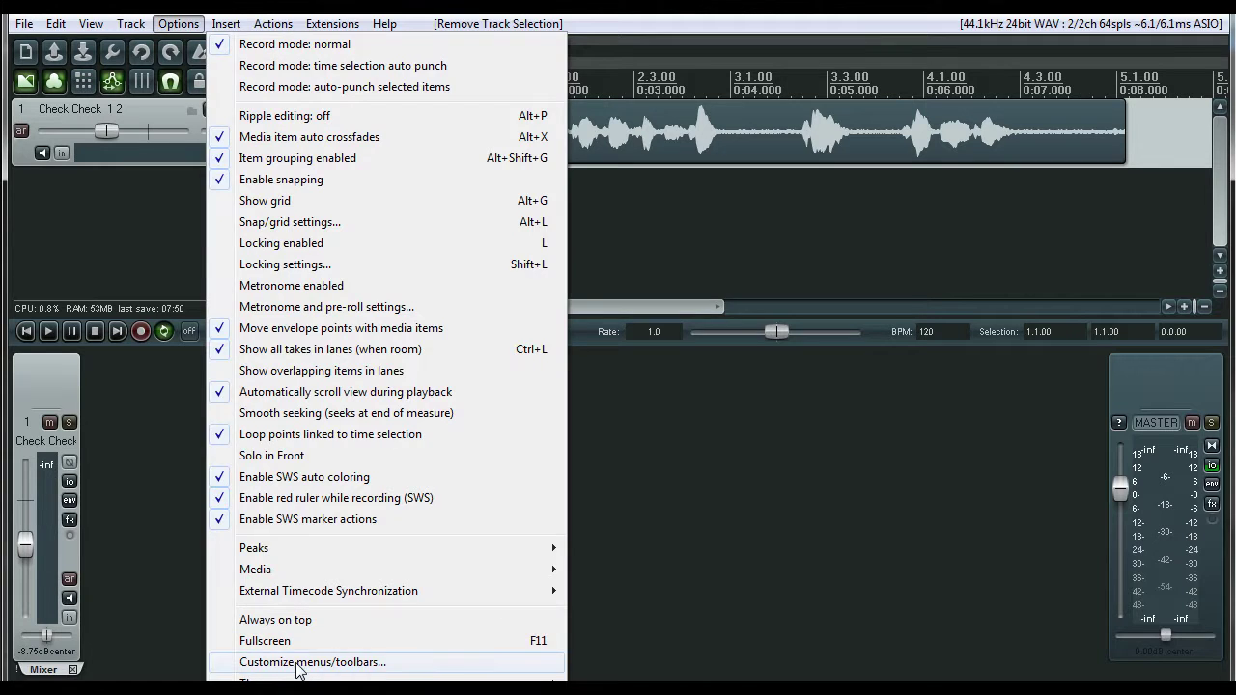
{"action": "left_click", "coordinate": [280, 663]}
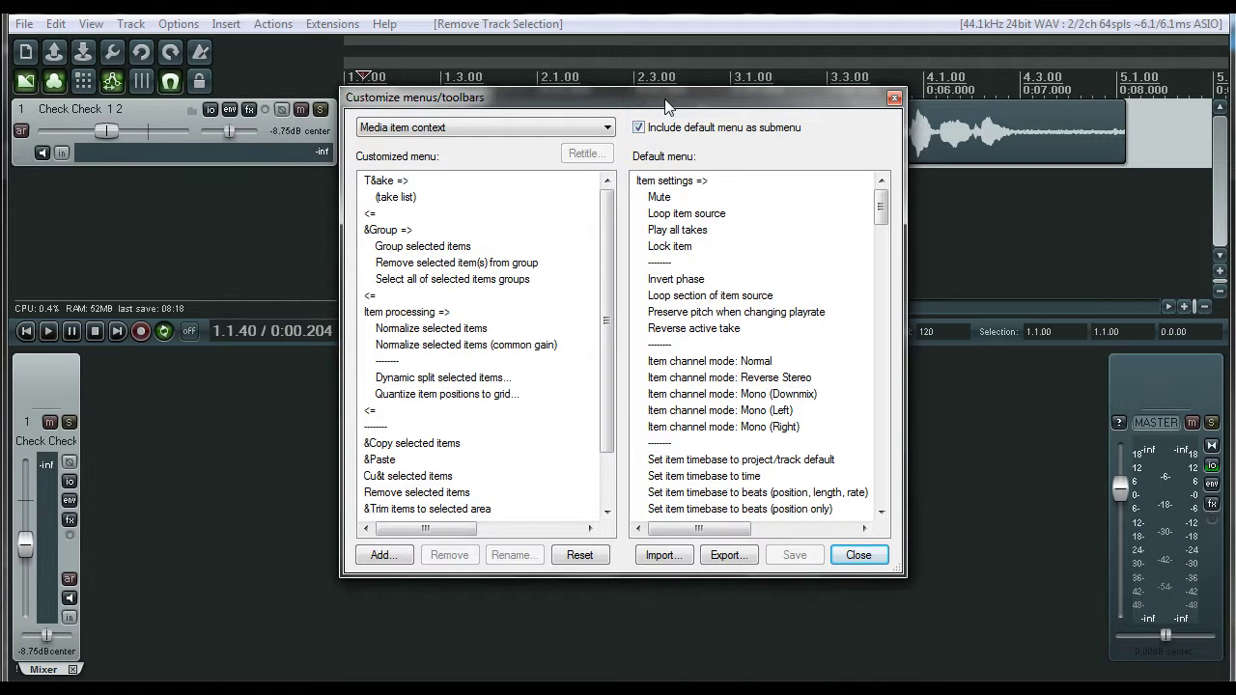
{"action": "mouse_move", "coordinate": [666, 105]}
{"action": "left_mouse_down"}
{"action": "mouse_move", "coordinate": [671, 77]}
{"action": "mouse_move", "coordinate": [659, 103]}
{"action": "left_mouse_up"}
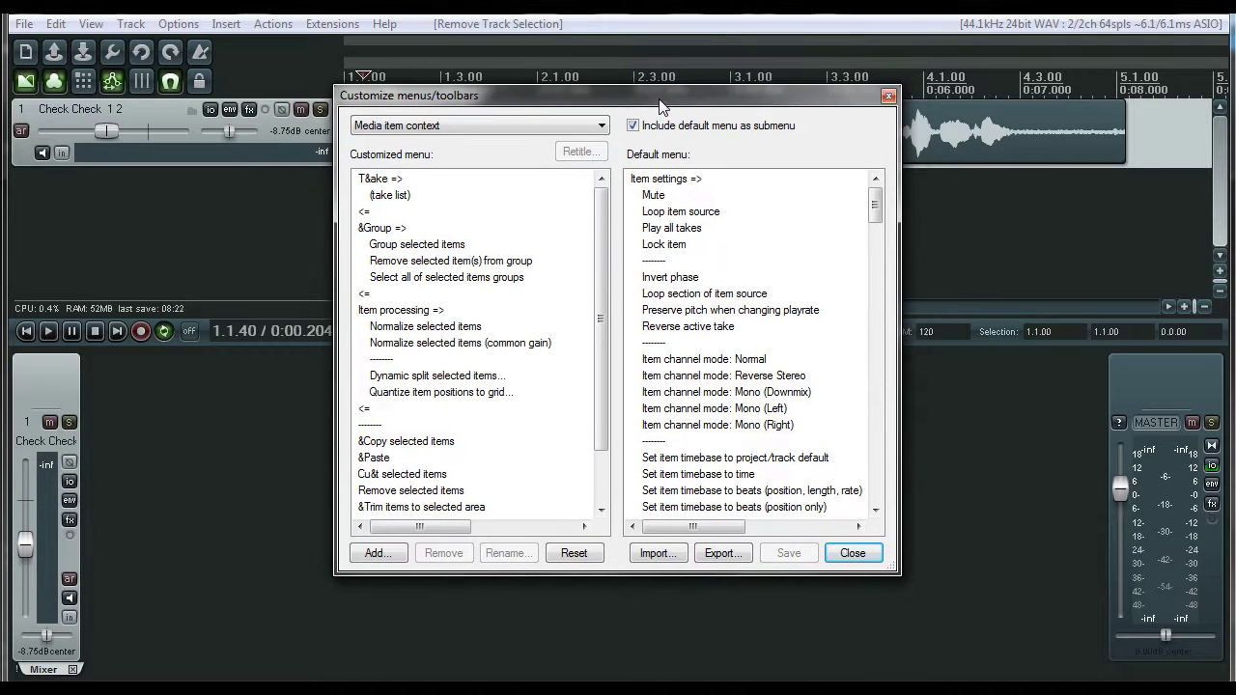
{"action": "left_click", "coordinate": [854, 554]}
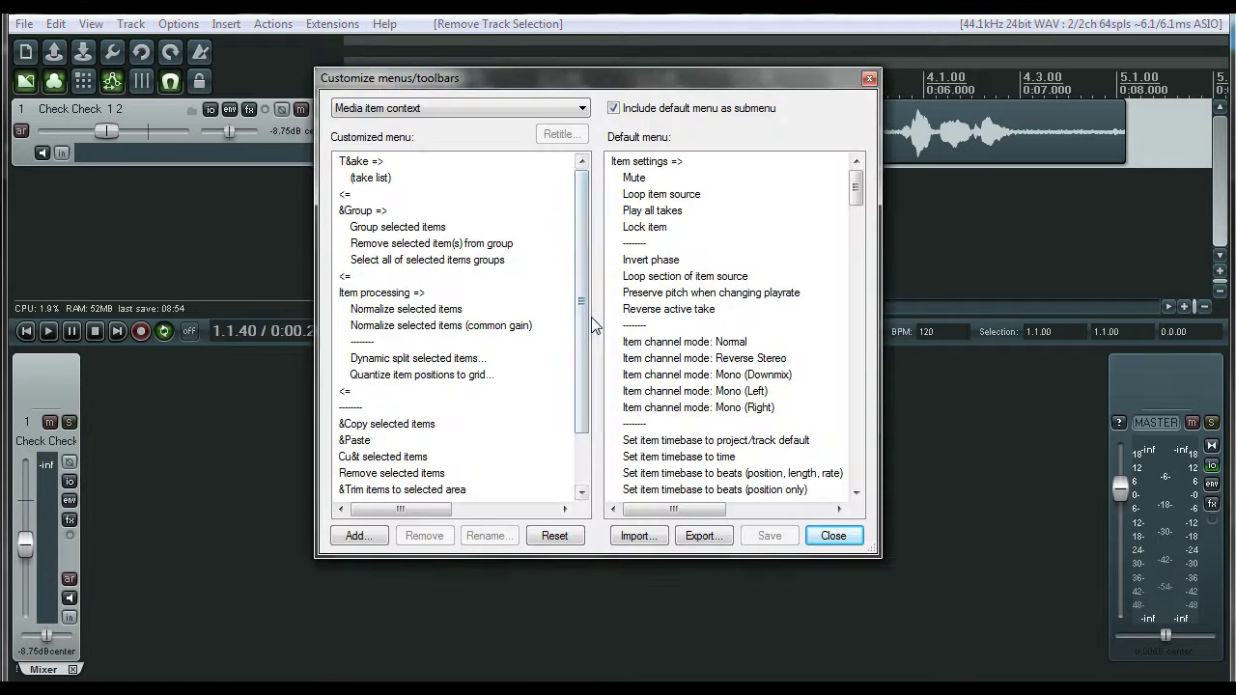
{"action": "left_click_drag", "start_coordinate": [583, 311], "coordinate": [581, 396]}
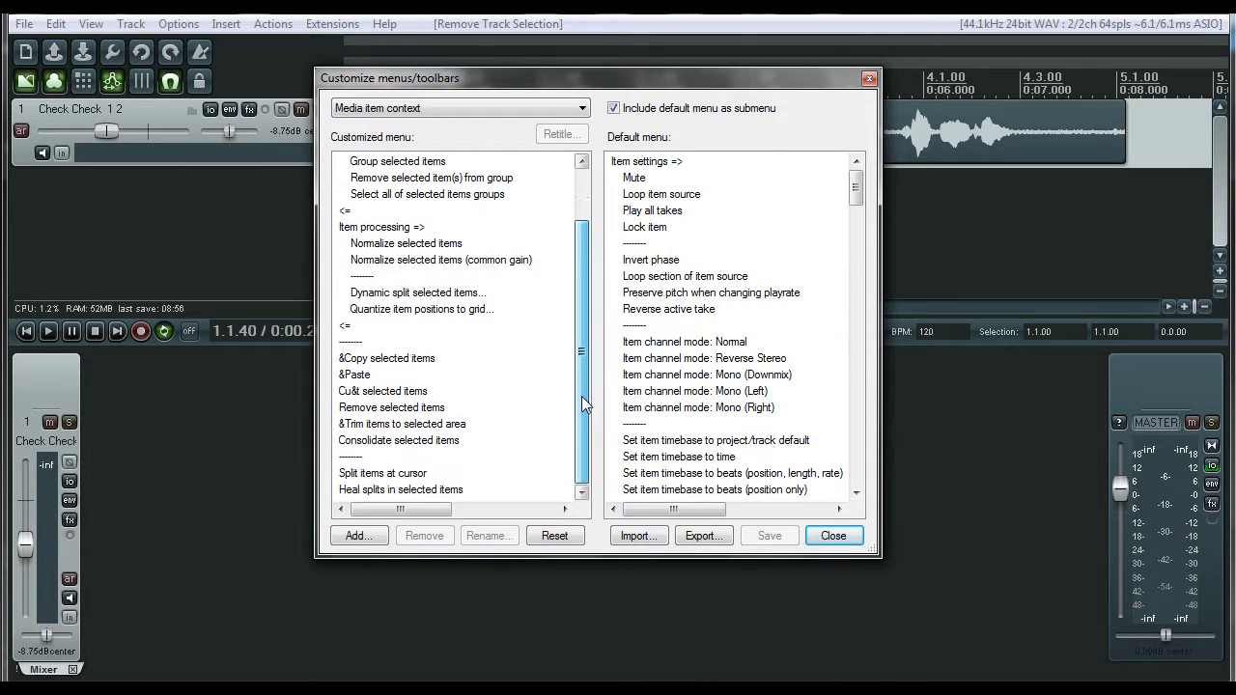
- Add the custom Alt+S split-at-mouse-cursor crossfade action to the media item context menu
{"action": "left_click", "coordinate": [356, 537]}
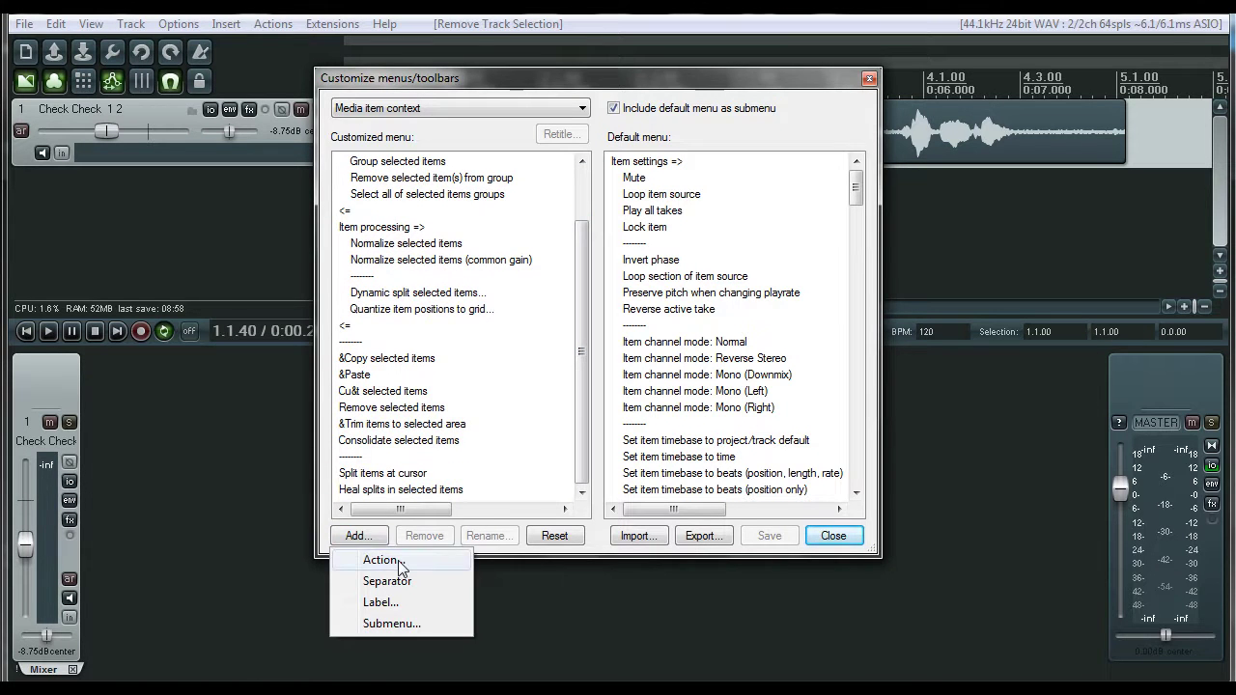
{"action": "left_click", "coordinate": [394, 558]}
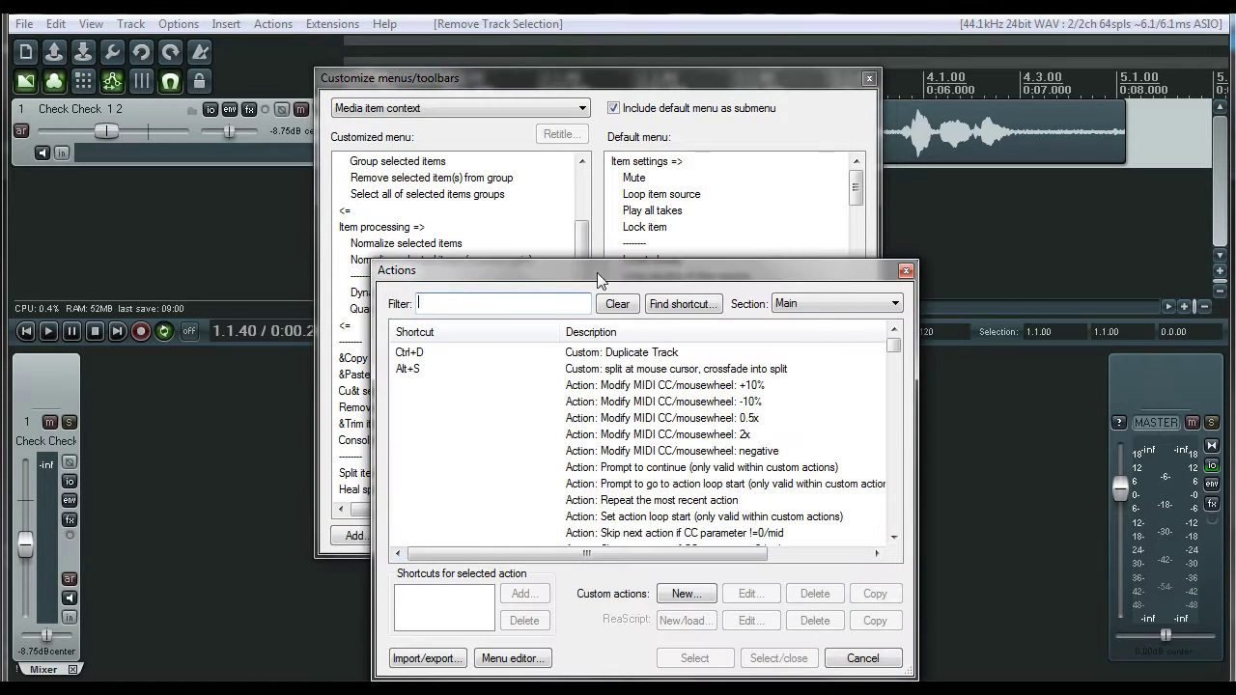
{"action": "left_click_drag", "start_coordinate": [597, 272], "coordinate": [508, 143]}
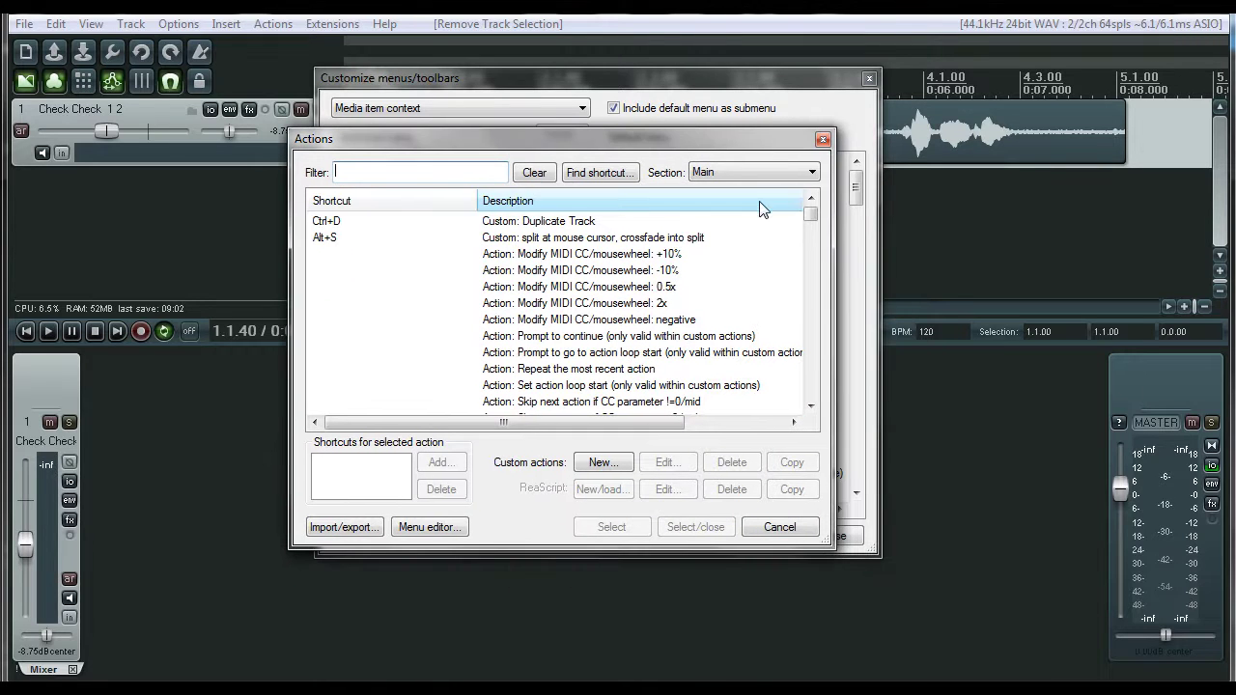
{"action": "mouse_move", "coordinate": [809, 217]}
{"action": "left_mouse_down"}
{"action": "mouse_move", "coordinate": [814, 240]}
{"action": "mouse_move", "coordinate": [811, 215]}
{"action": "left_mouse_up"}
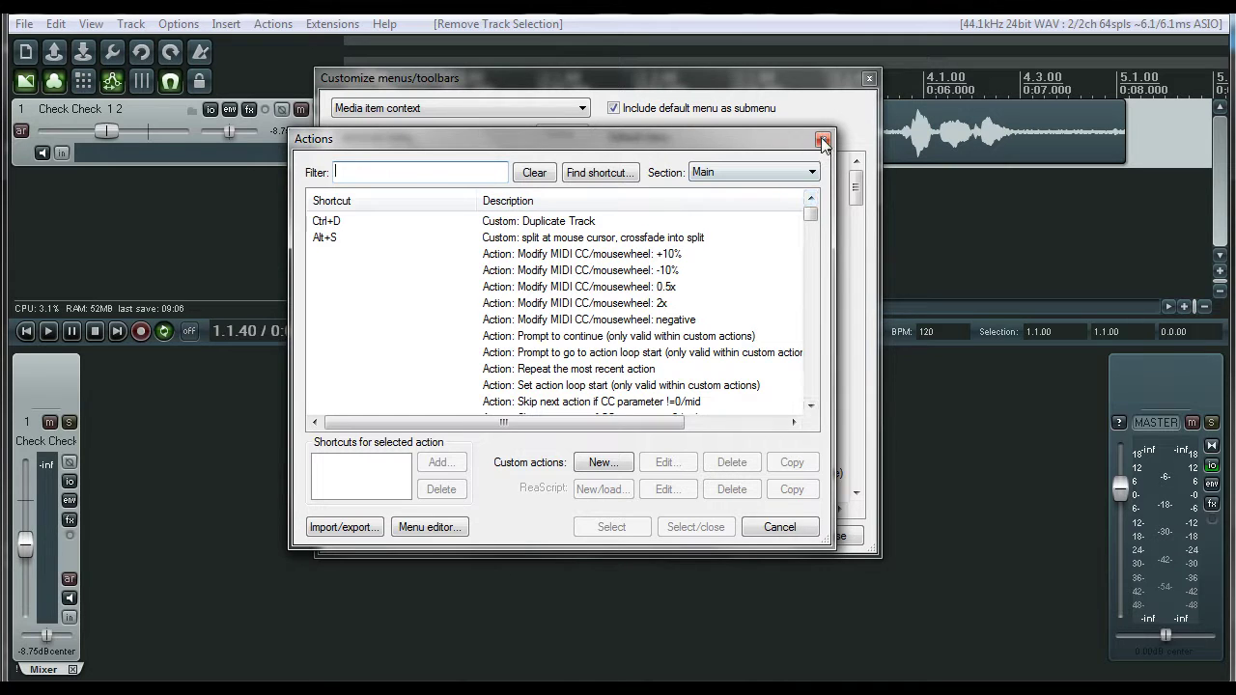
{"action": "left_click", "coordinate": [501, 240]}
{"action": "left_click_drag", "start_coordinate": [521, 139], "coordinate": [797, 146]}
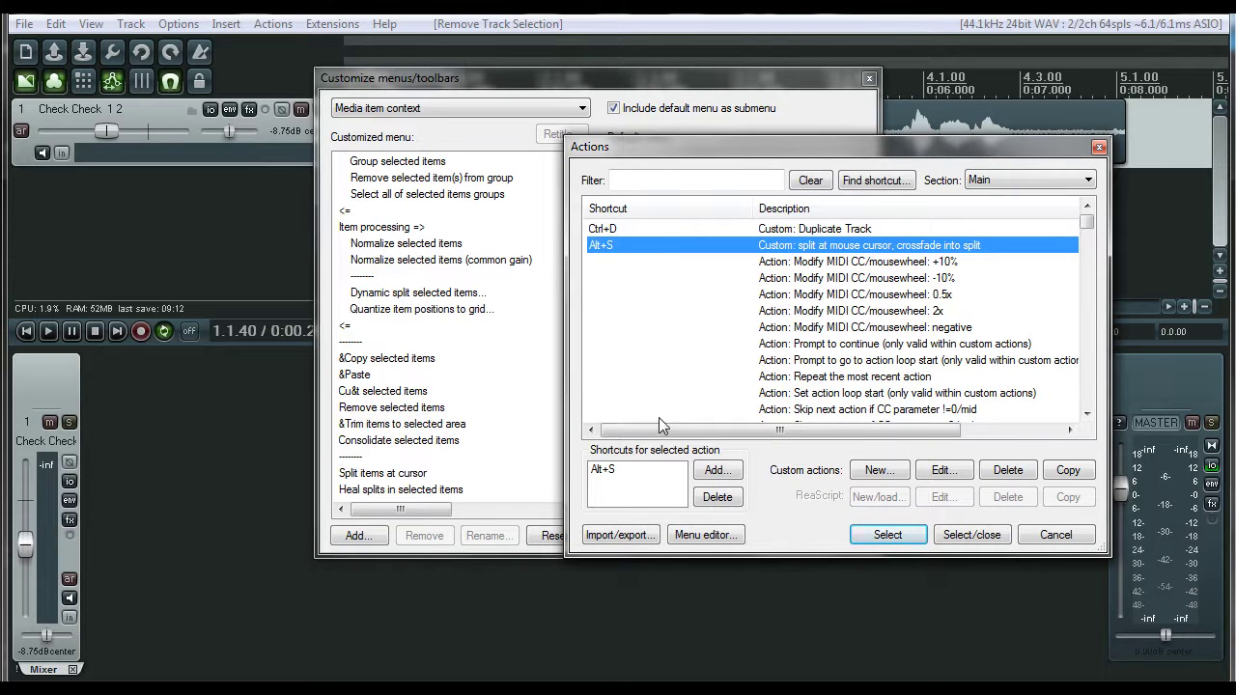
{"action": "left_click", "coordinate": [890, 535]}
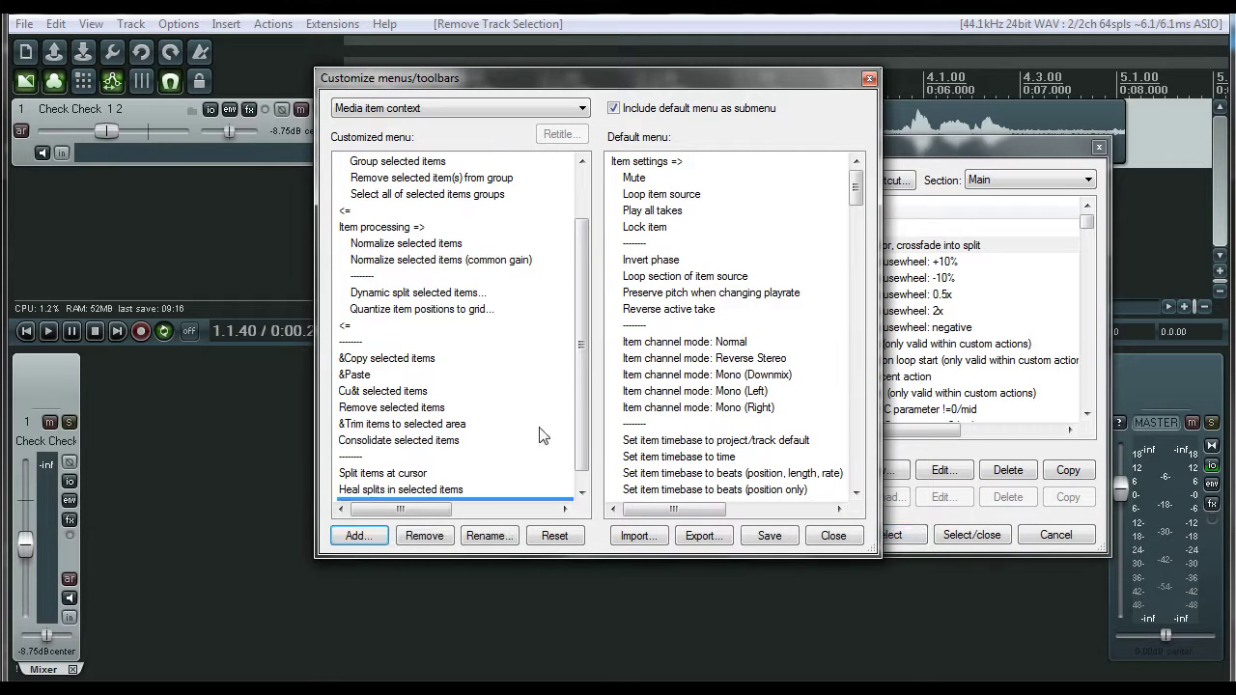
{"action": "left_click_drag", "start_coordinate": [579, 414], "coordinate": [577, 425]}
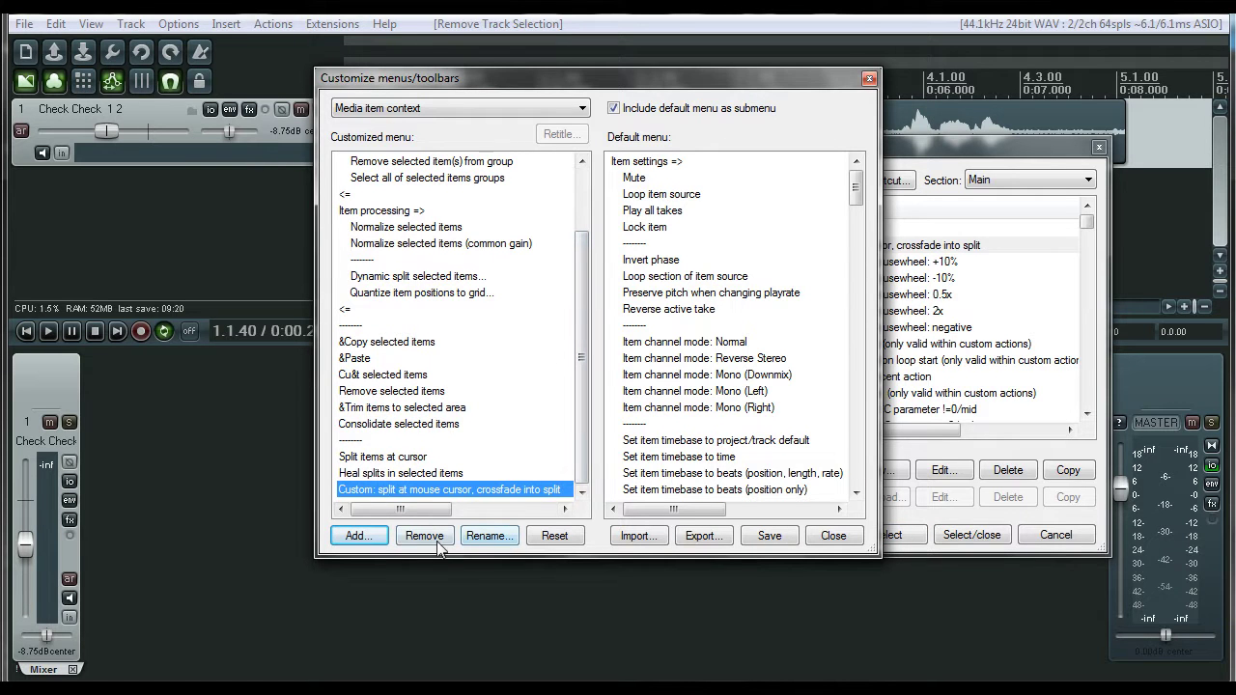
- Add a separator line to the item menu, cancelling a text label entry
{"action": "left_click", "coordinate": [360, 537]}
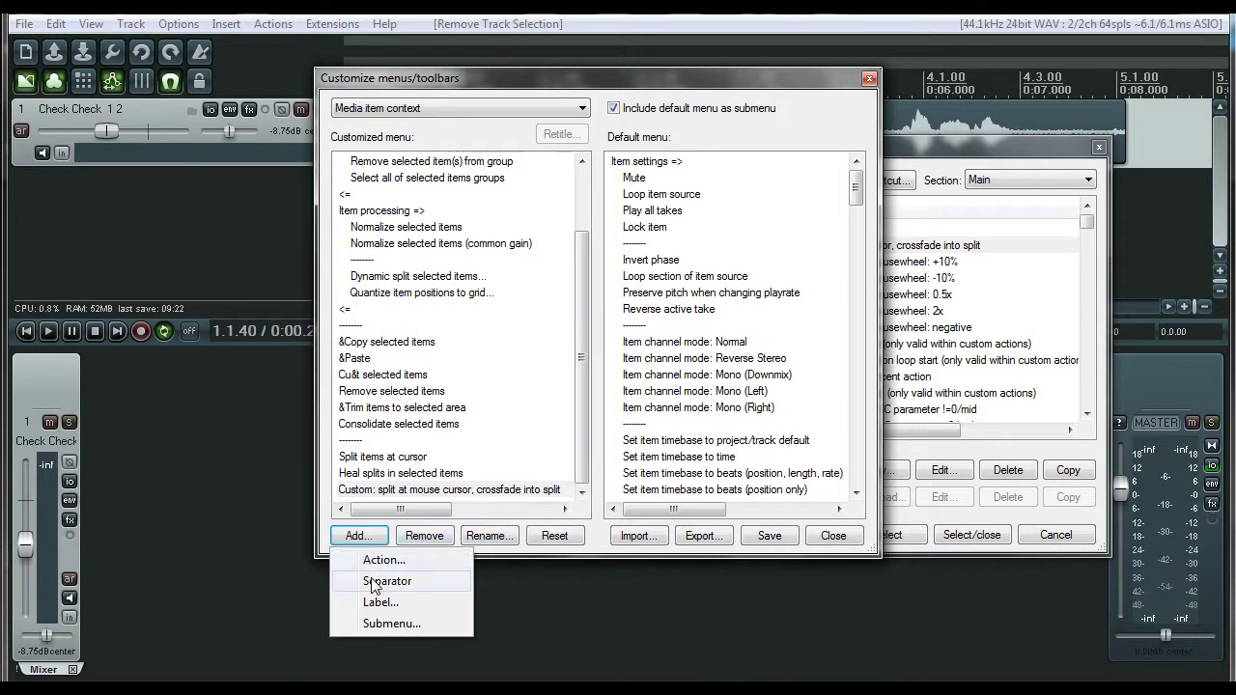
{"action": "left_click", "coordinate": [387, 581]}
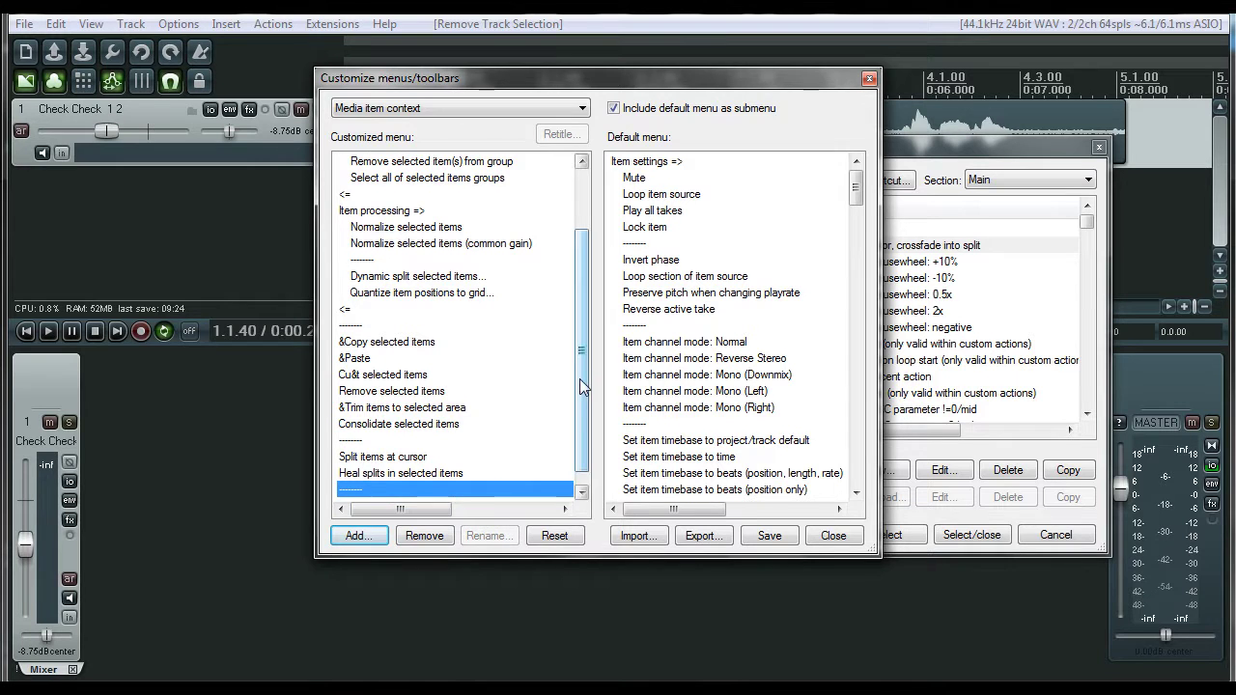
{"action": "left_click_drag", "start_coordinate": [582, 386], "coordinate": [584, 464]}
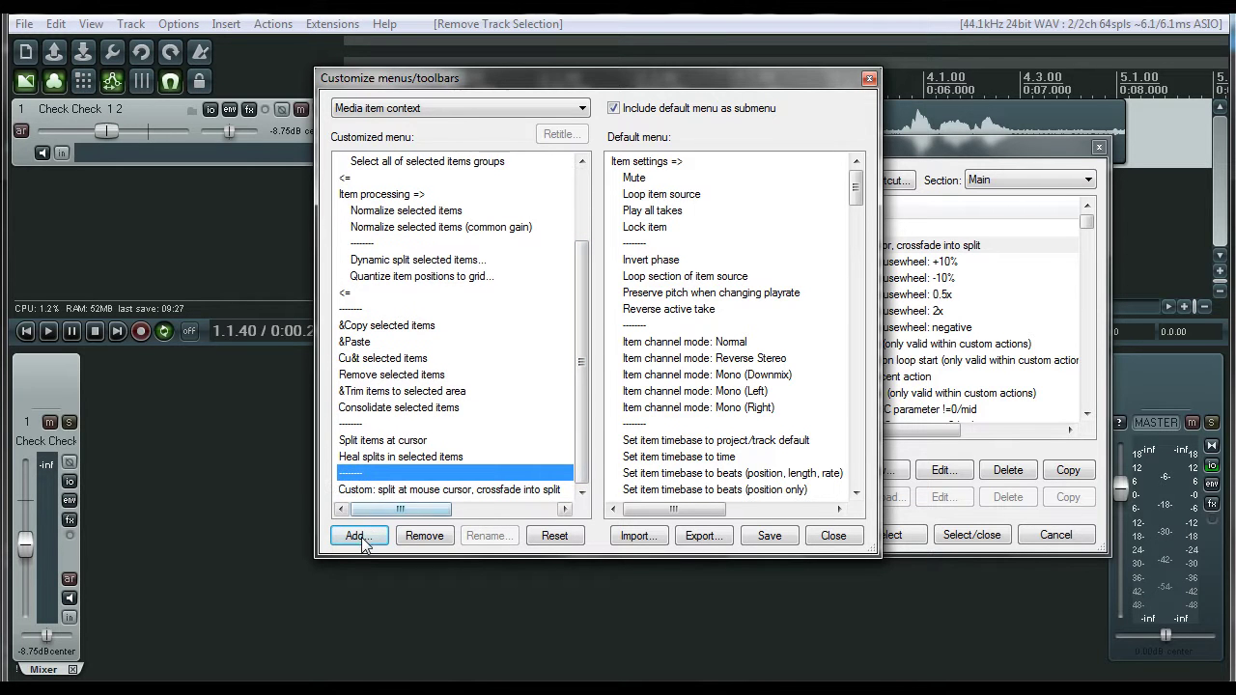
{"action": "left_click", "coordinate": [358, 537]}
{"action": "left_click", "coordinate": [377, 603]}
{"action": "left_click", "coordinate": [547, 167]}
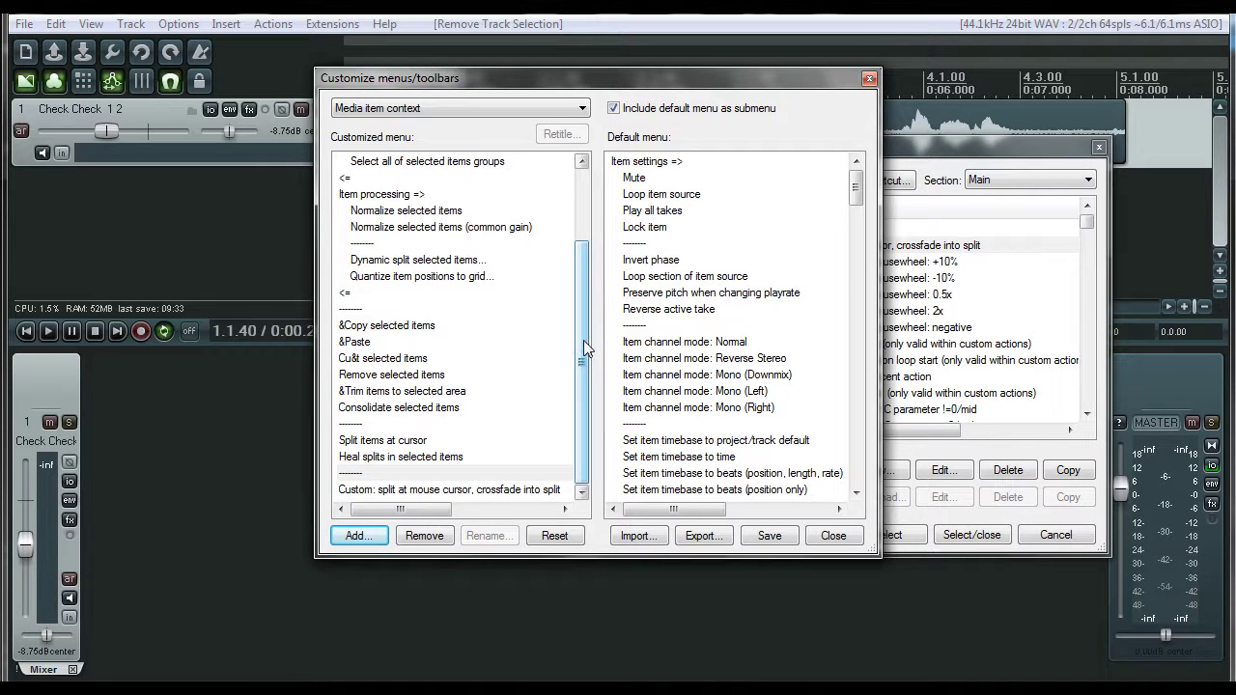
{"action": "left_click_drag", "start_coordinate": [583, 340], "coordinate": [585, 220]}
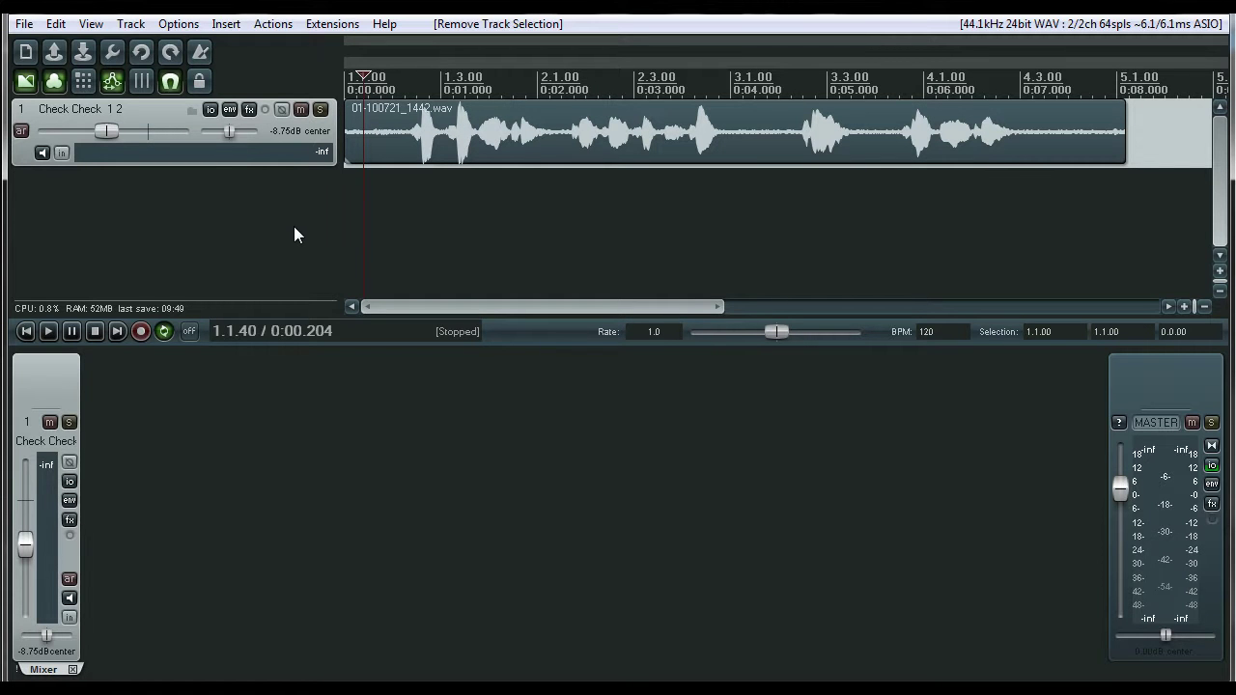
- Save the project with Ctrl+S
{"action": "key", "text": "ctrl+s"}
{"action": "right_click", "coordinate": [134, 191]}
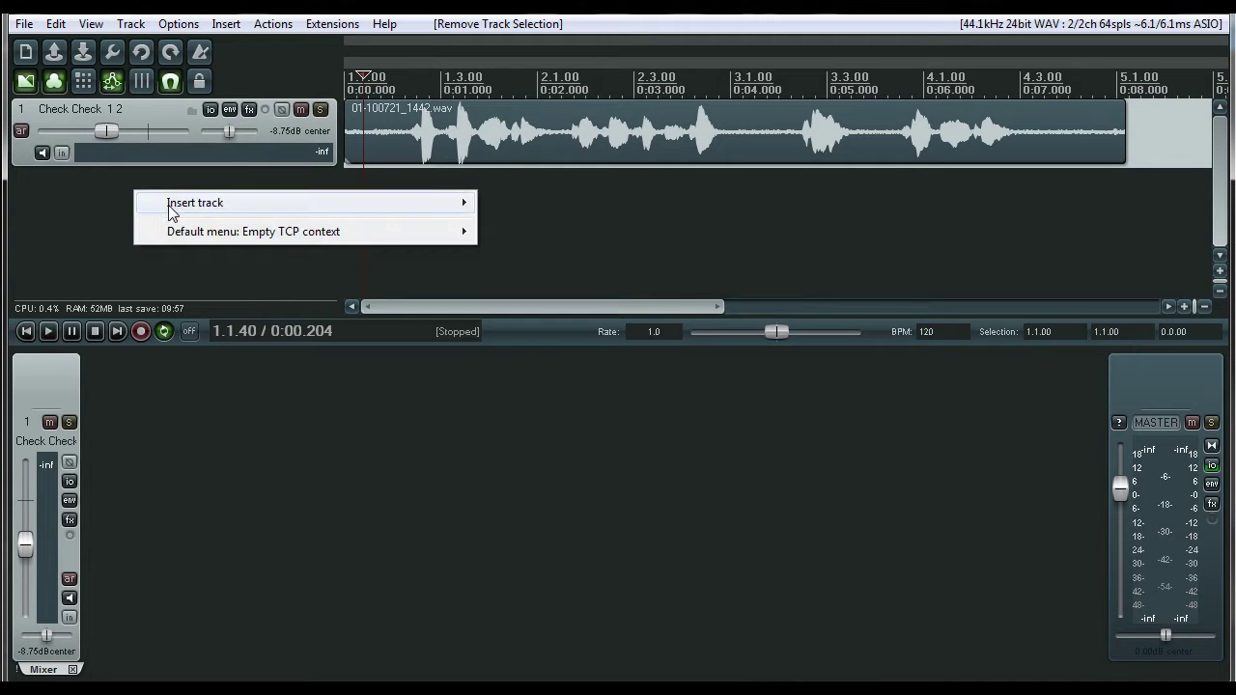
{"action": "mouse_move", "coordinate": [171, 211]}
{"action": "left_click", "coordinate": [79, 220]}
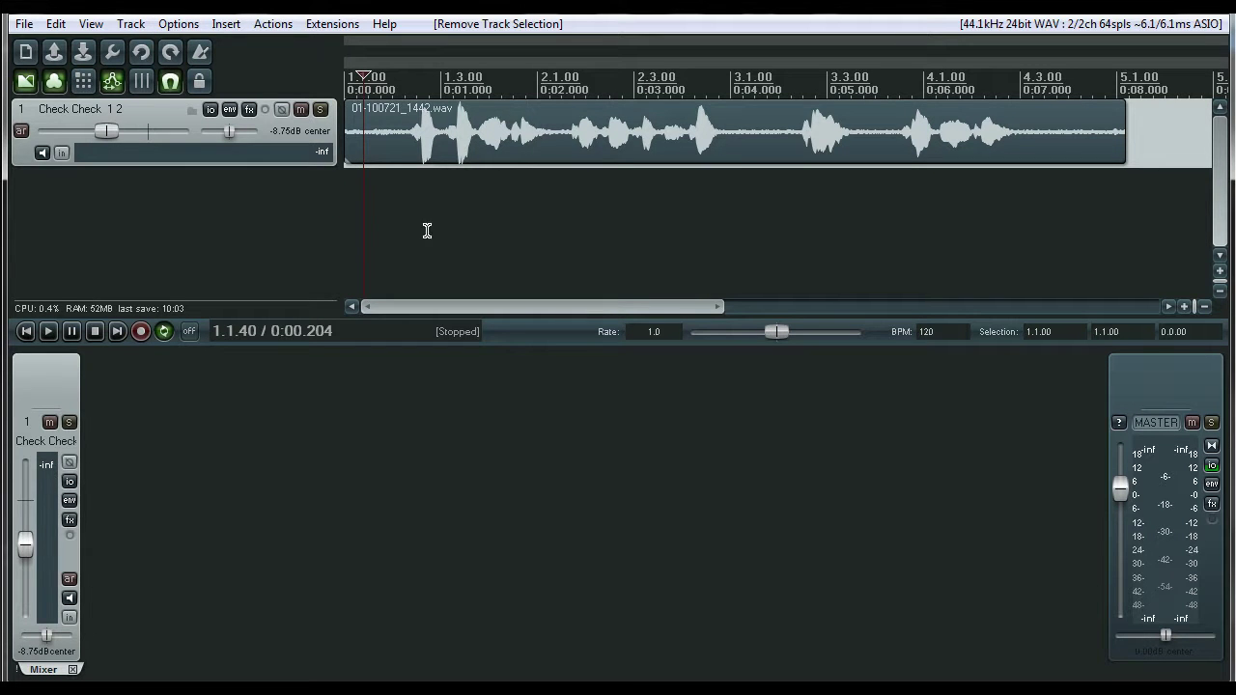
- Select the audio item and chop it into short crossfaded pieces with repeated Alt+S splits
{"action": "left_click", "coordinate": [408, 149]}
{"action": "key", "text": "s"}
{"action": "key", "text": "s"}
{"action": "key", "text": "s"}
{"action": "key", "text": "s"}
{"action": "key", "text": "s"}
{"action": "key", "text": "s"}
{"action": "key", "text": "s"}
{"action": "key", "text": "s"}
{"action": "key", "text": "s"}
{"action": "key", "text": "s"}
{"action": "key", "text": "s"}
{"action": "key", "text": "s"}
{"action": "key", "text": "s"}
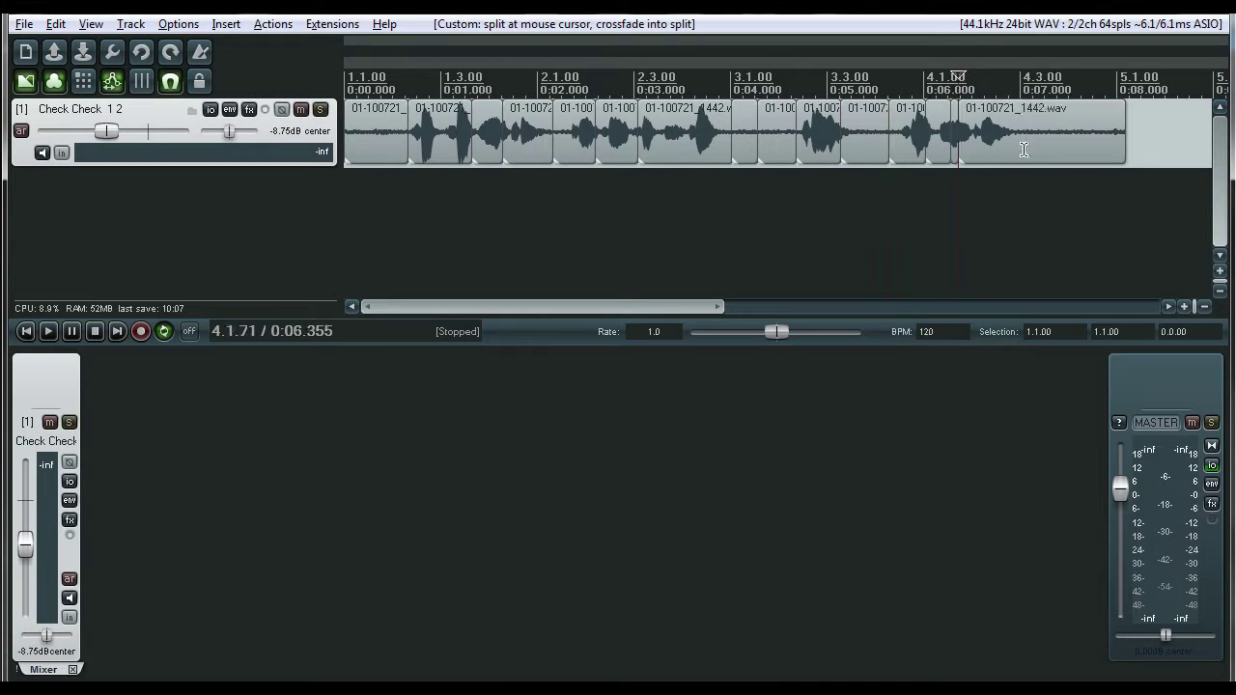
{"action": "key", "text": "s"}
{"action": "key", "text": "s"}
{"action": "key", "text": "s"}
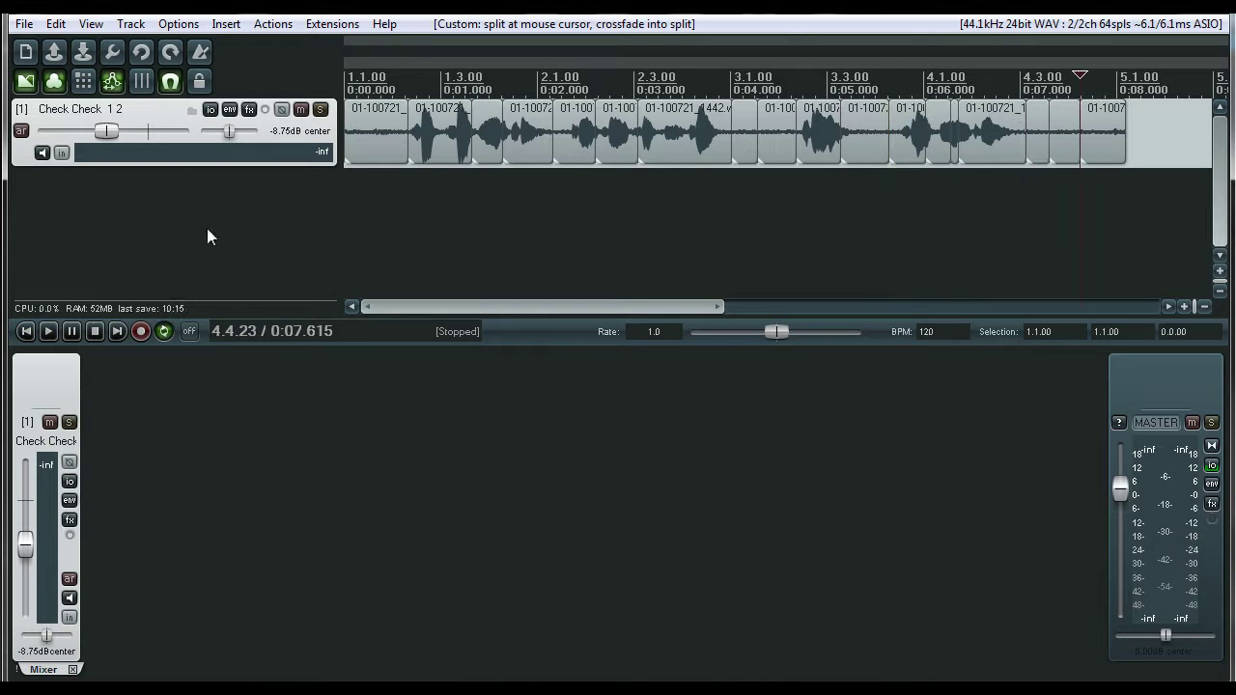